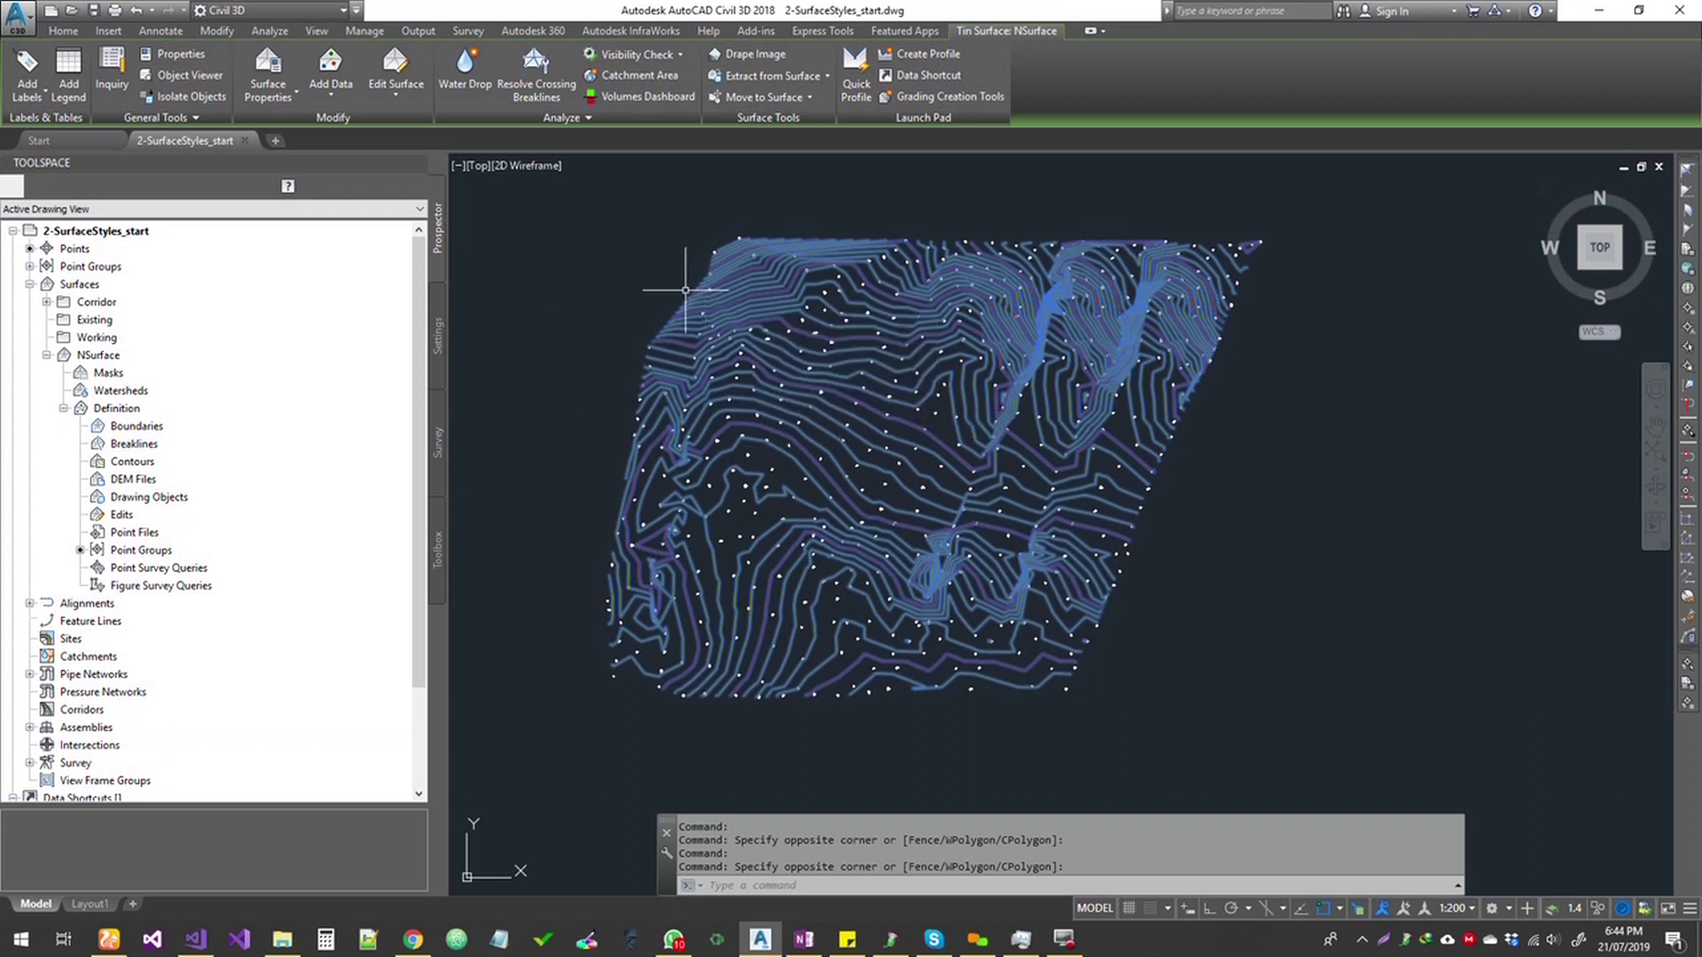
# - Zoom in on the NSurface contours until they fill most of the view
pyautogui.scroll(4, 688, 258)
pyautogui.scroll(-3, 646, 293)
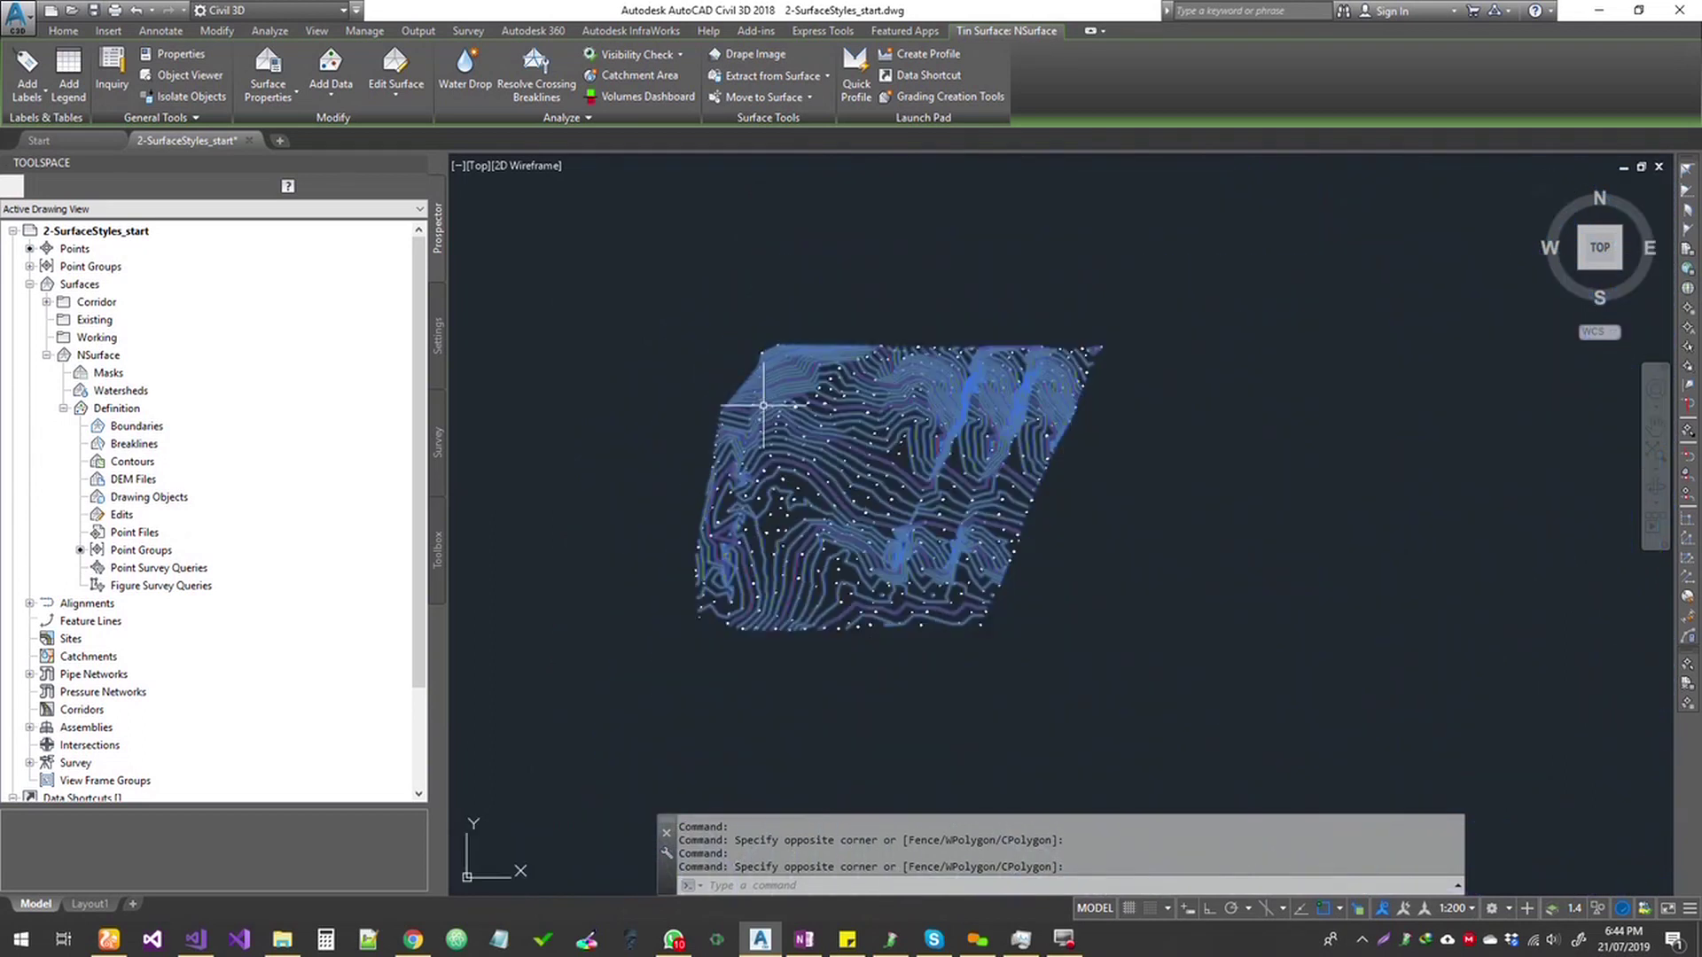
pyautogui.scroll(2, 763, 417)
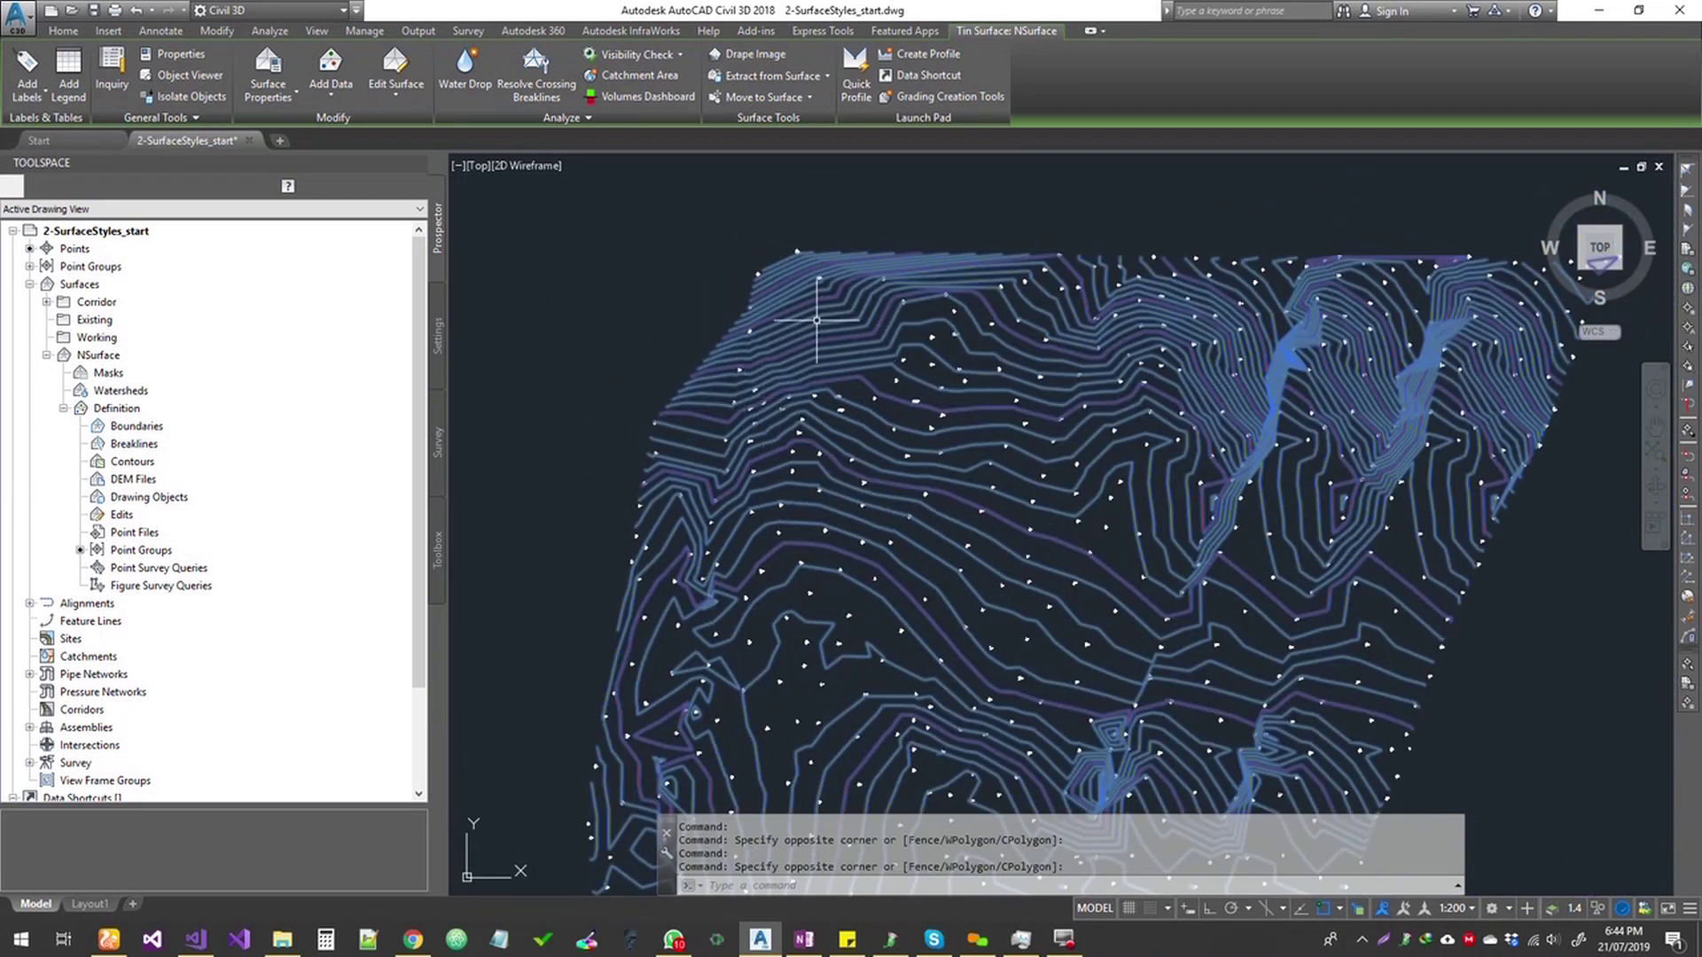
pyautogui.moveTo(268, 73)
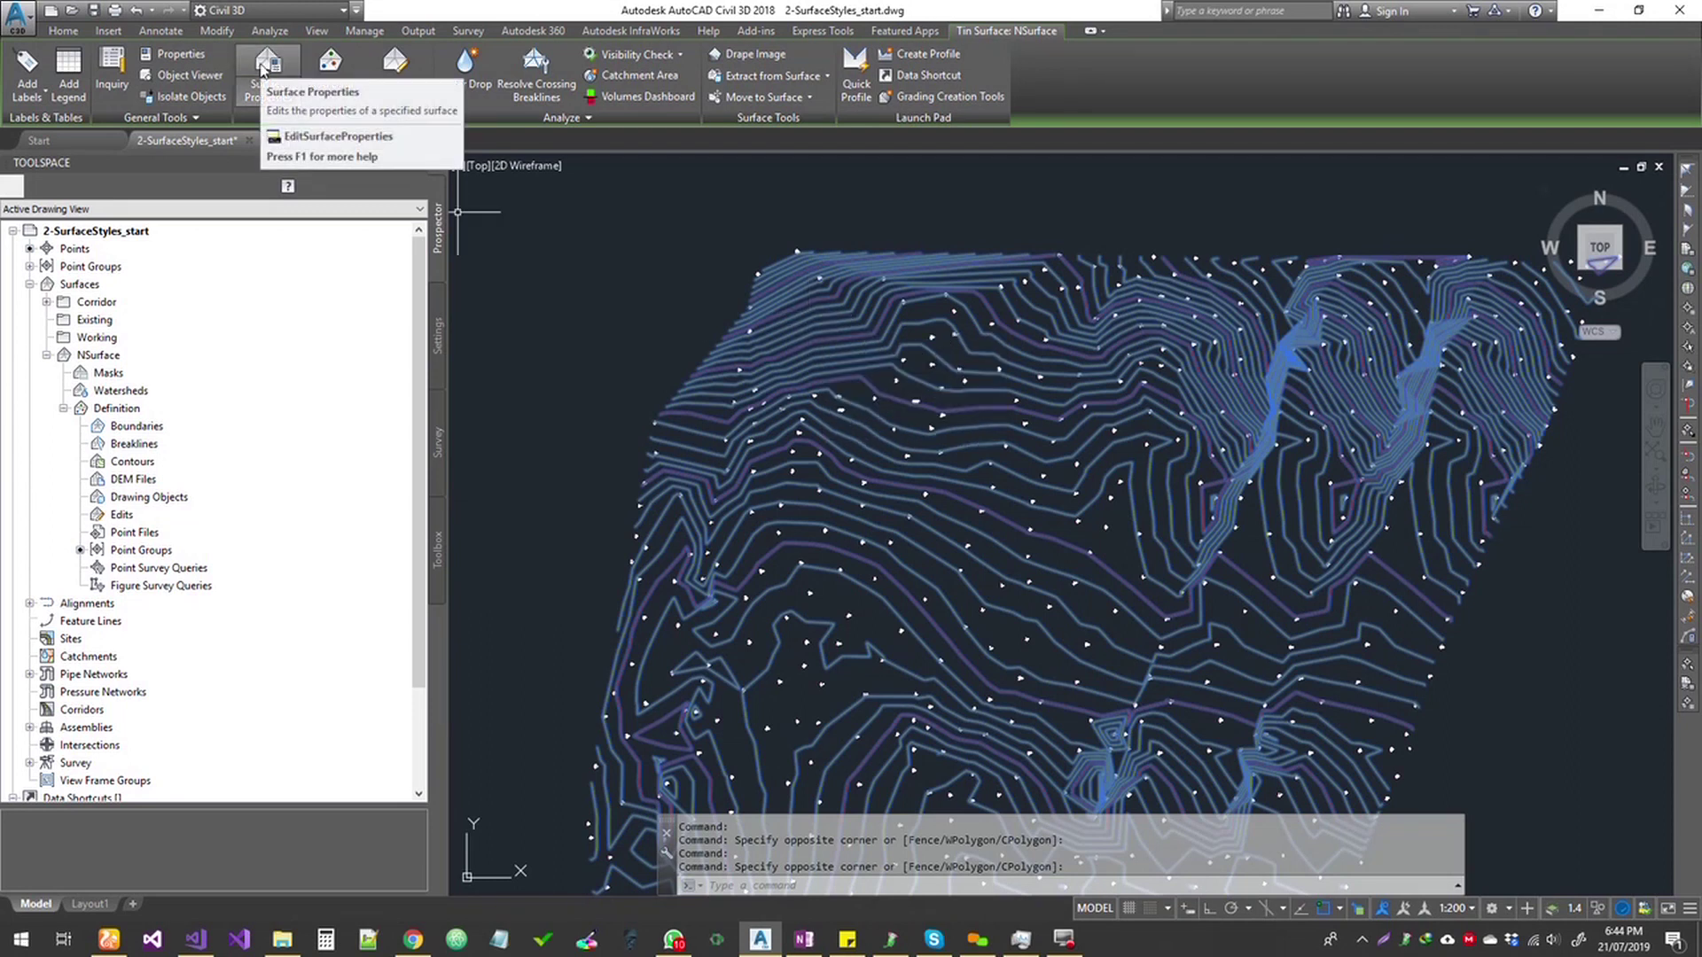
# - Open NSurface's Surface Properties and set its analysis type to Contours
pyautogui.rightClick(624, 318)
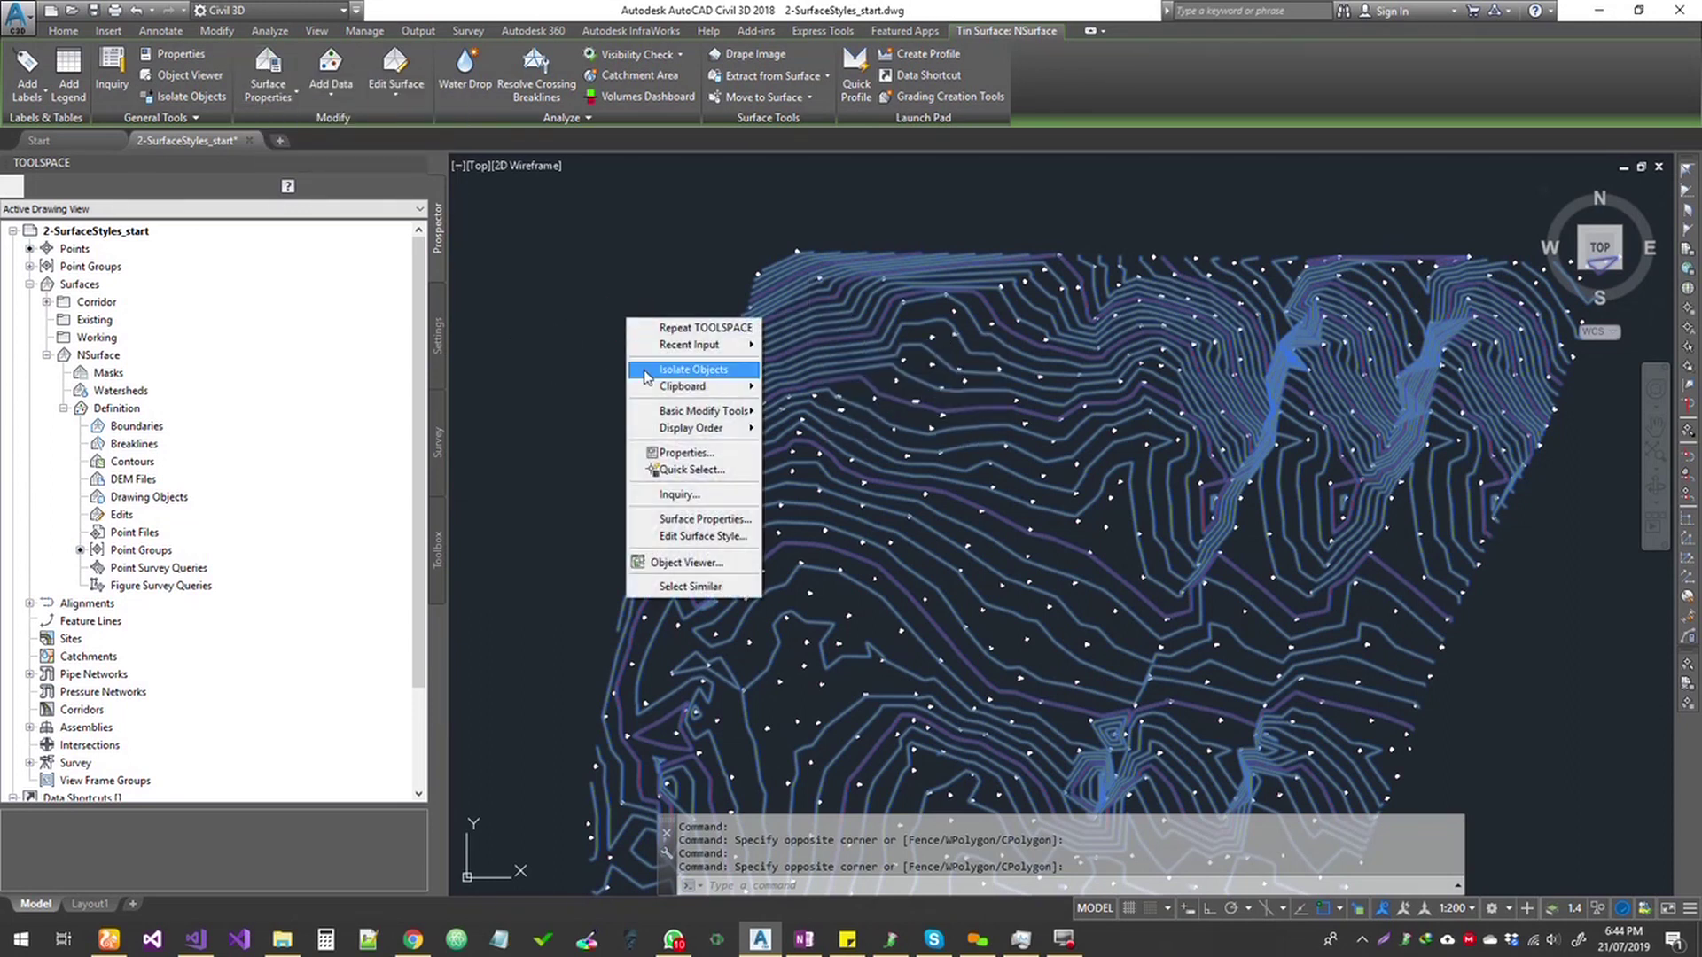
pyautogui.click(688, 523)
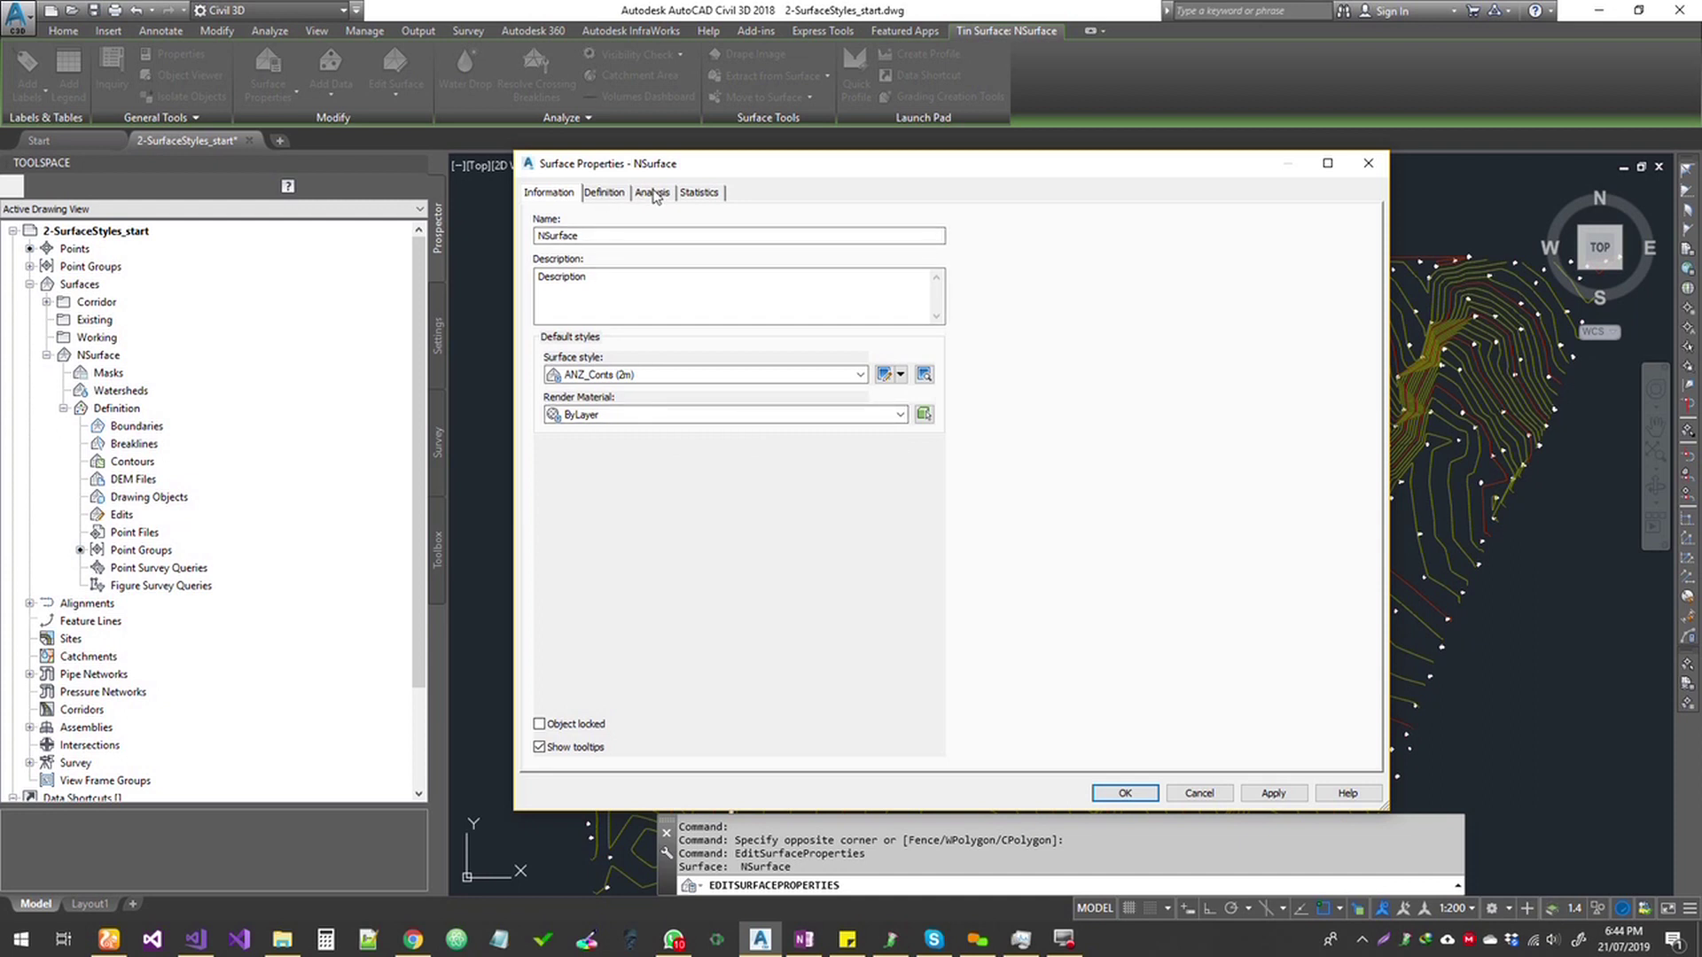
pyautogui.click(650, 195)
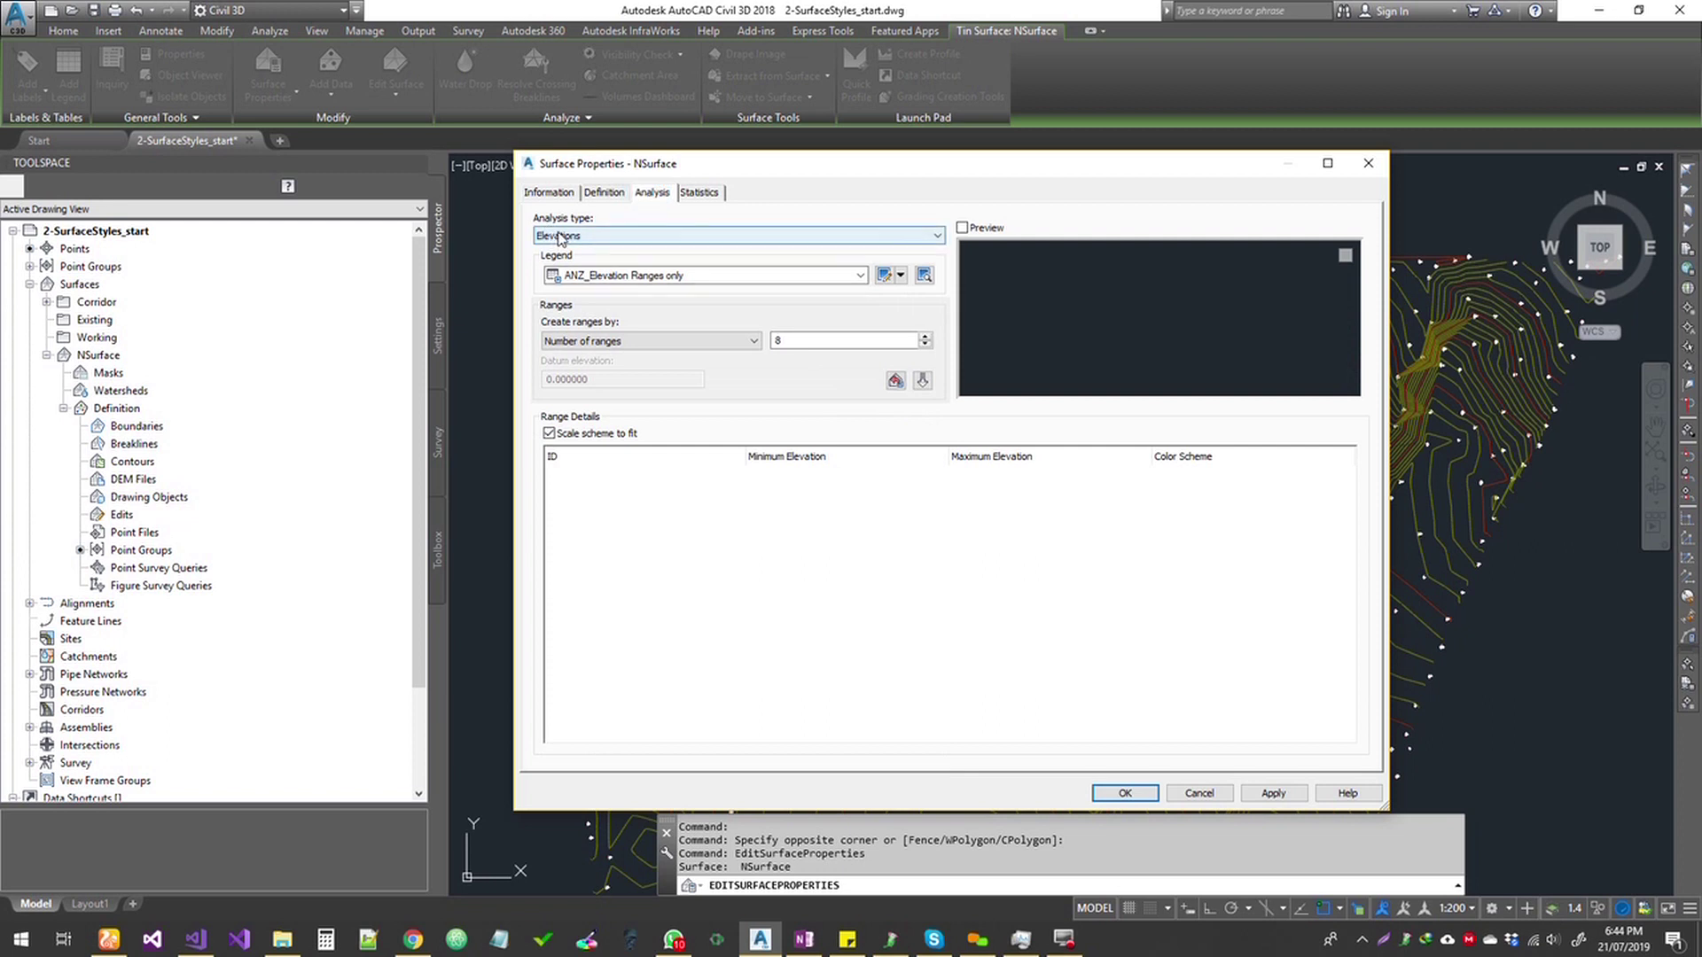
pyautogui.click(617, 237)
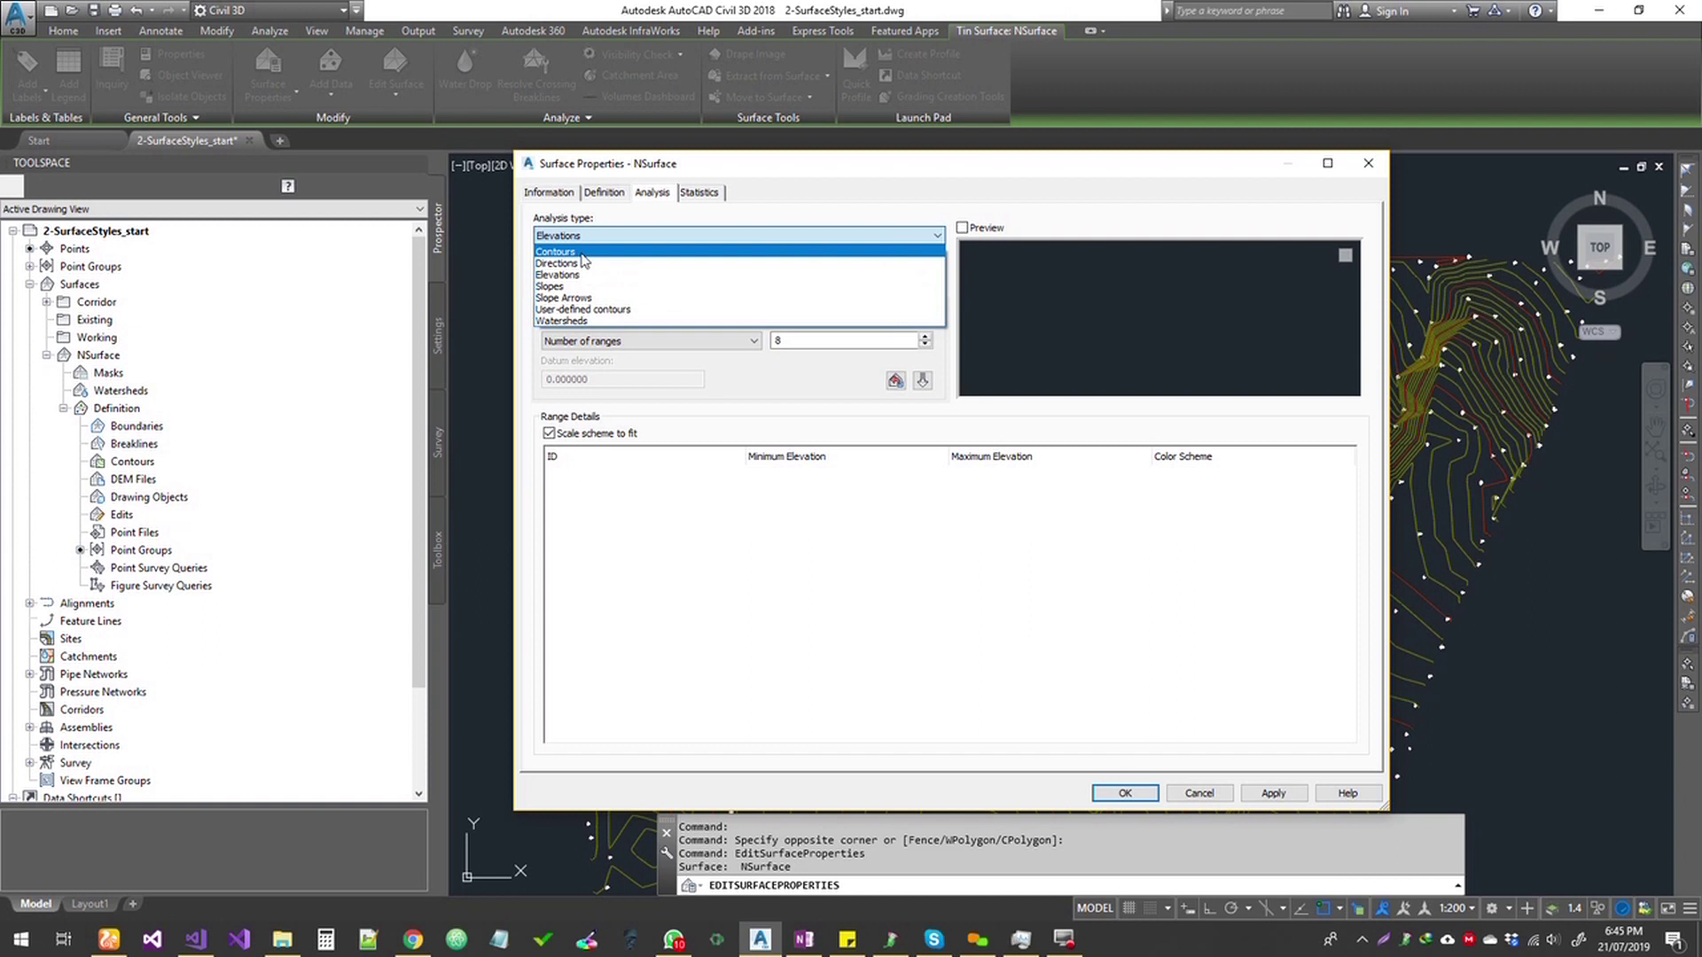
pyautogui.click(581, 253)
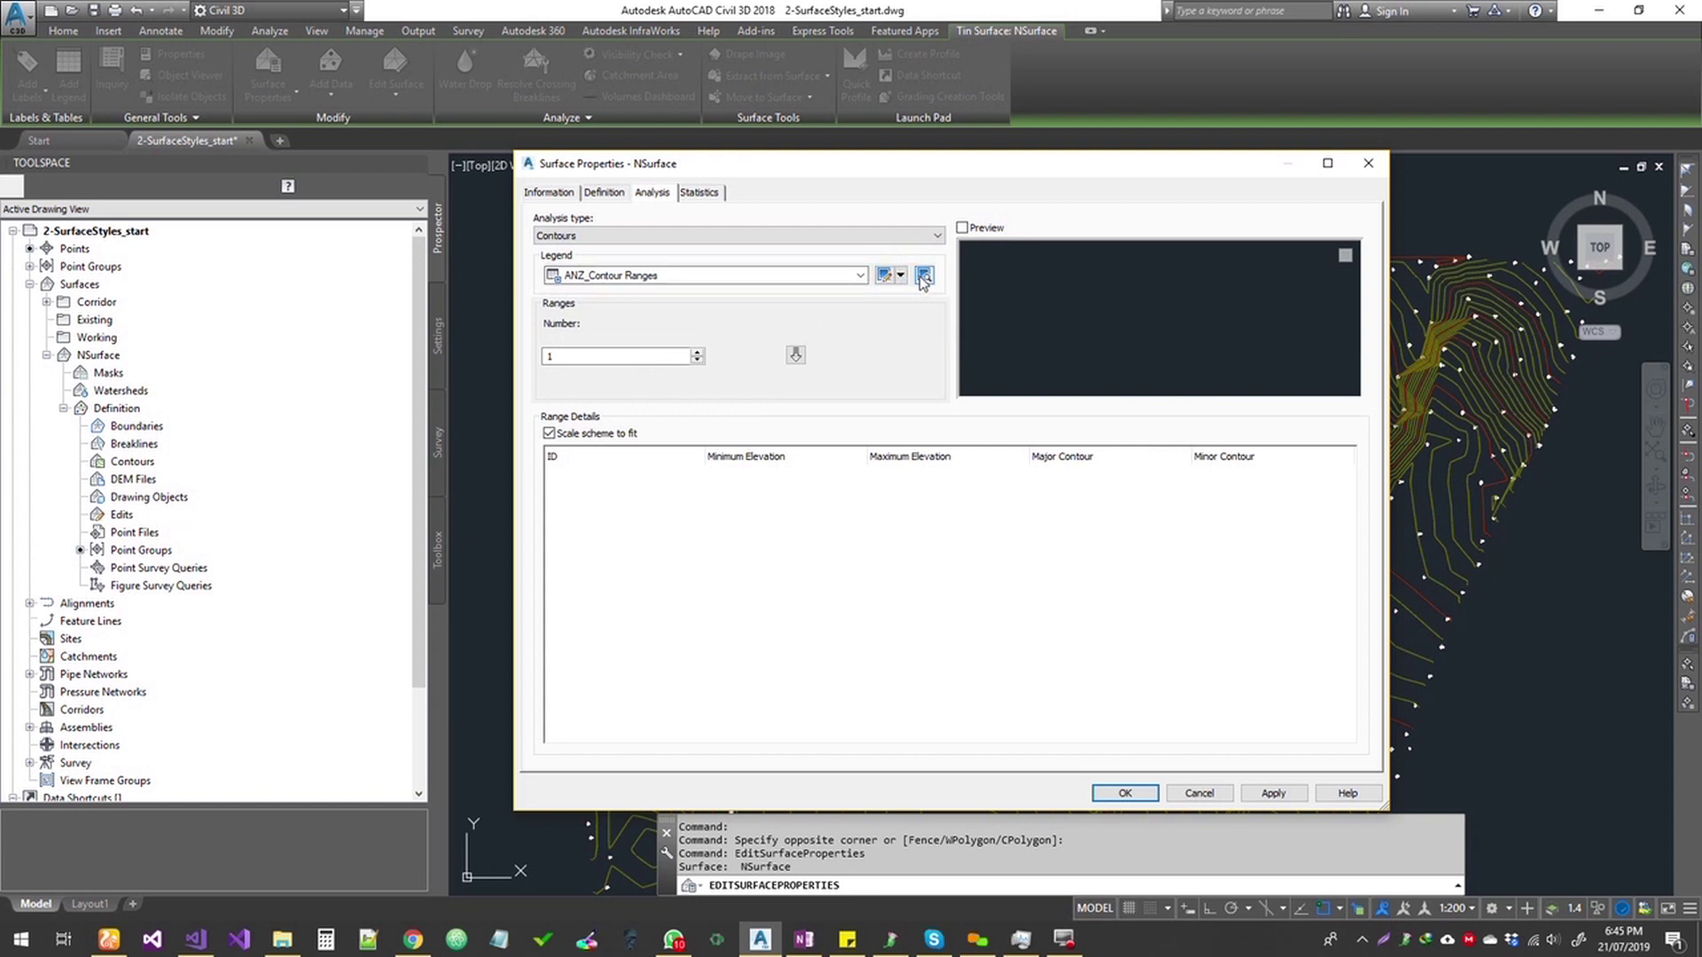
pyautogui.click(883, 276)
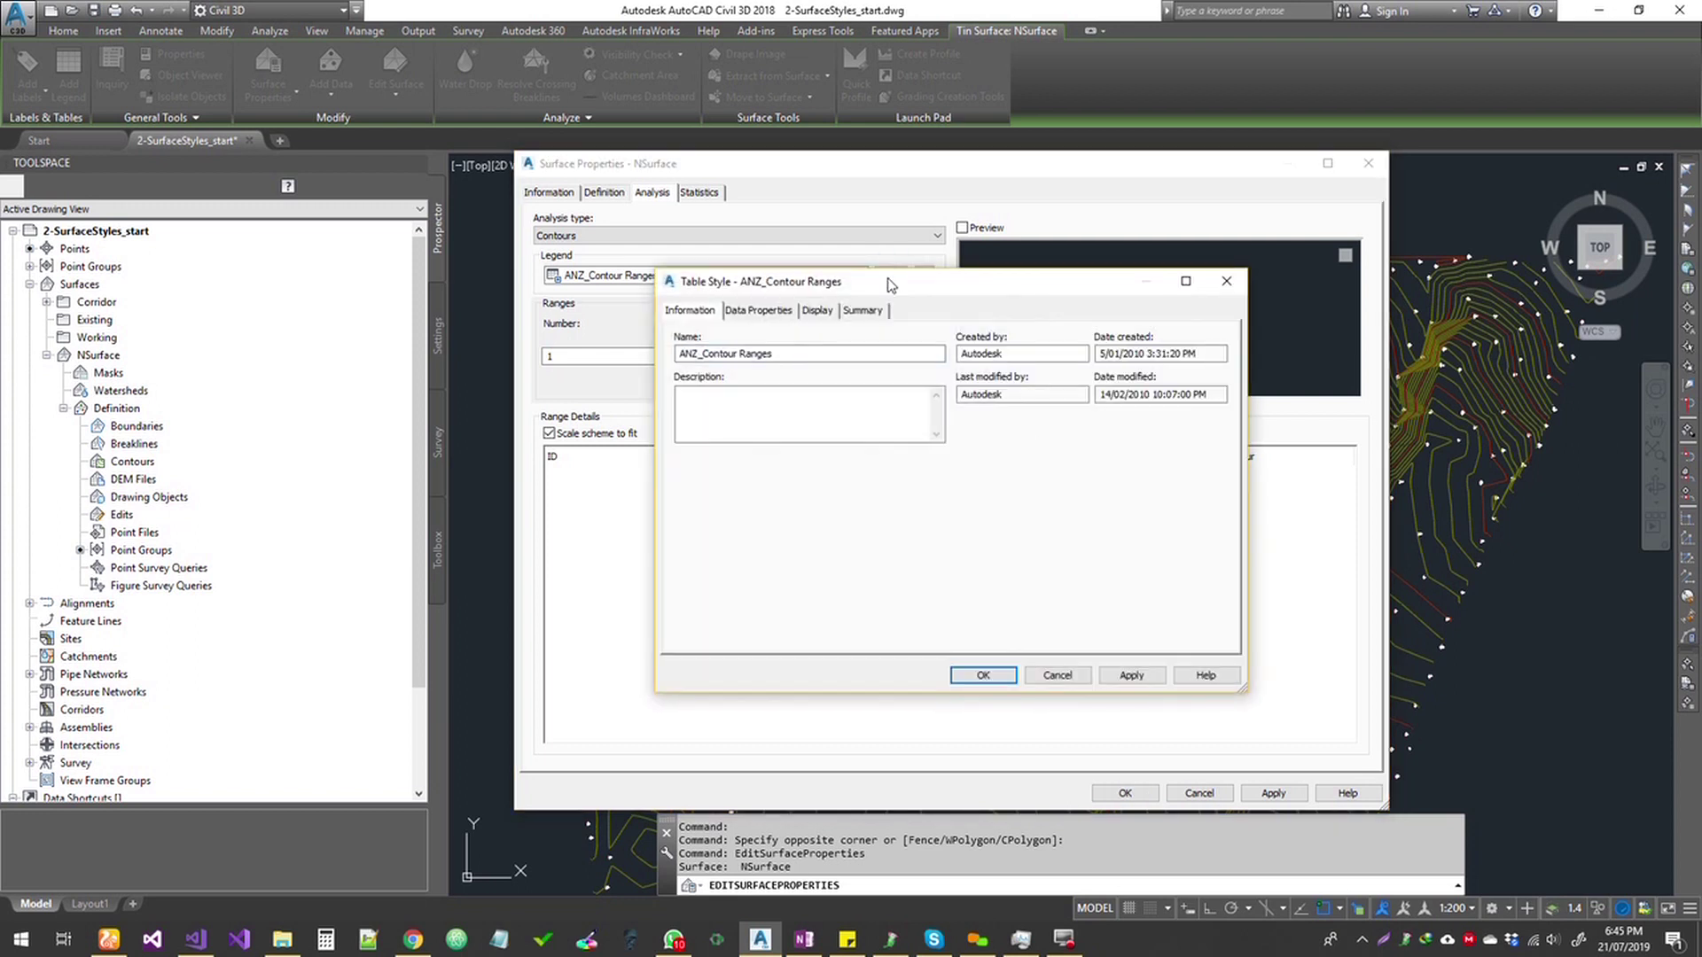
pyautogui.click(755, 310)
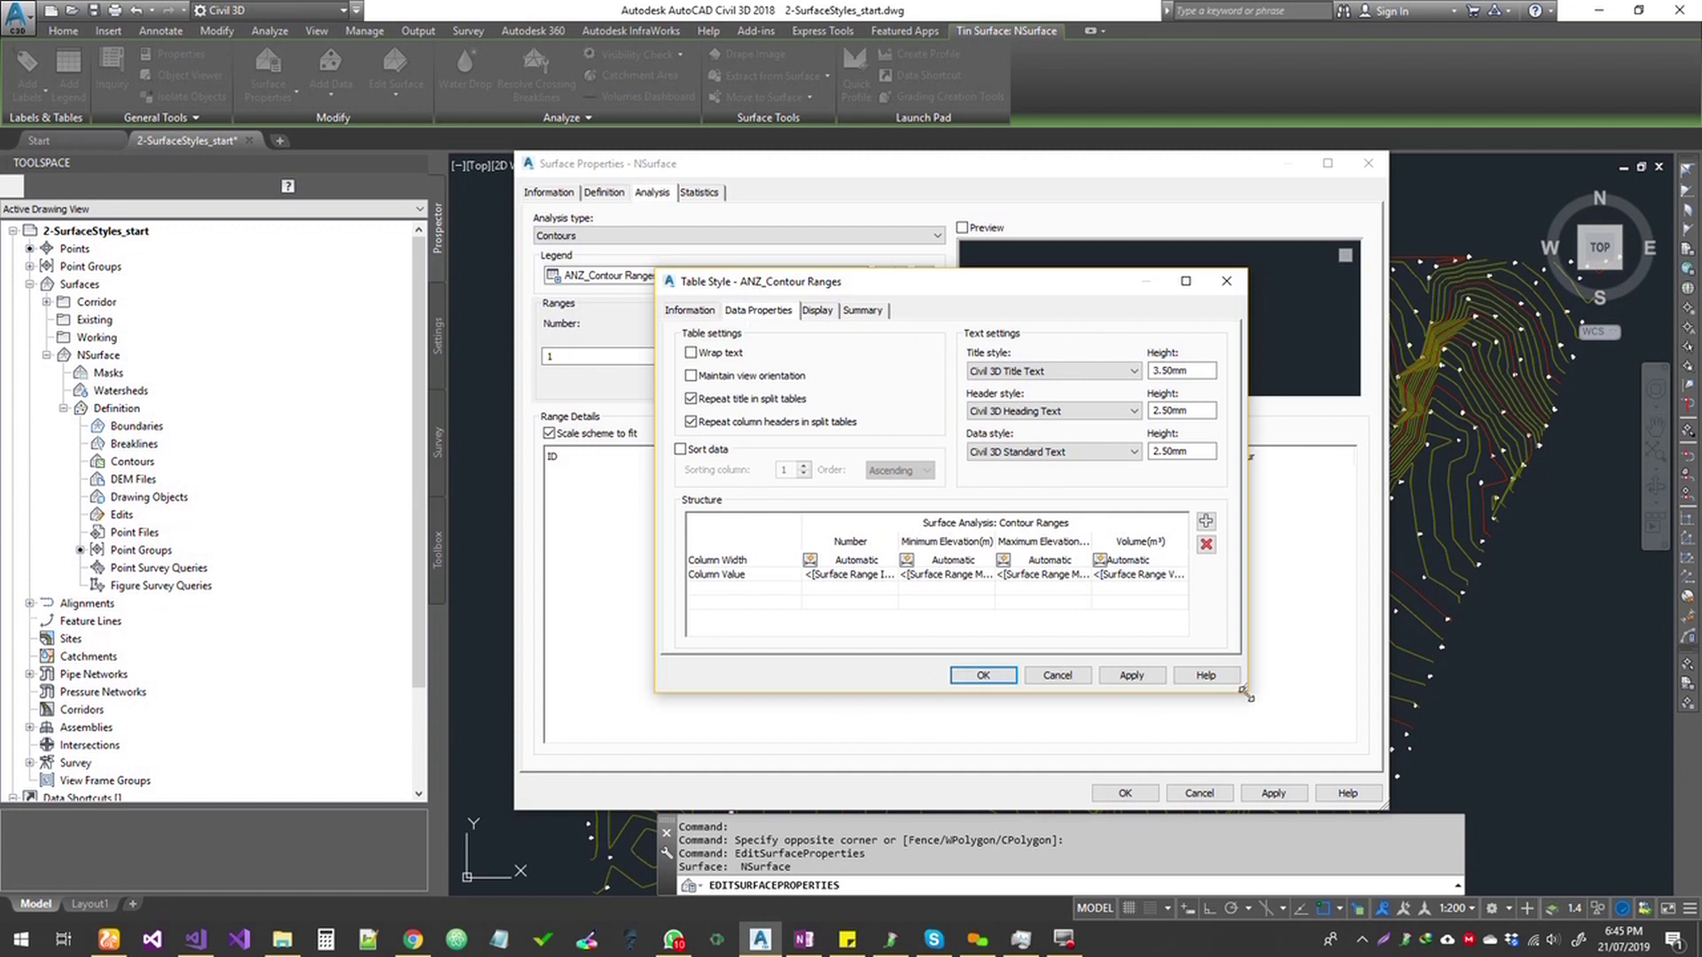
pyautogui.moveTo(1244, 691); pyautogui.dragTo(1476, 791)
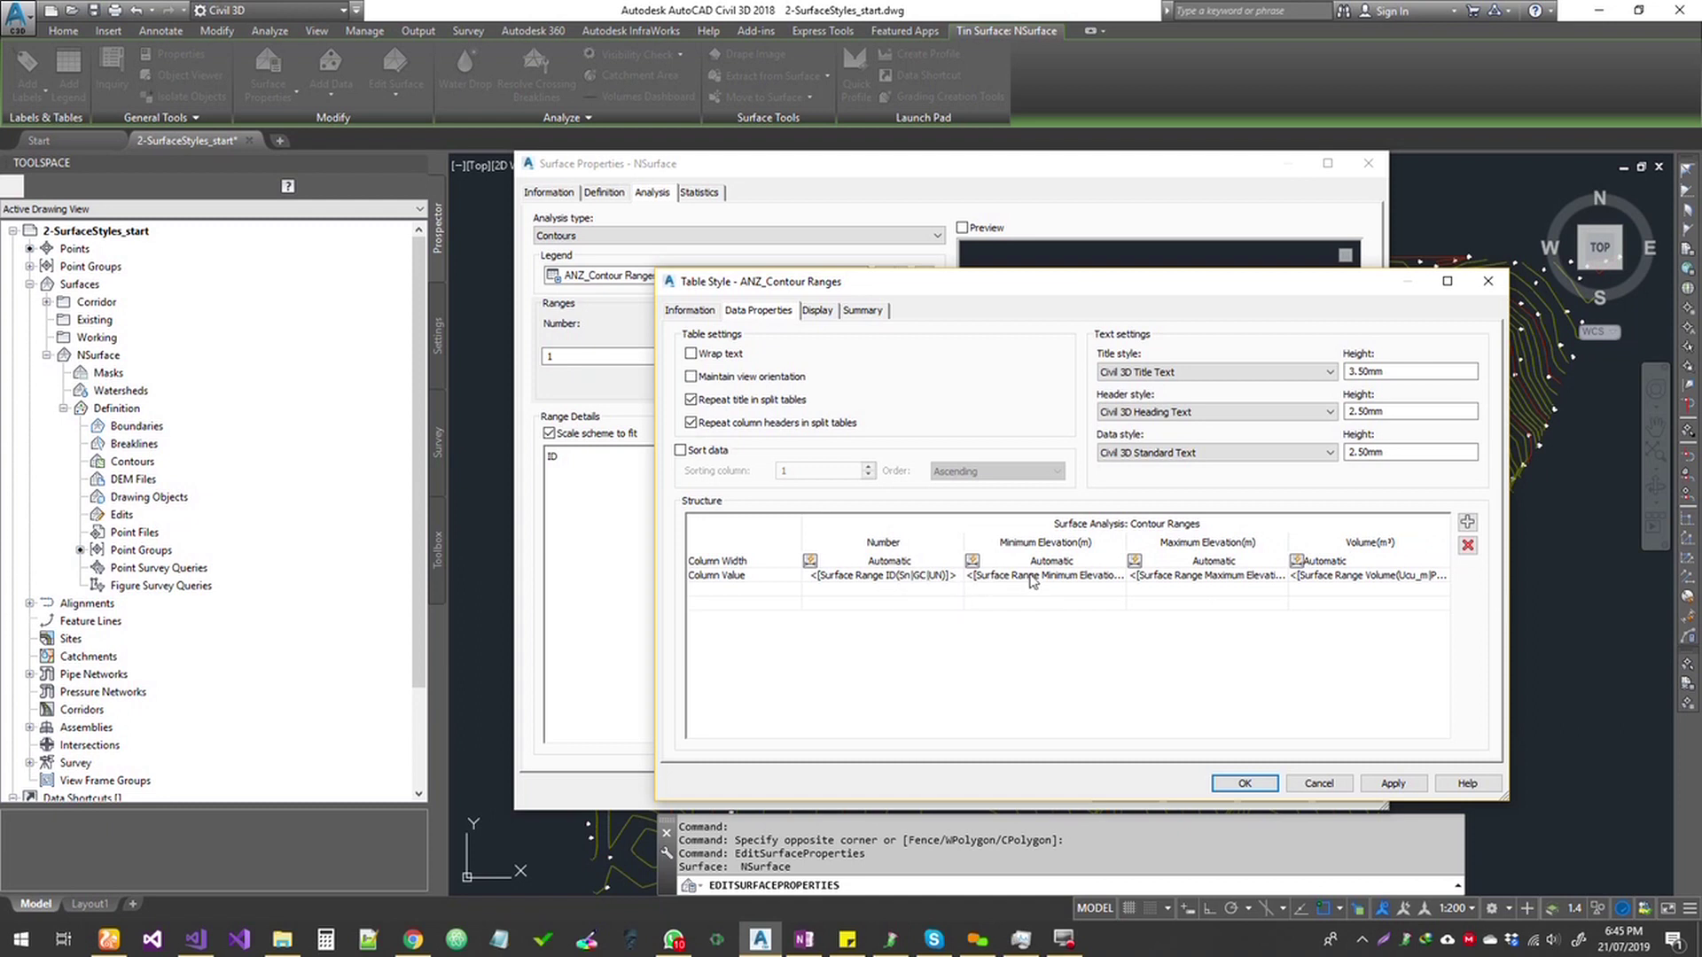
pyautogui.click(893, 577)
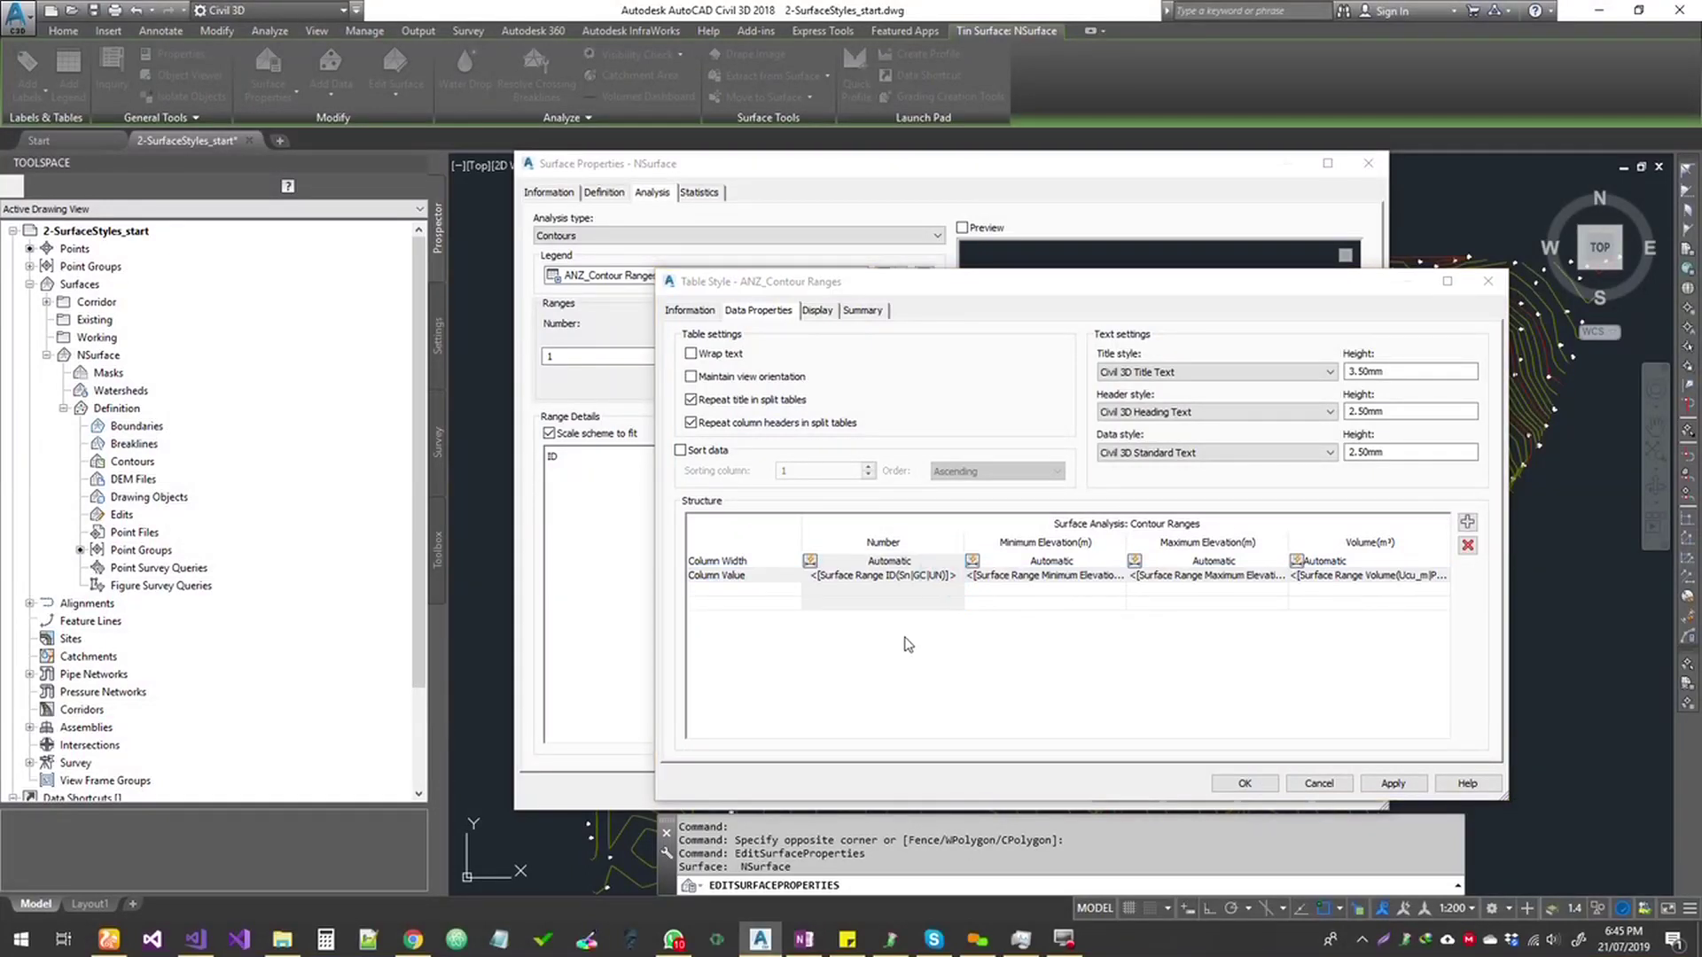
pyautogui.moveTo(1019, 370); pyautogui.dragTo(1091, 335)
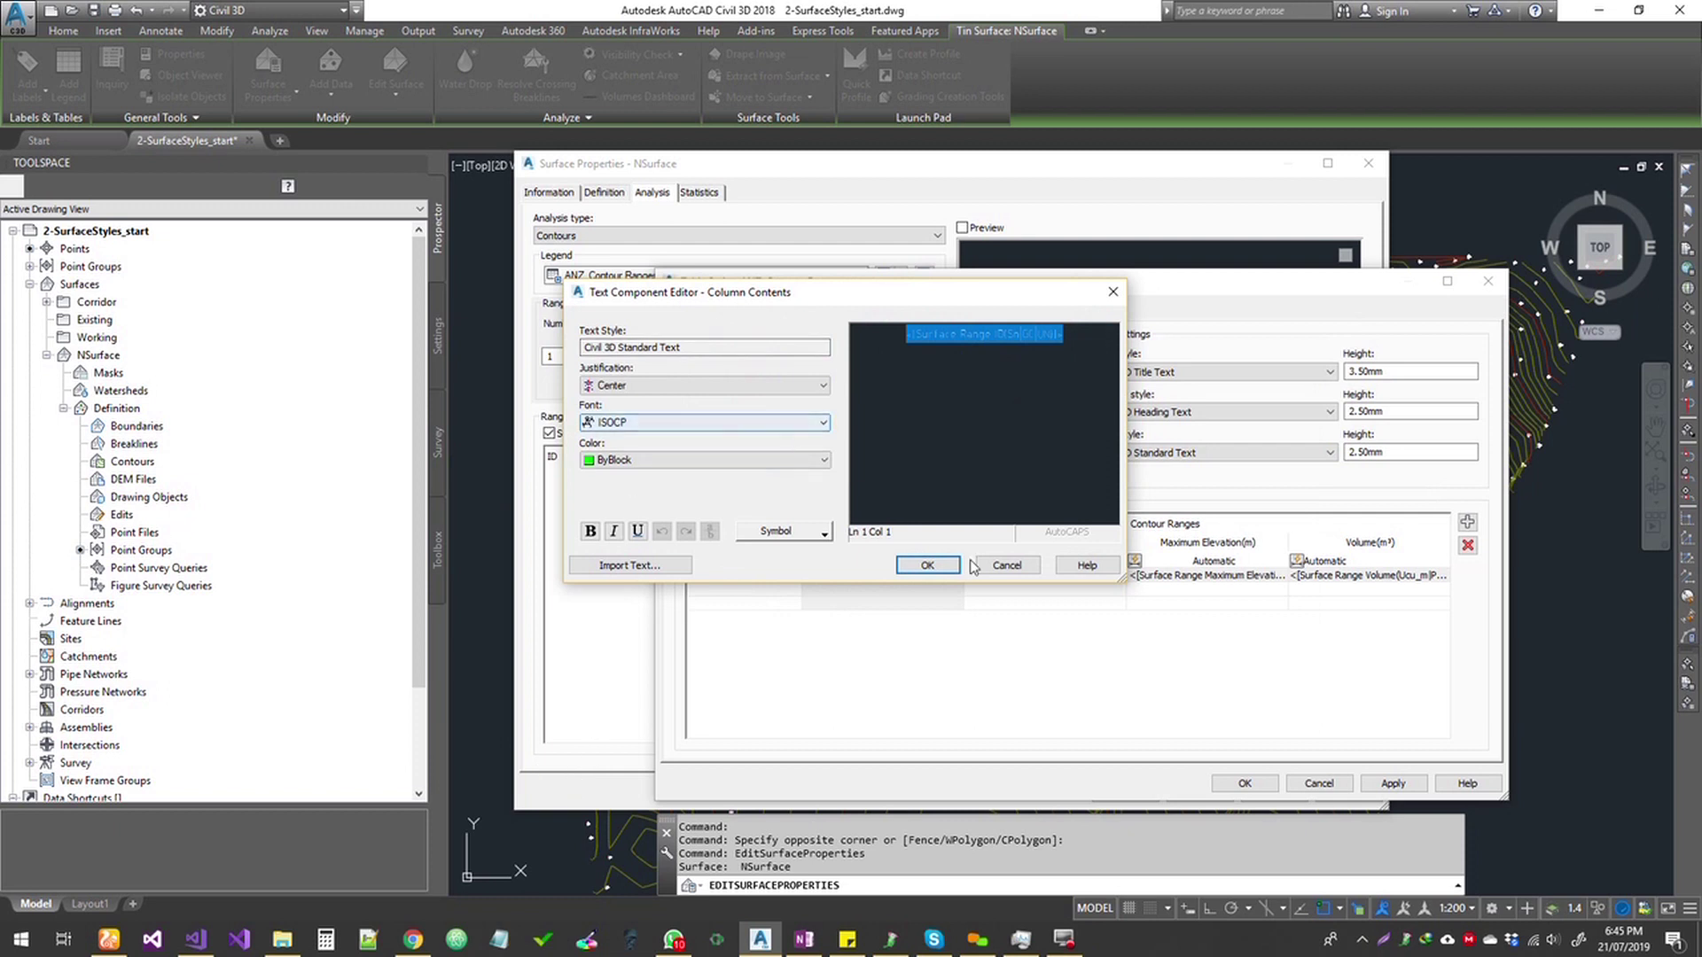
pyautogui.click(1007, 565)
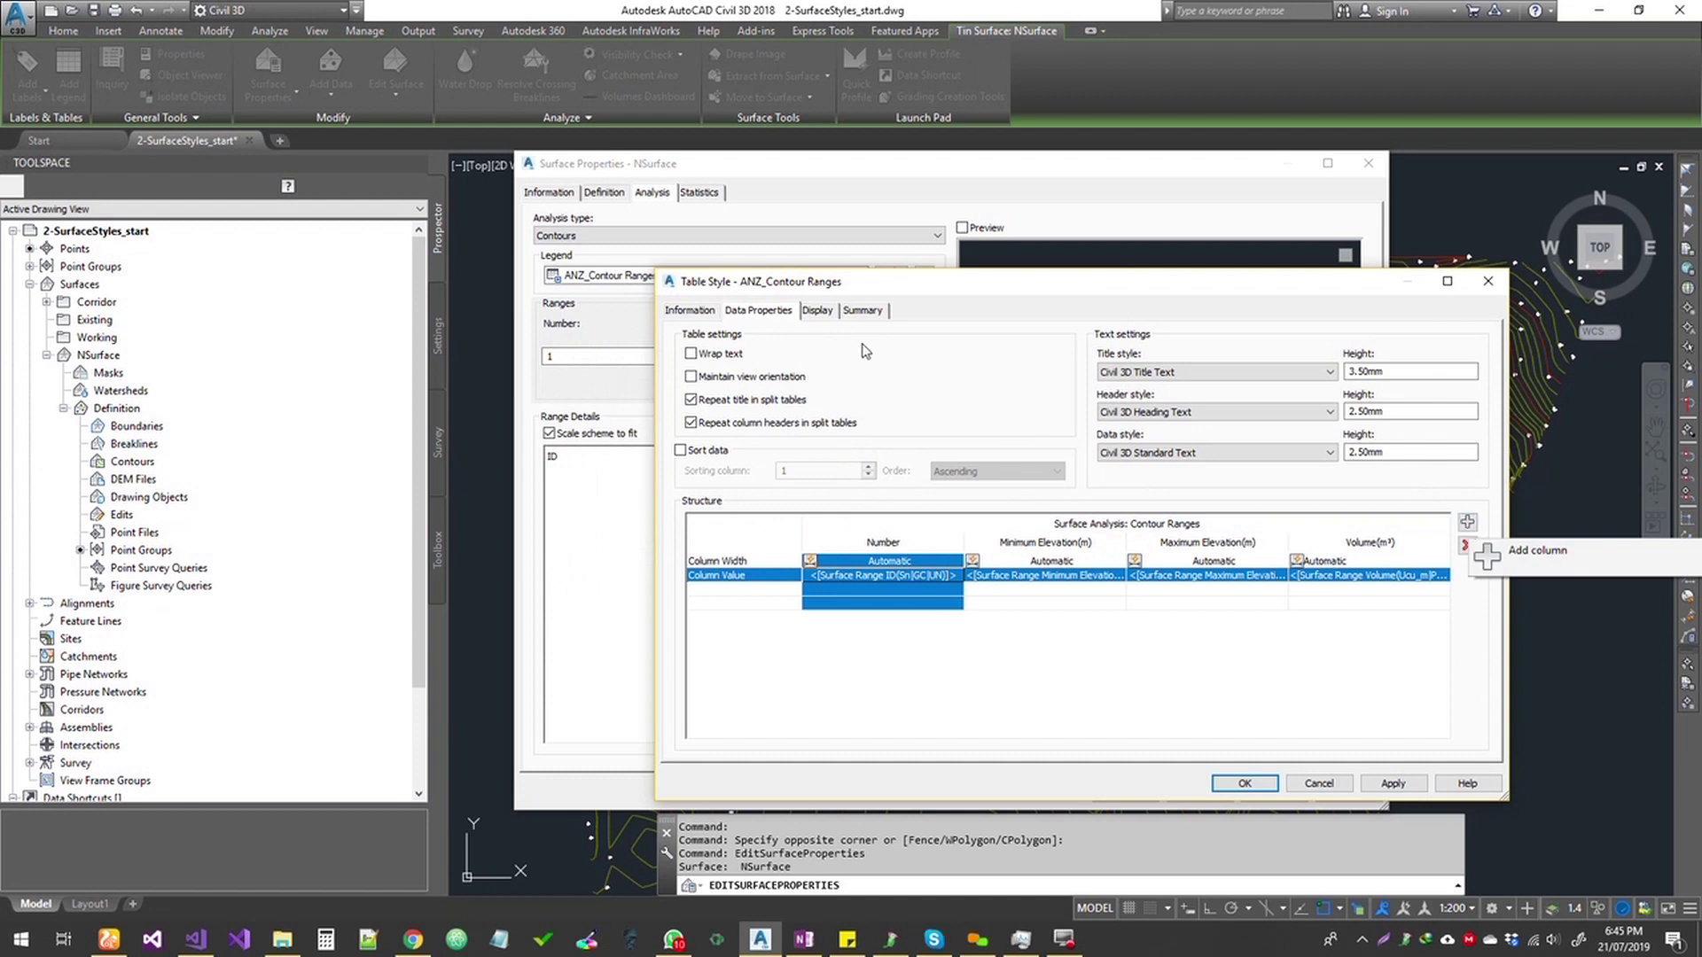
pyautogui.click(818, 310)
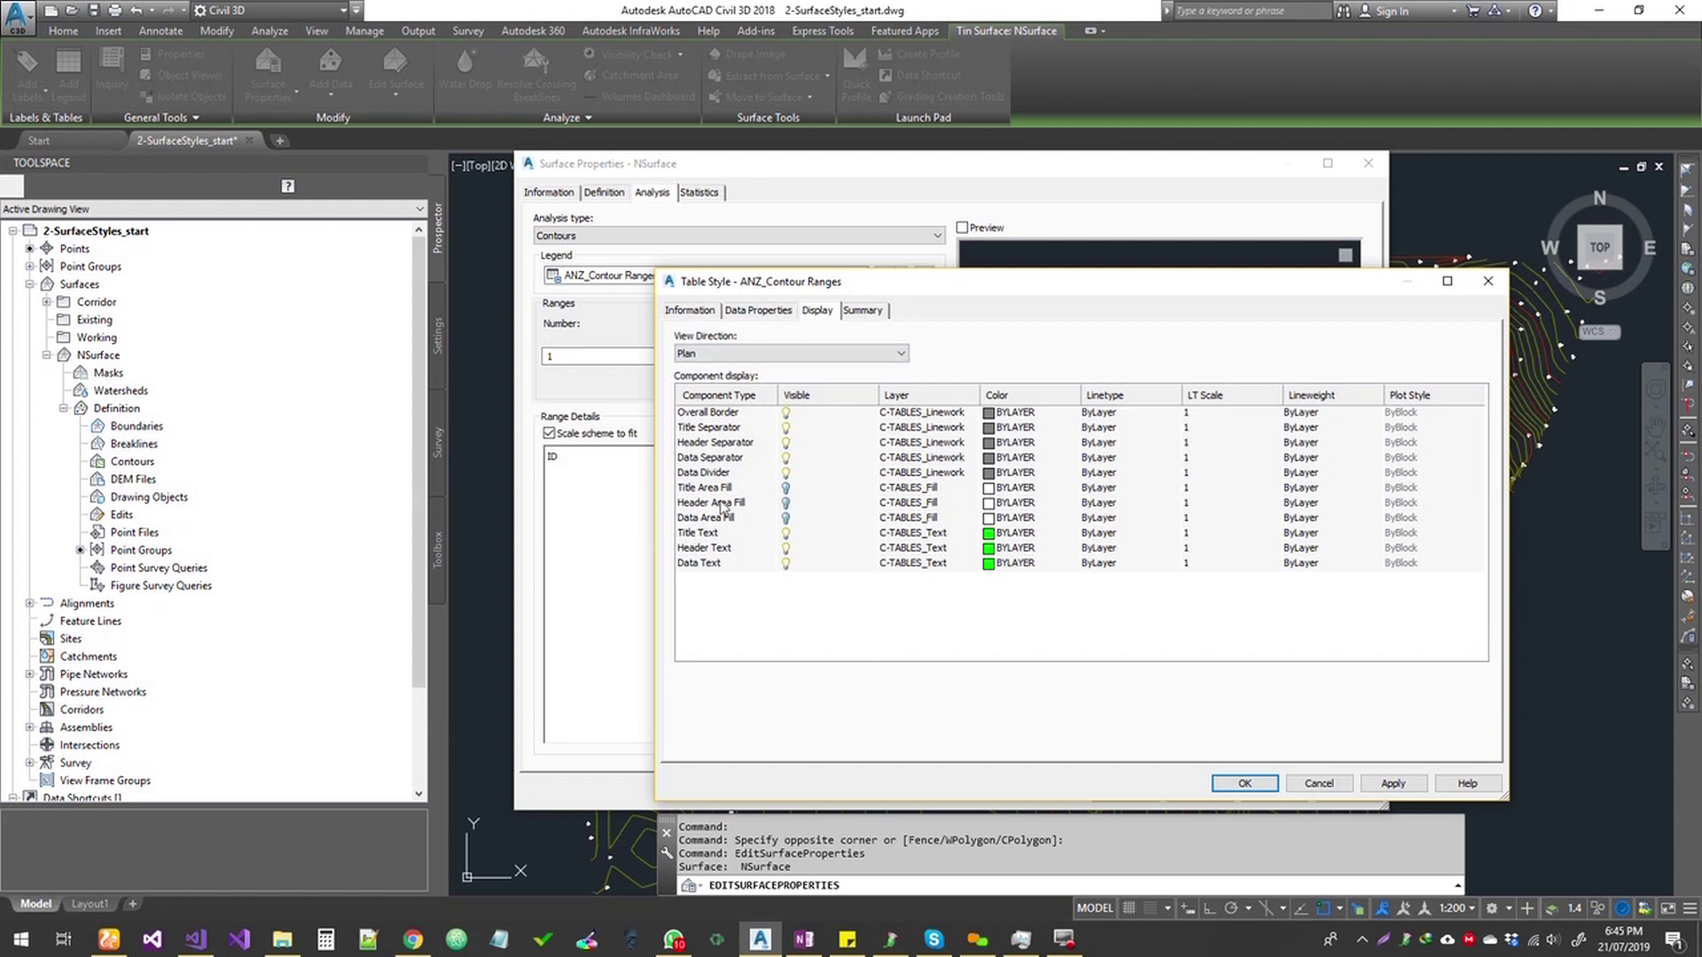
pyautogui.click(758, 311)
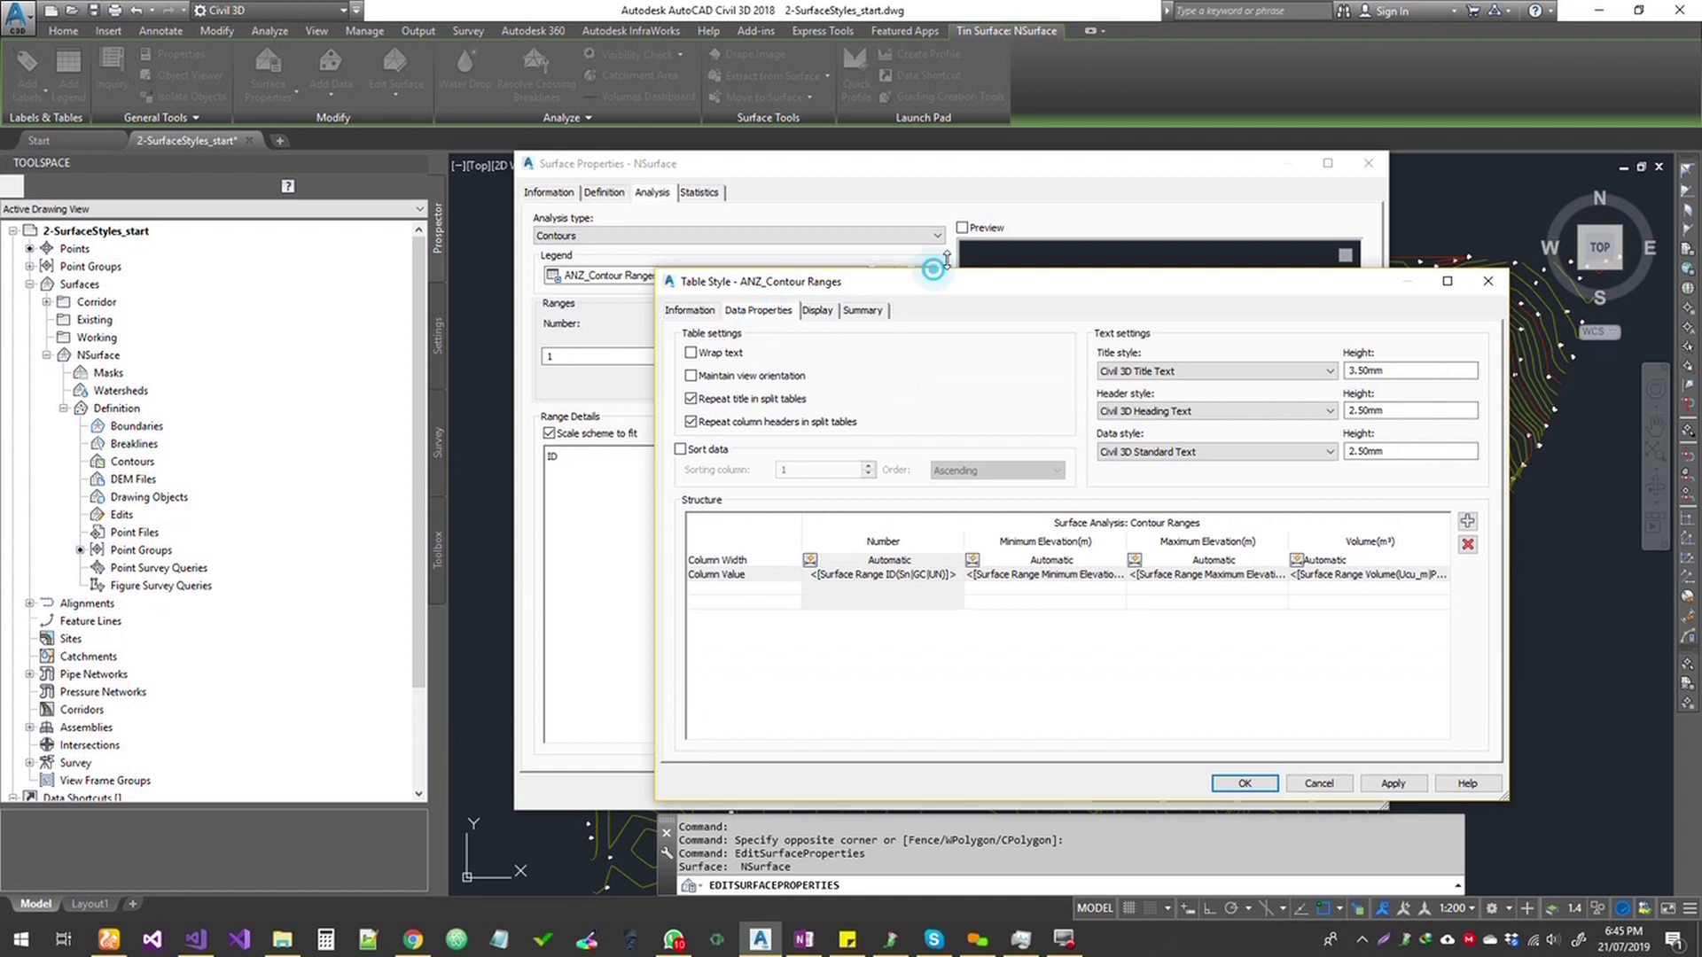
pyautogui.click(1321, 785)
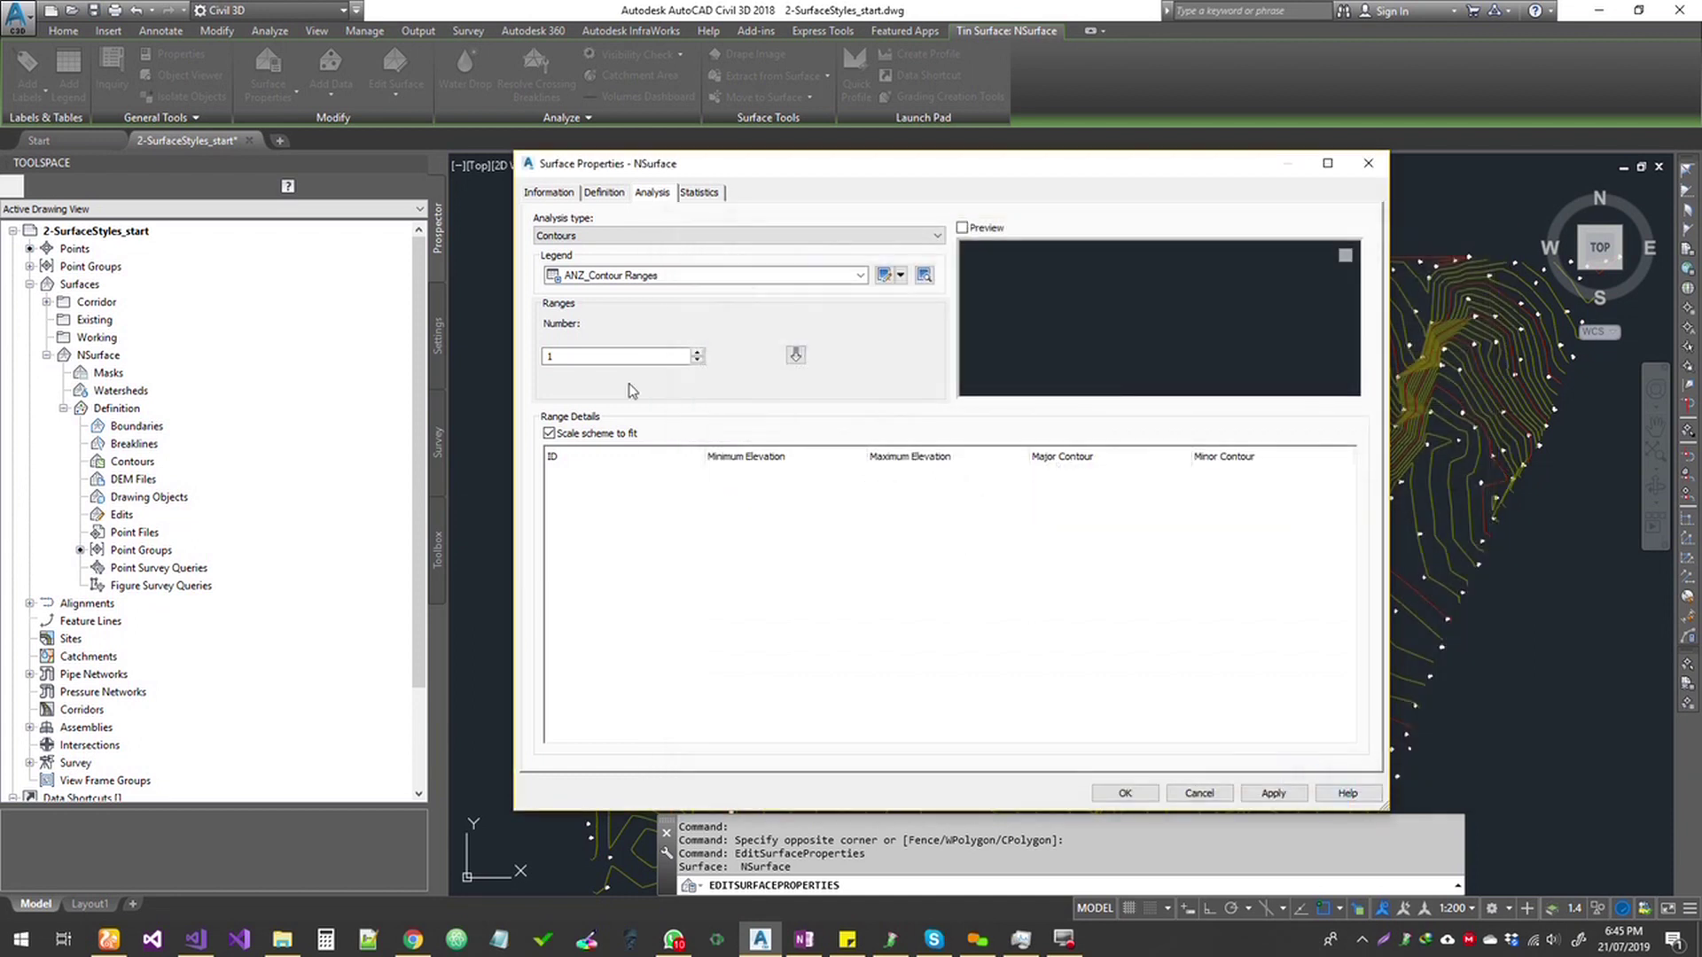
# - Set the Contours legend to Standard and add a new column to its Contours Table
pyautogui.click(665, 276)
pyautogui.click(614, 308)
pyautogui.click(883, 274)
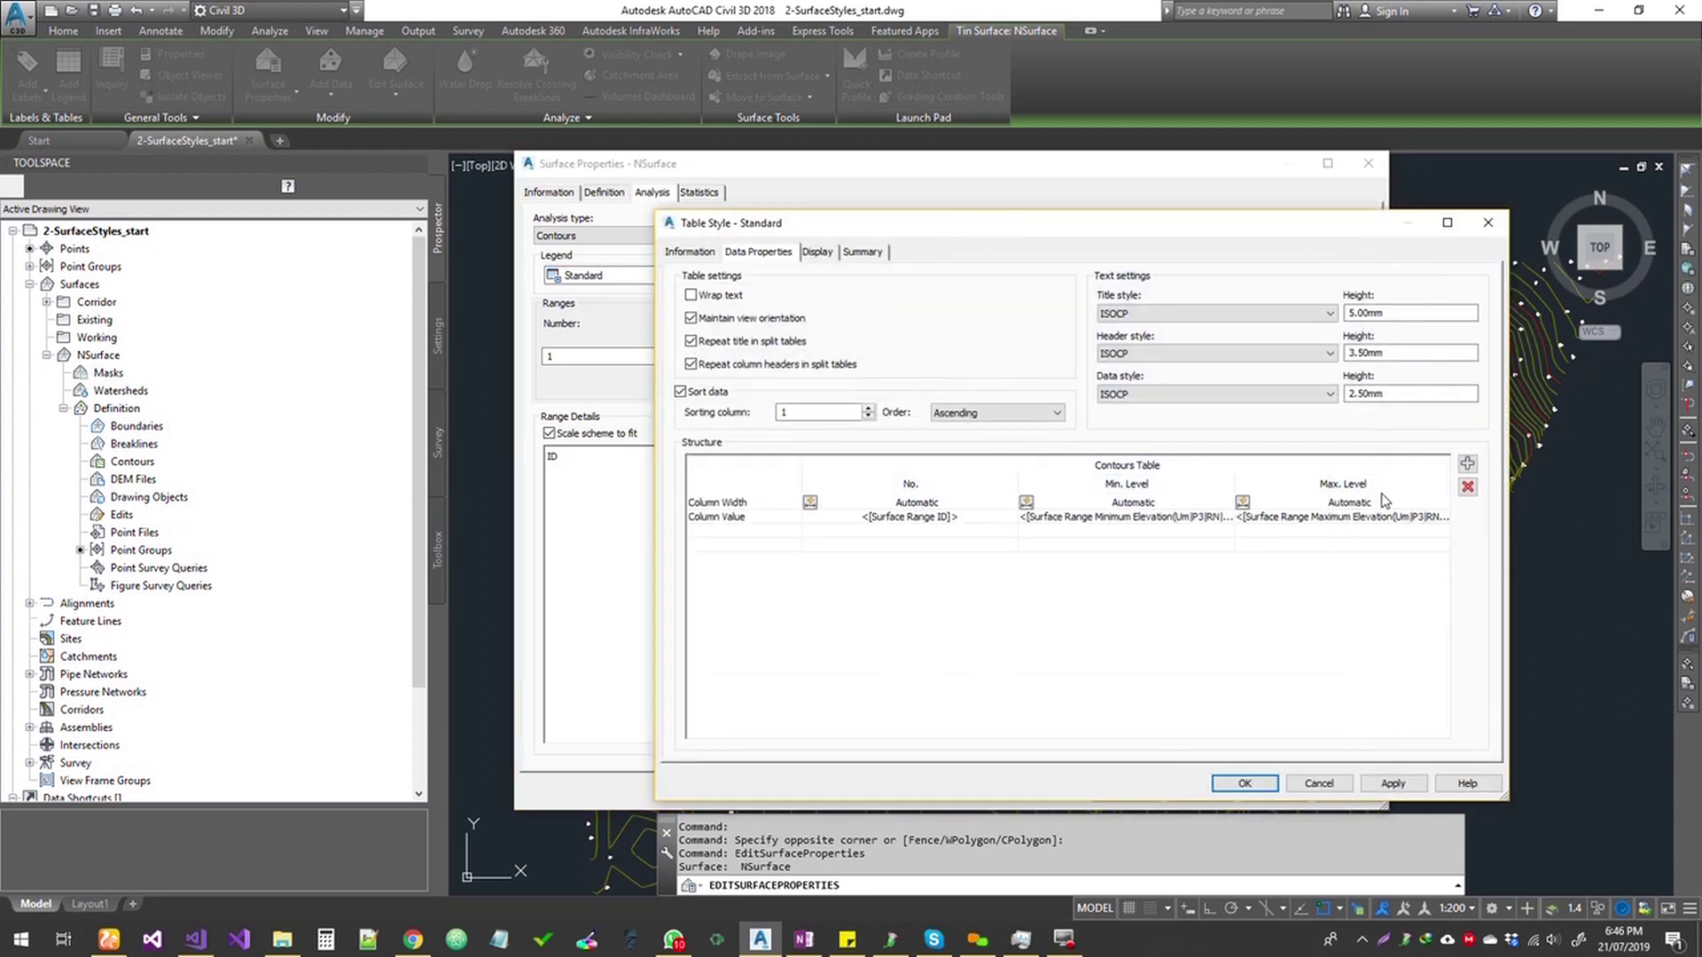
pyautogui.click(1468, 463)
pyautogui.click(1285, 731)
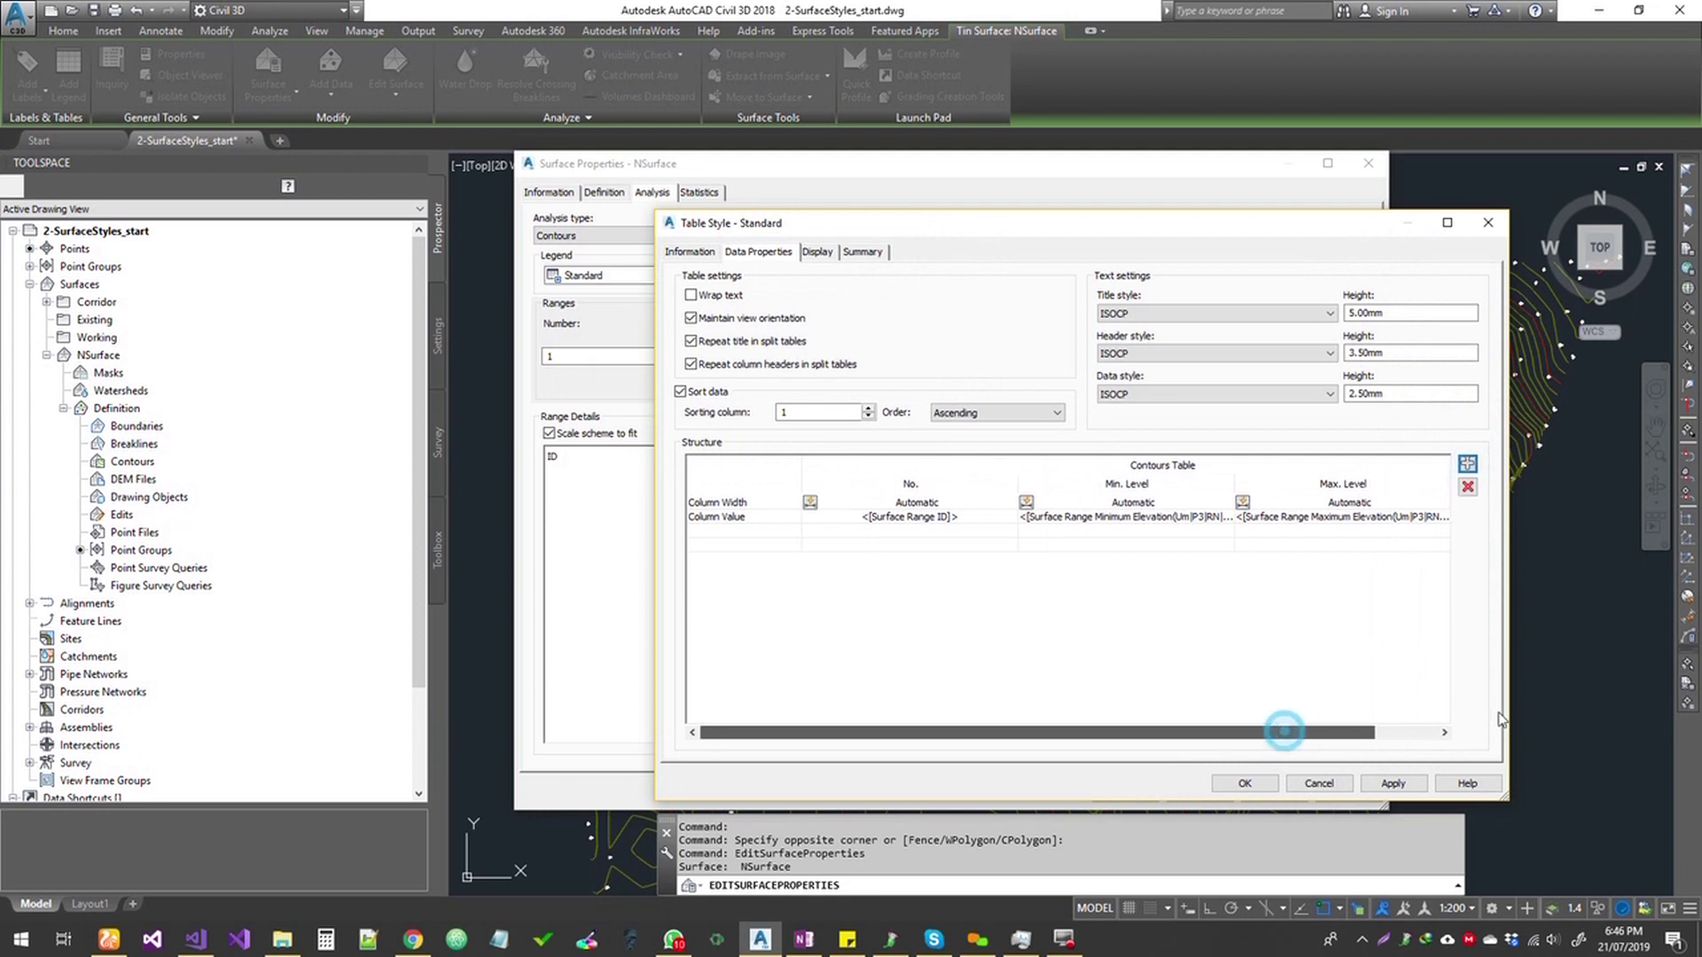
pyautogui.click(1412, 733)
# - Review the new column's contents and available properties, then close the Table Style editor
pyautogui.click(1416, 523)
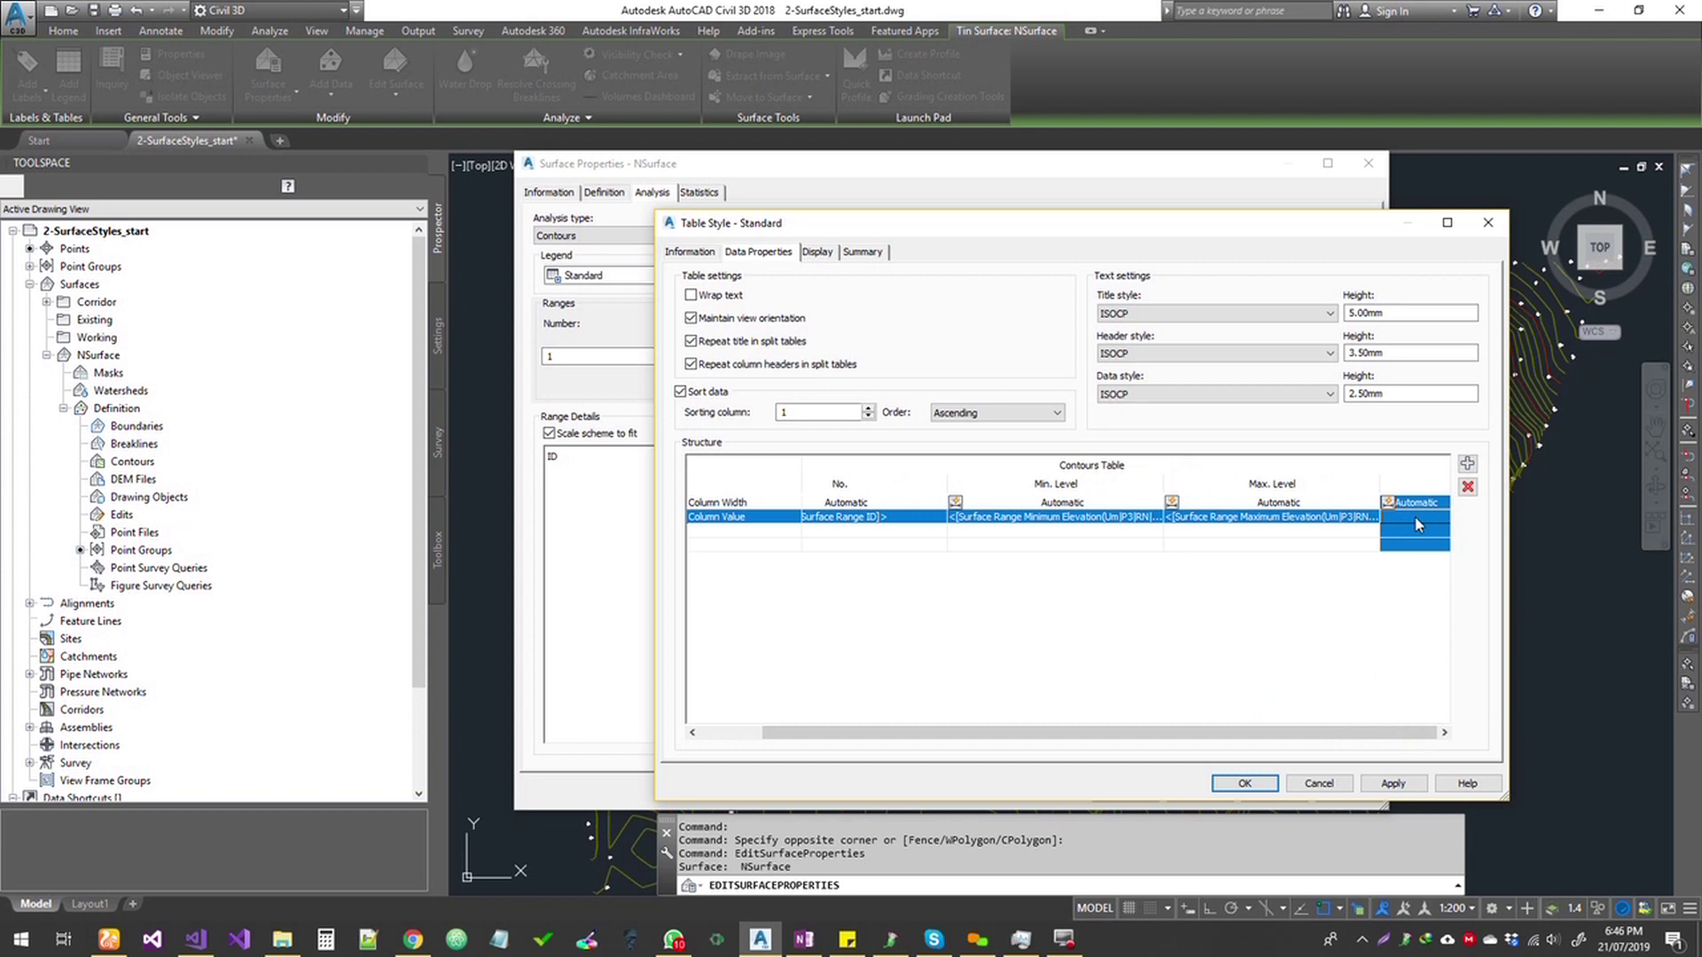
pyautogui.doubleClick(1416, 523)
pyautogui.click(666, 369)
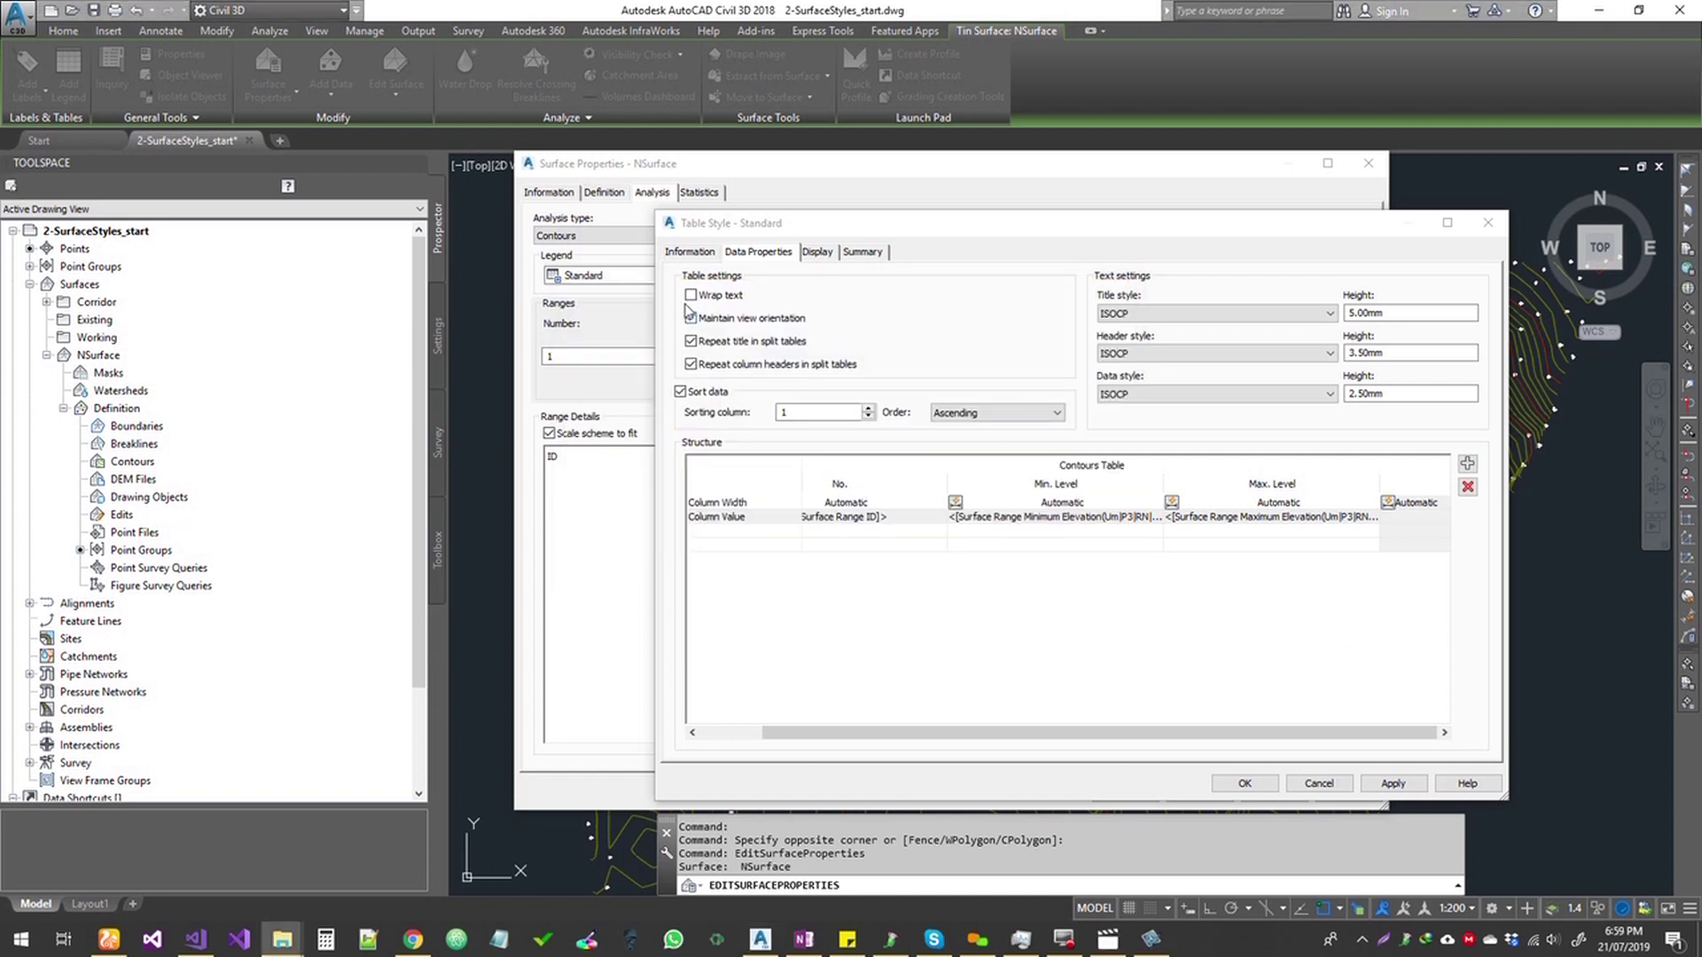
pyautogui.click(689, 251)
pyautogui.click(756, 252)
pyautogui.click(690, 252)
pyautogui.moveTo(821, 214); pyautogui.dragTo(824, 312)
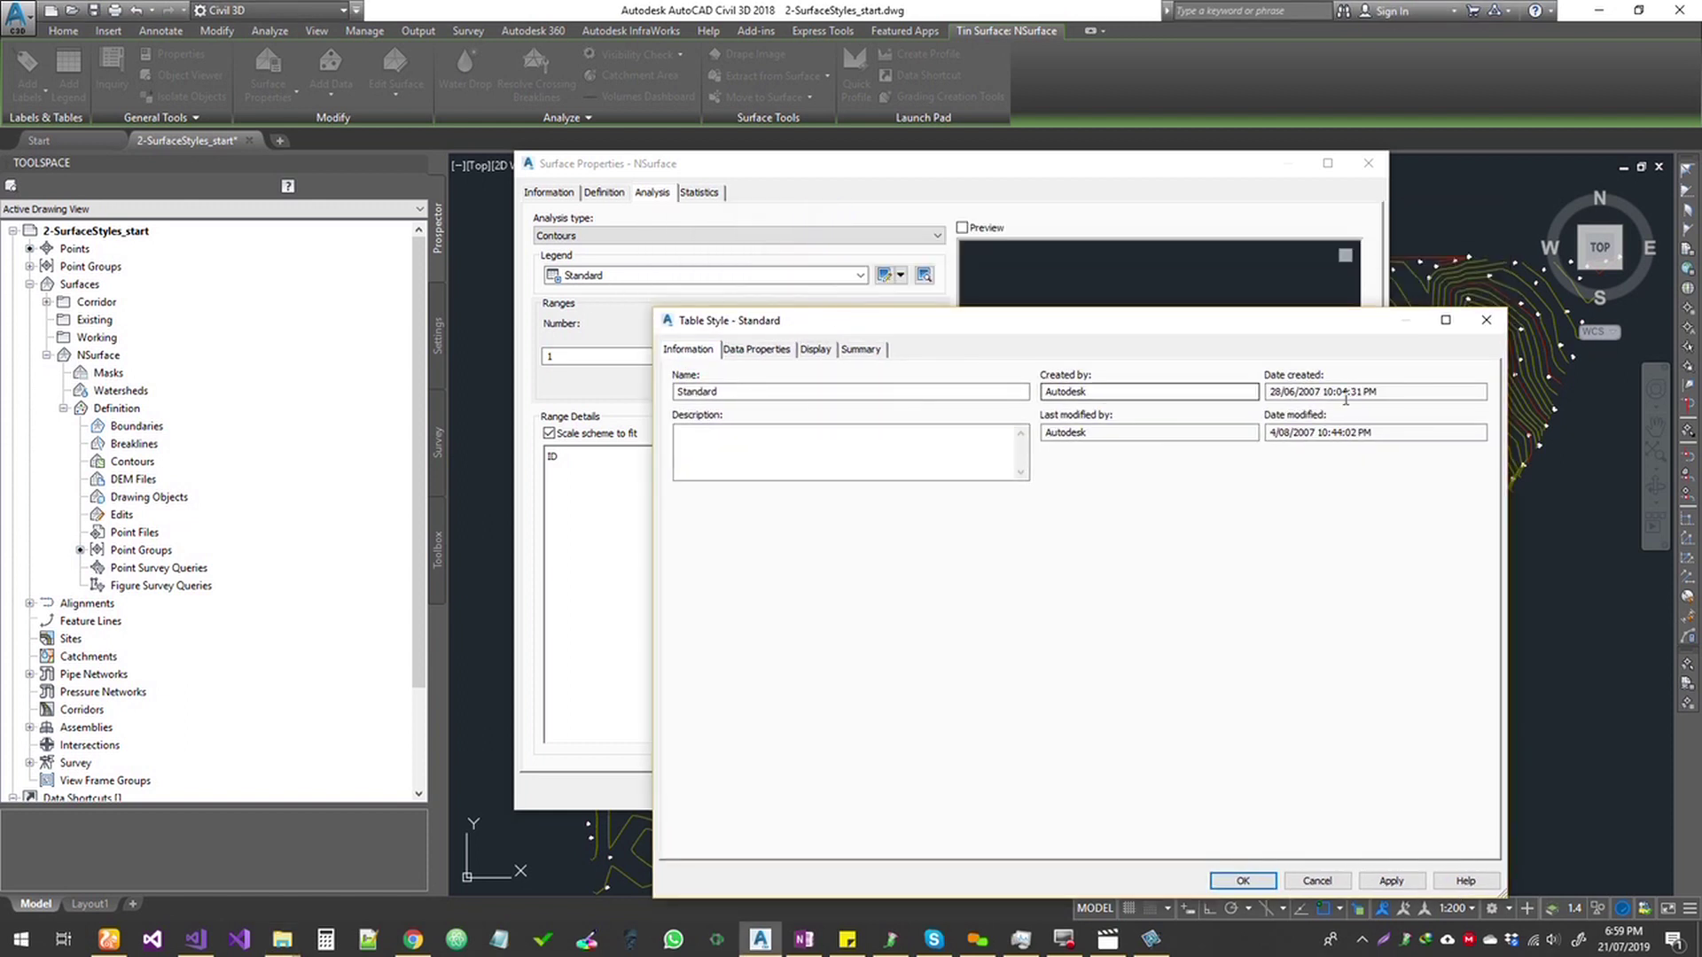
pyautogui.click(1498, 321)
# - Switch the analysis to Elevations using the ANZ_Elevation Ranges & 2D Areas legend
pyautogui.click(656, 275)
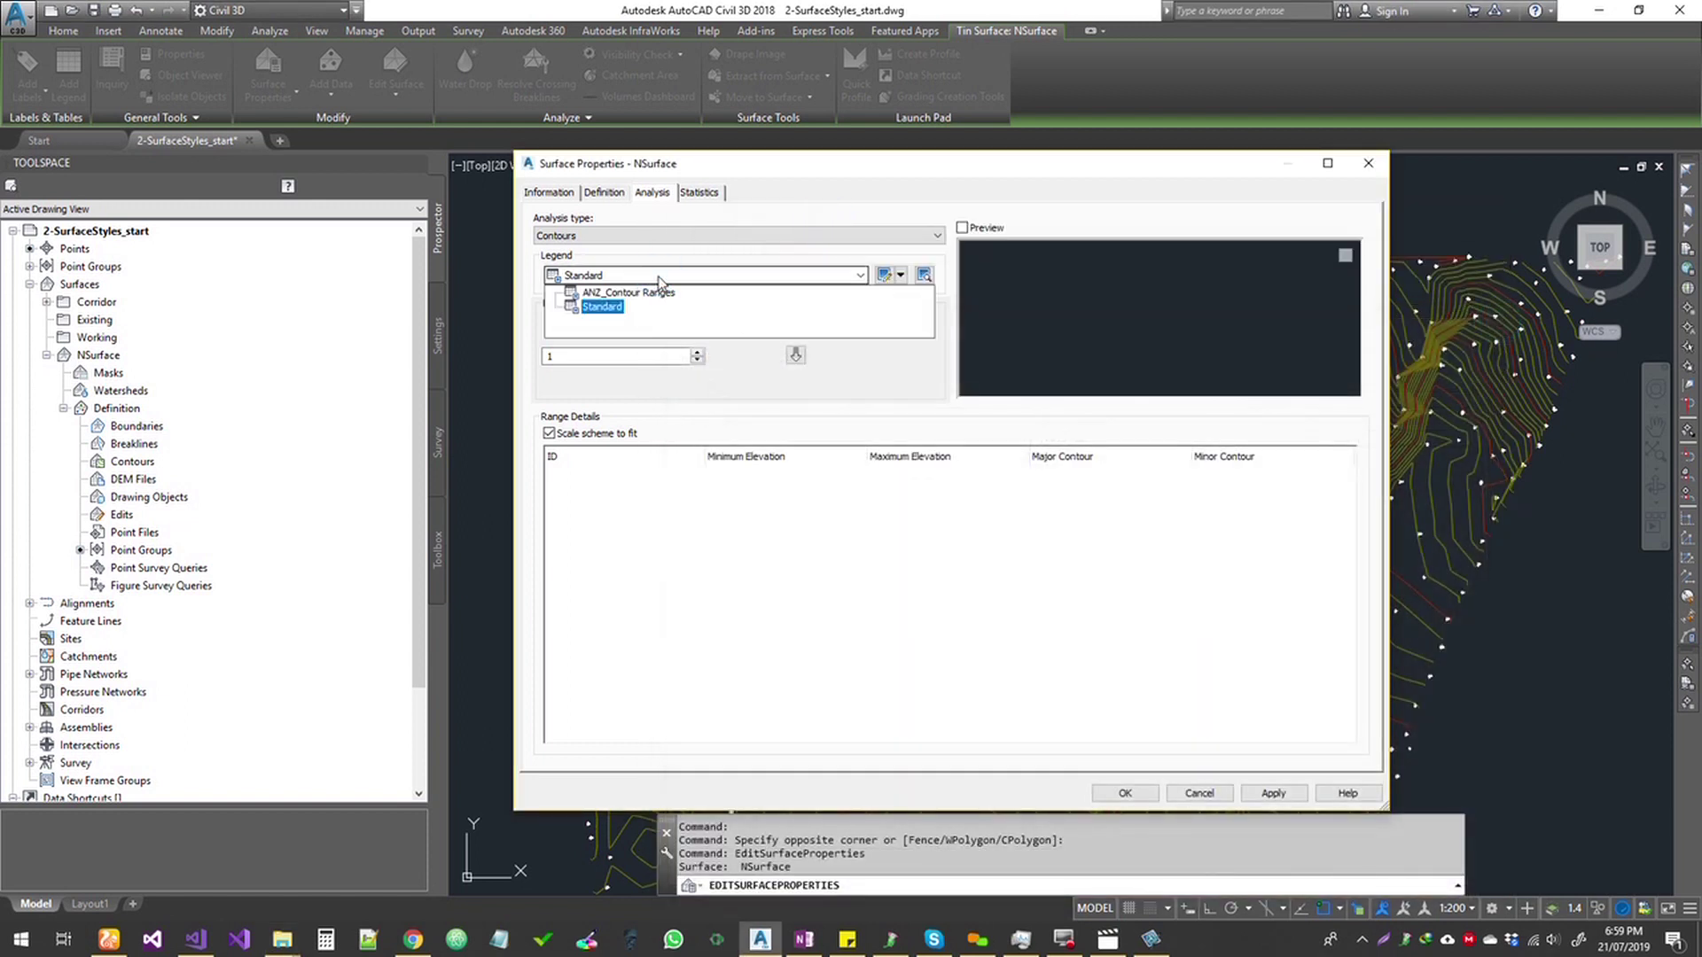
pyautogui.click(645, 295)
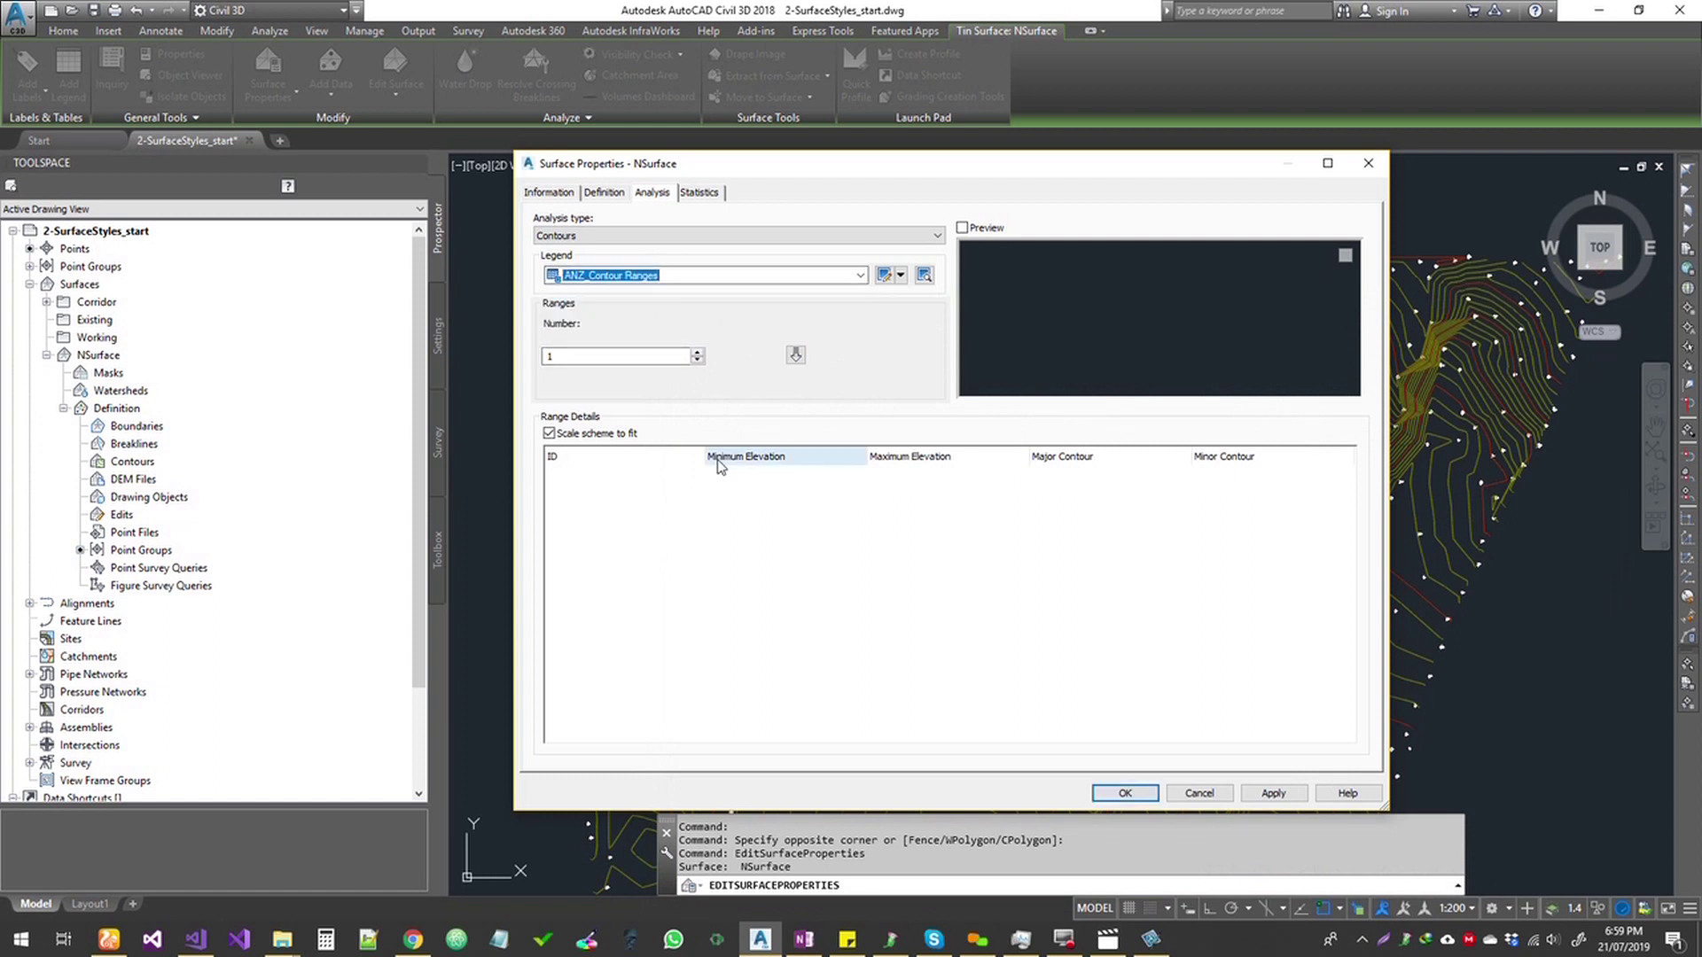
pyautogui.click(642, 236)
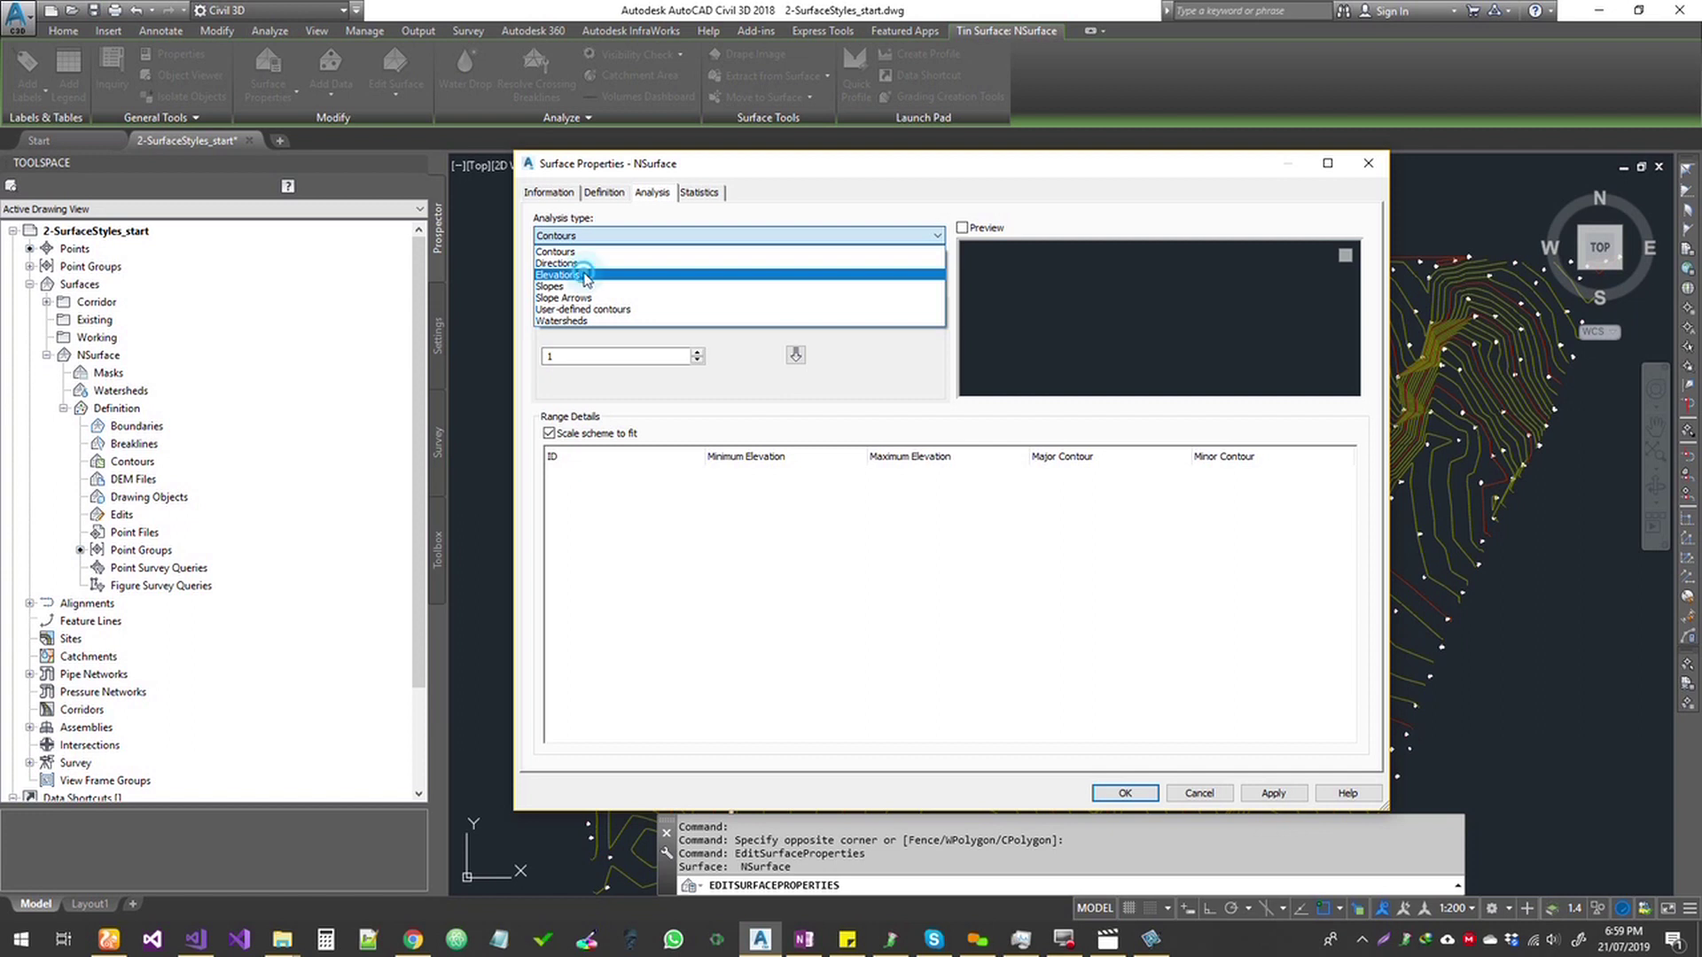
pyautogui.click(585, 277)
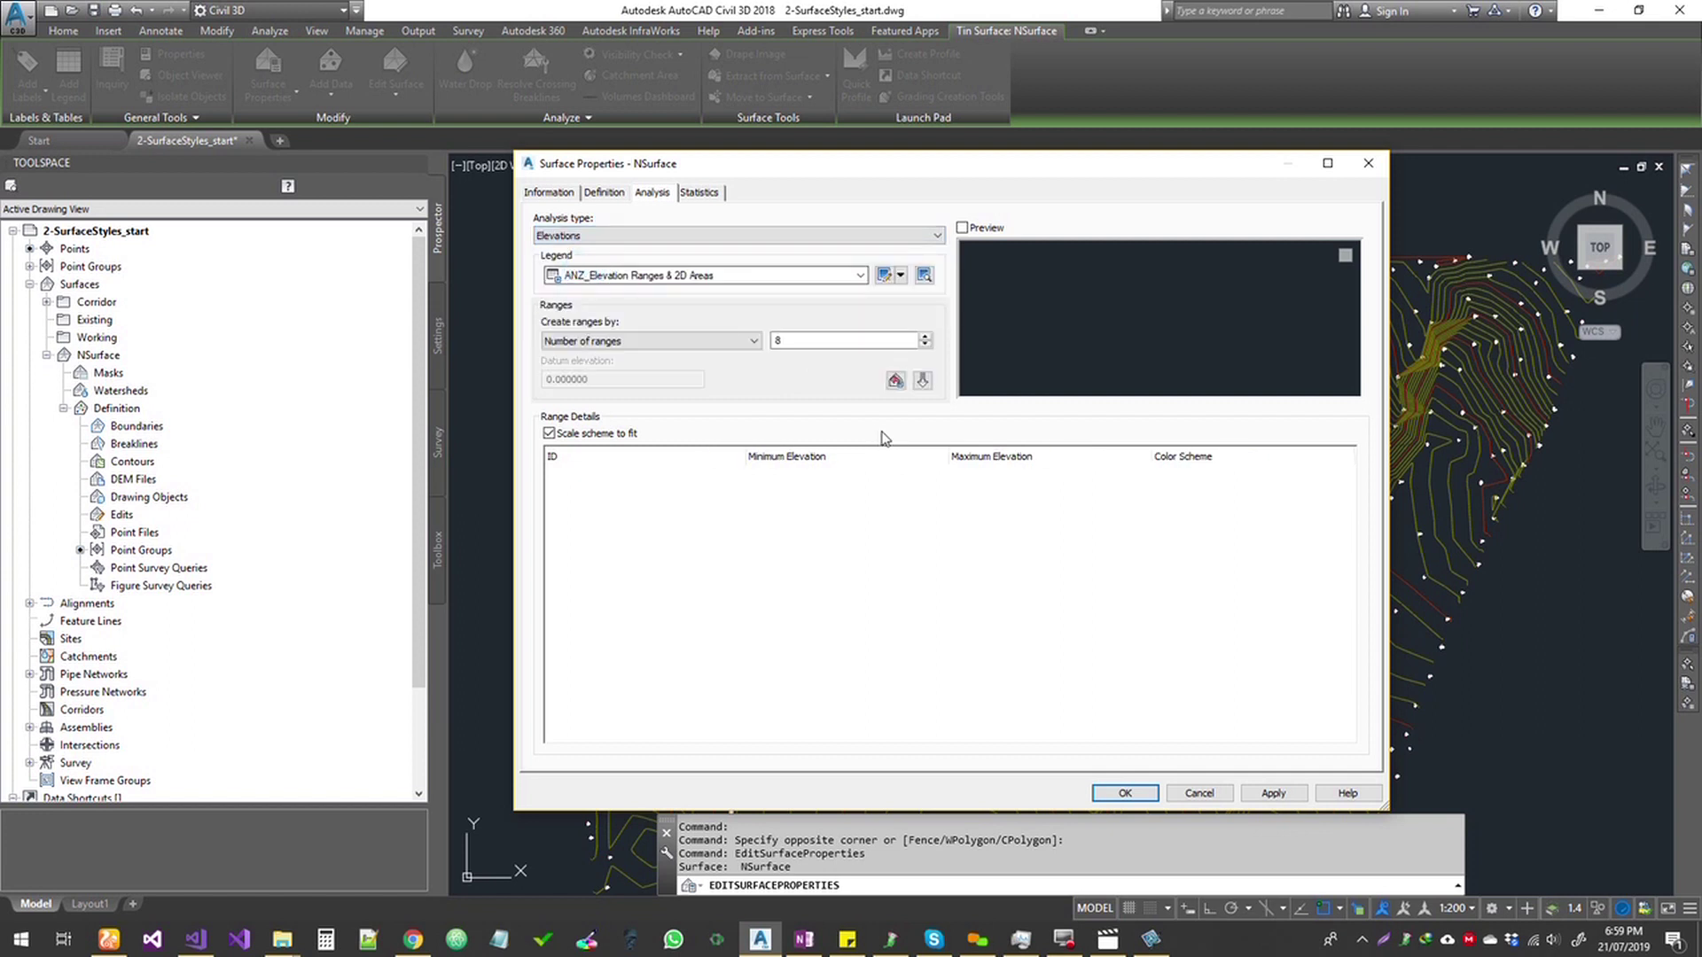
pyautogui.click(652, 280)
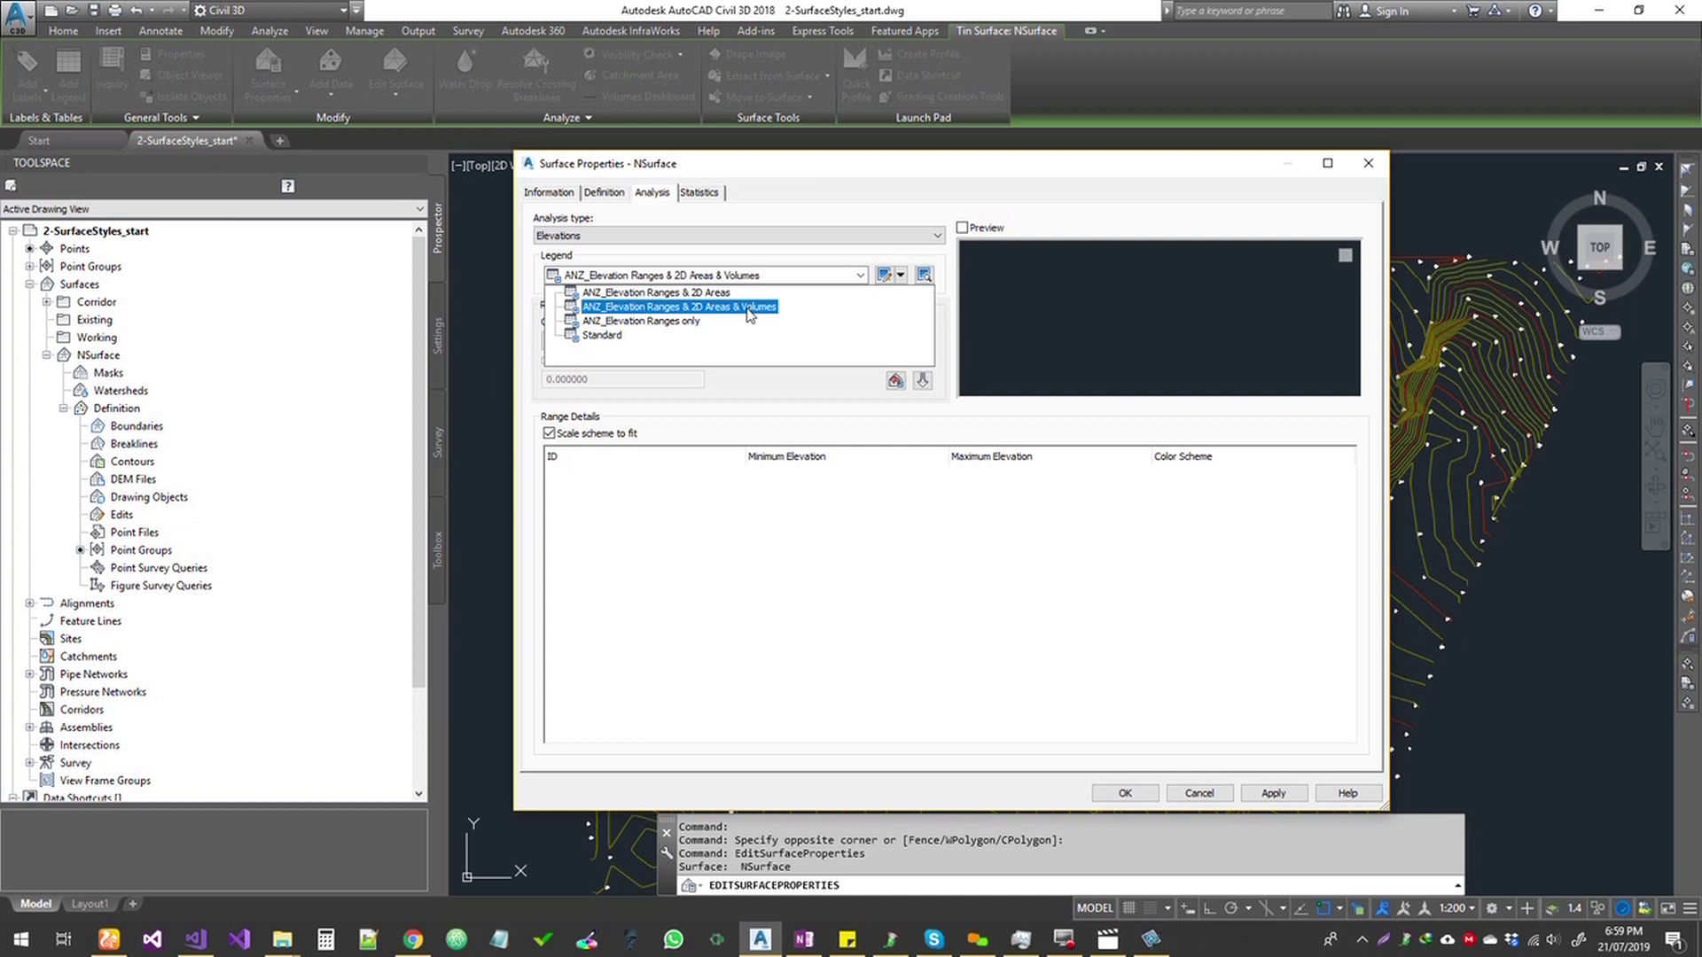
pyautogui.click(709, 297)
pyautogui.click(900, 274)
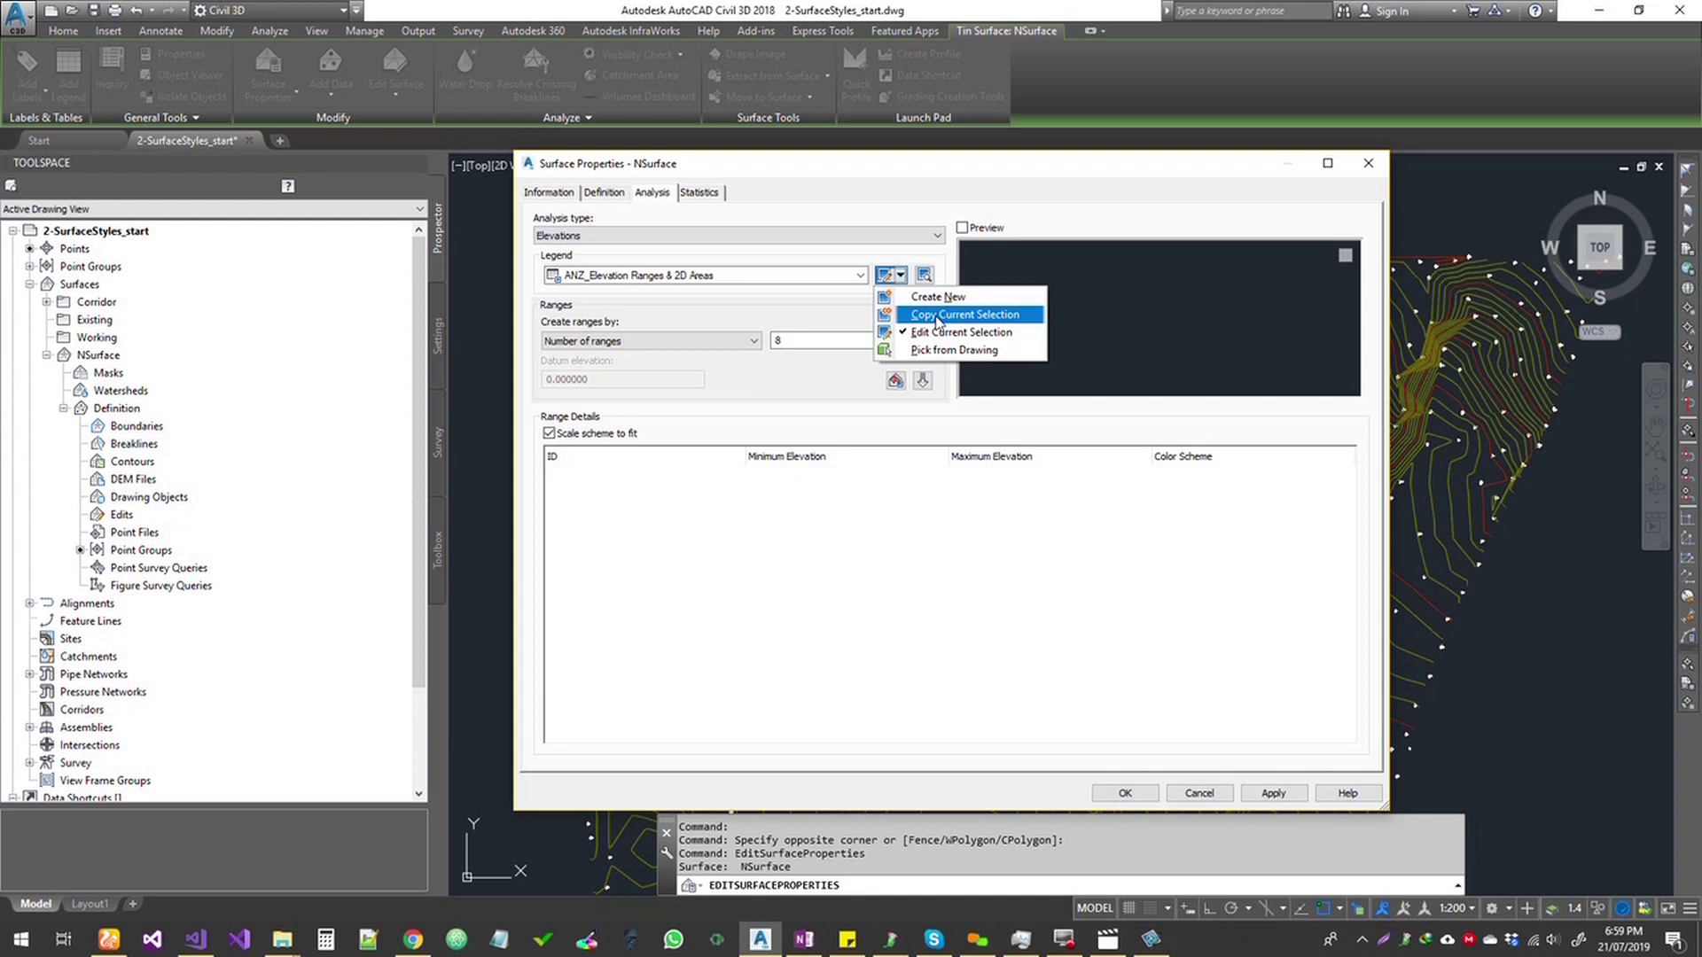
pyautogui.click(746, 322)
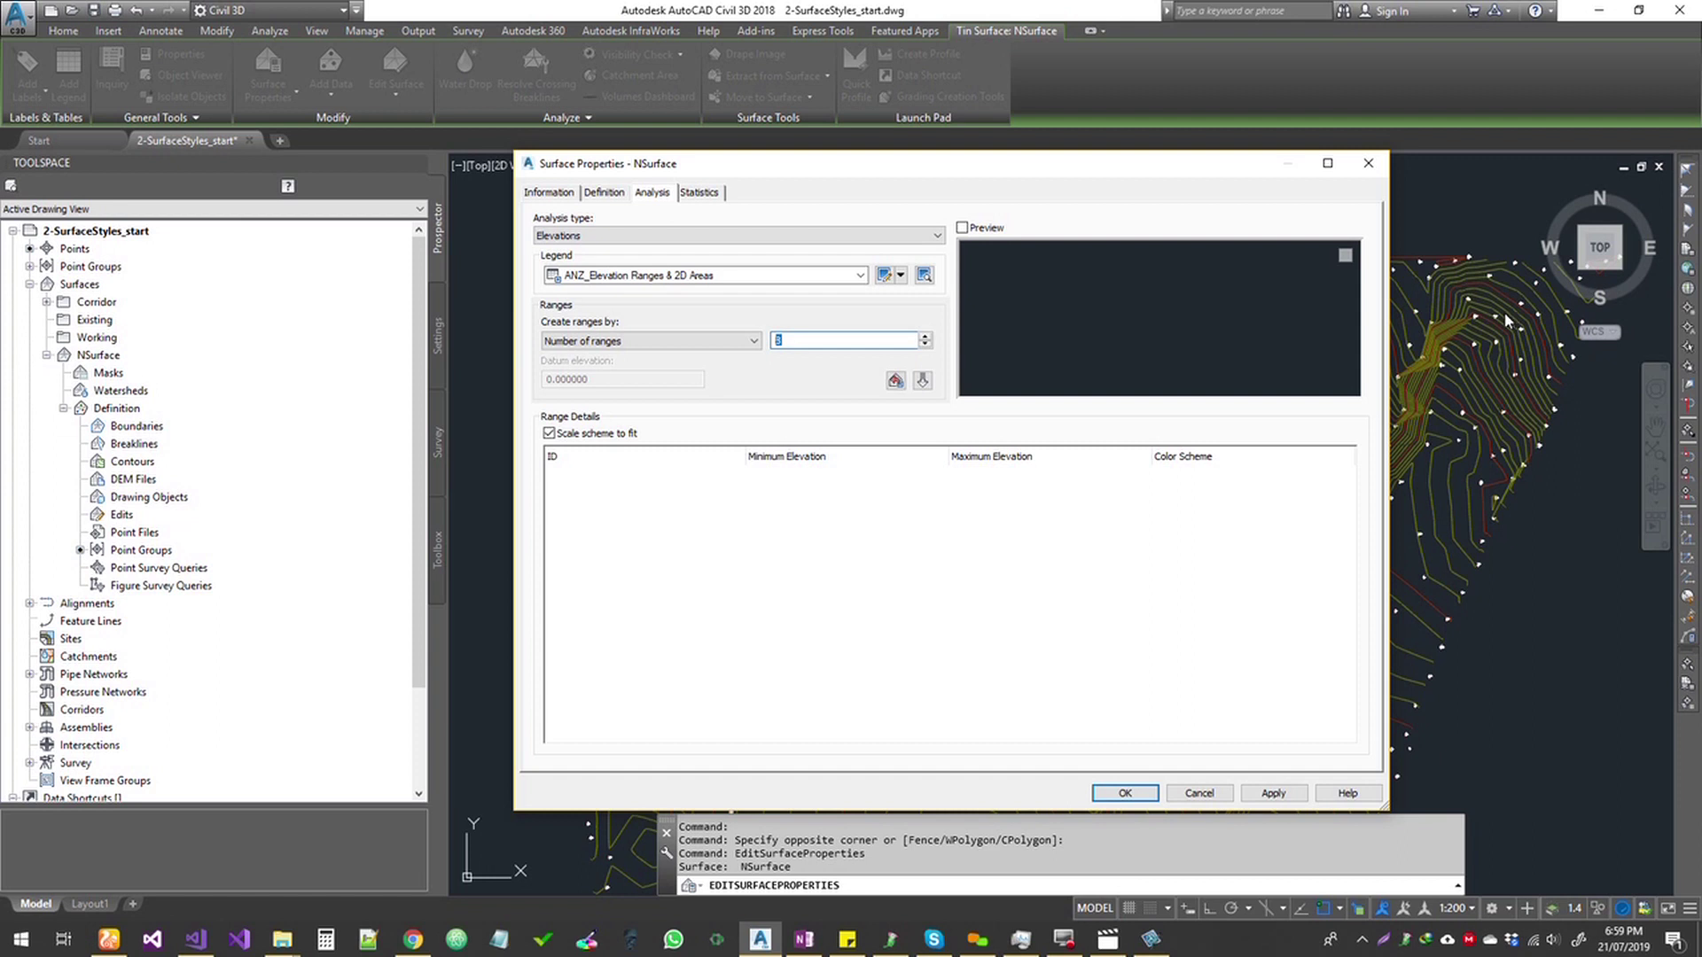
# - Run the Elevations analysis with 8 ranges spanning 389.153m to 474.000m and review the colours
pyautogui.write('8')
pyautogui.click(920, 382)
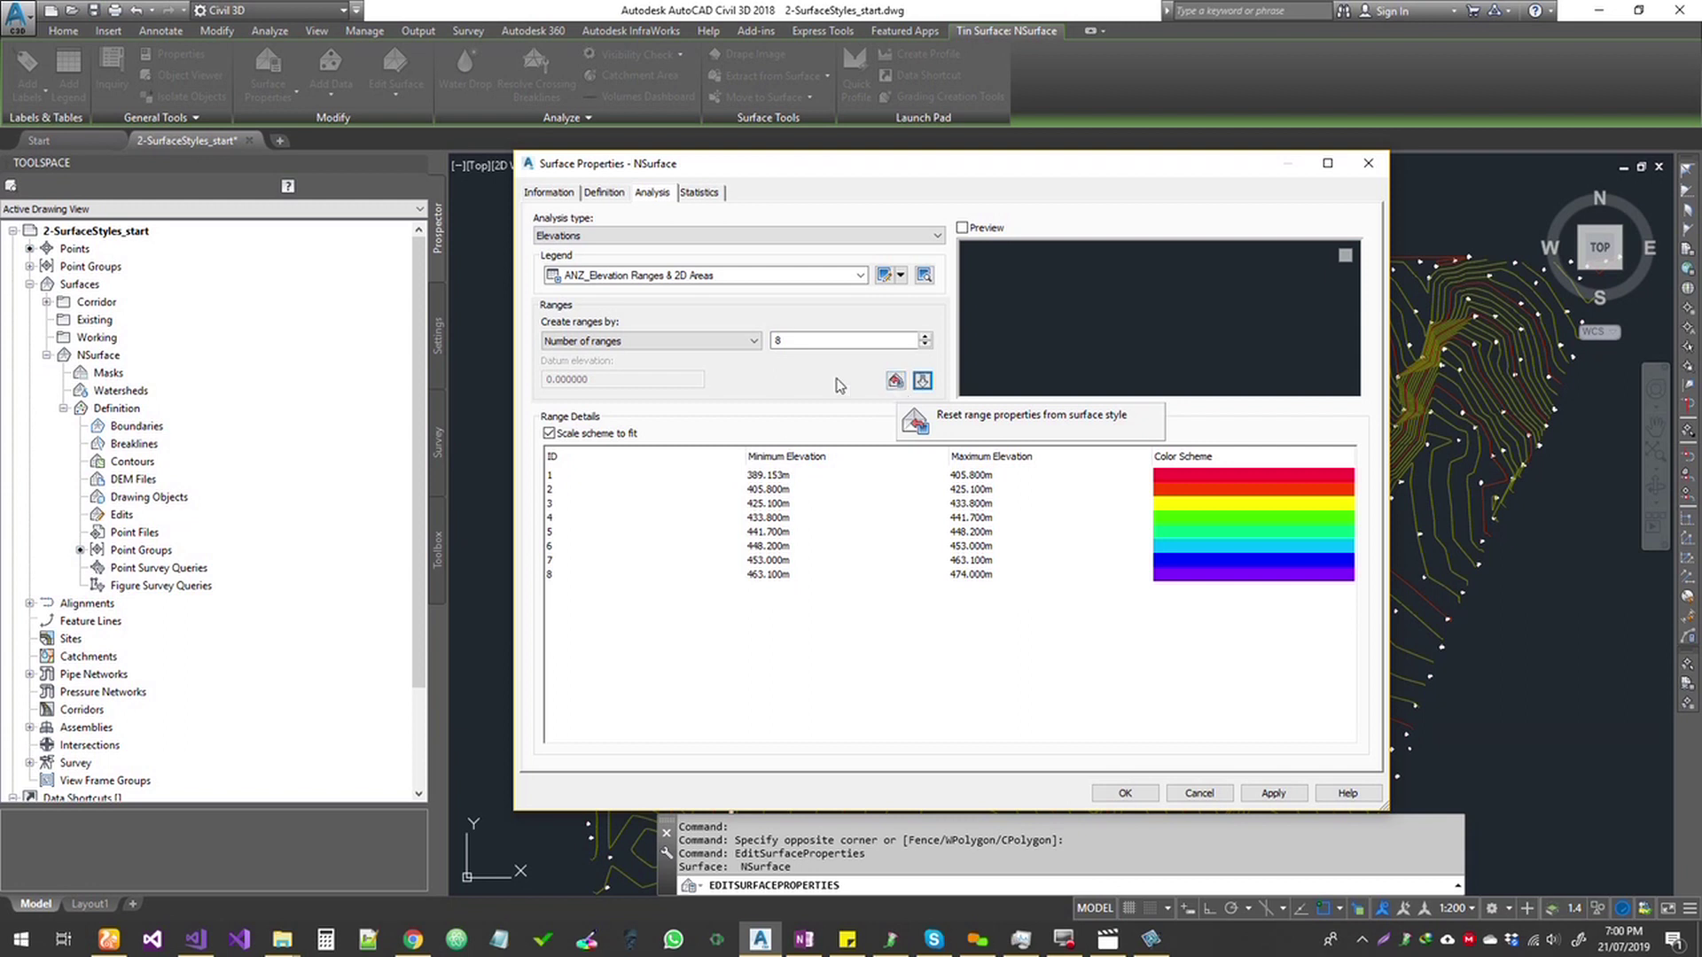
pyautogui.click(896, 383)
pyautogui.click(922, 381)
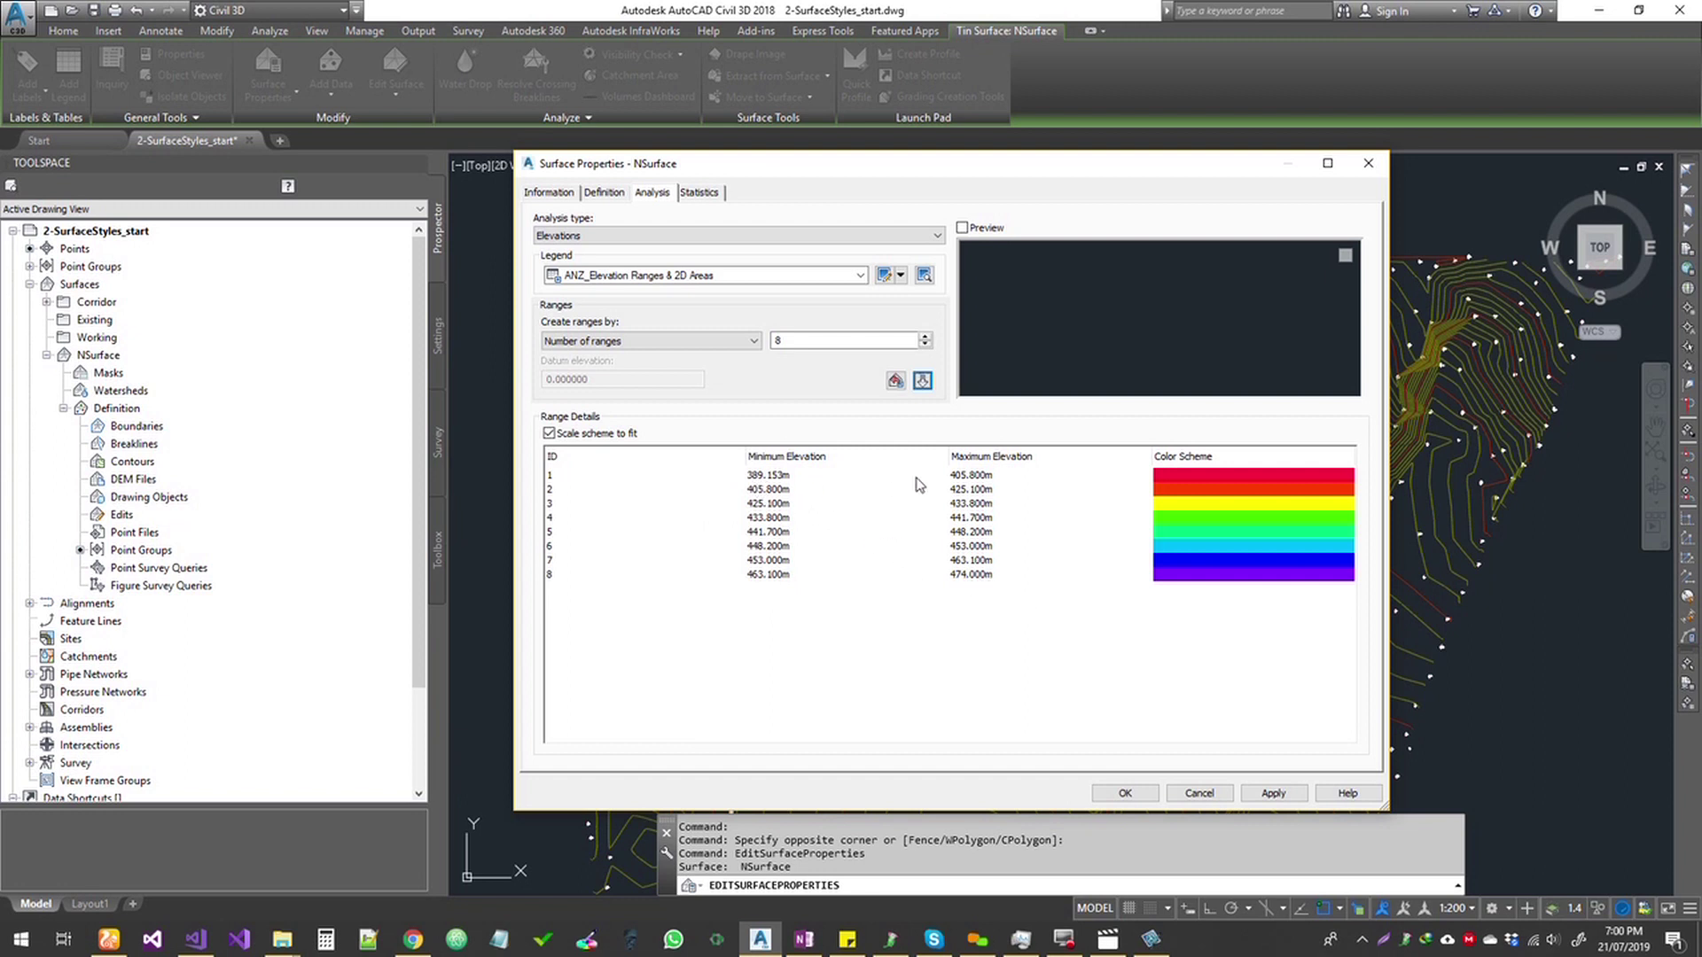
pyautogui.doubleClick(1196, 483)
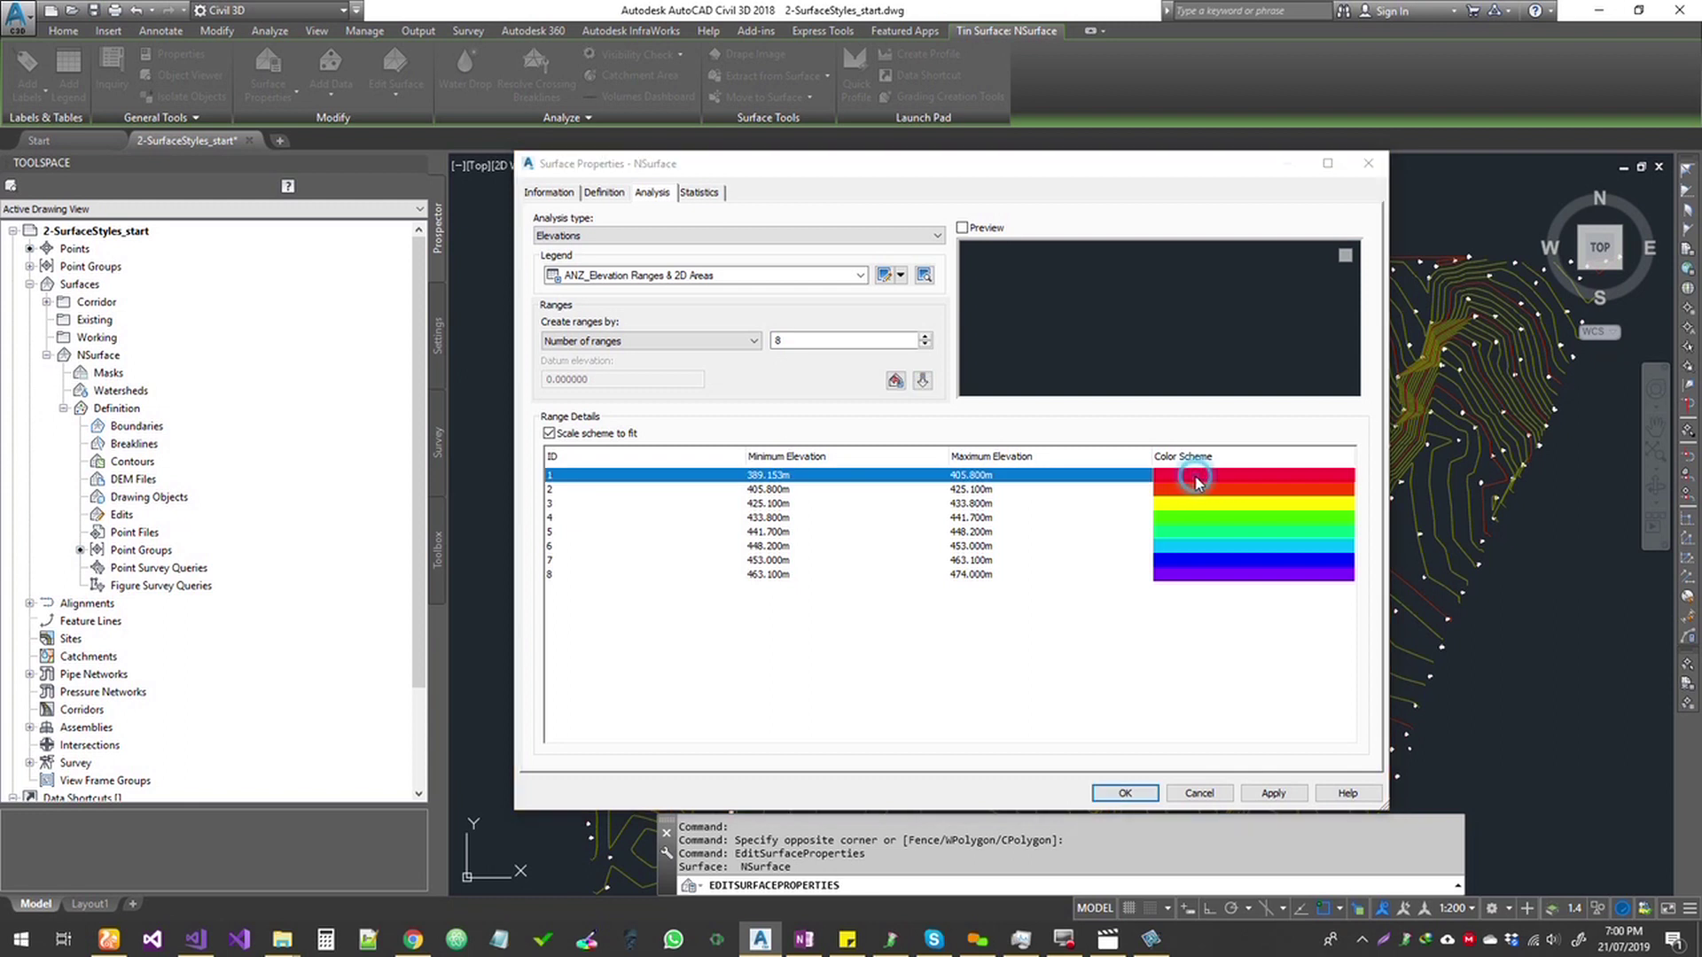
pyautogui.click(1098, 325)
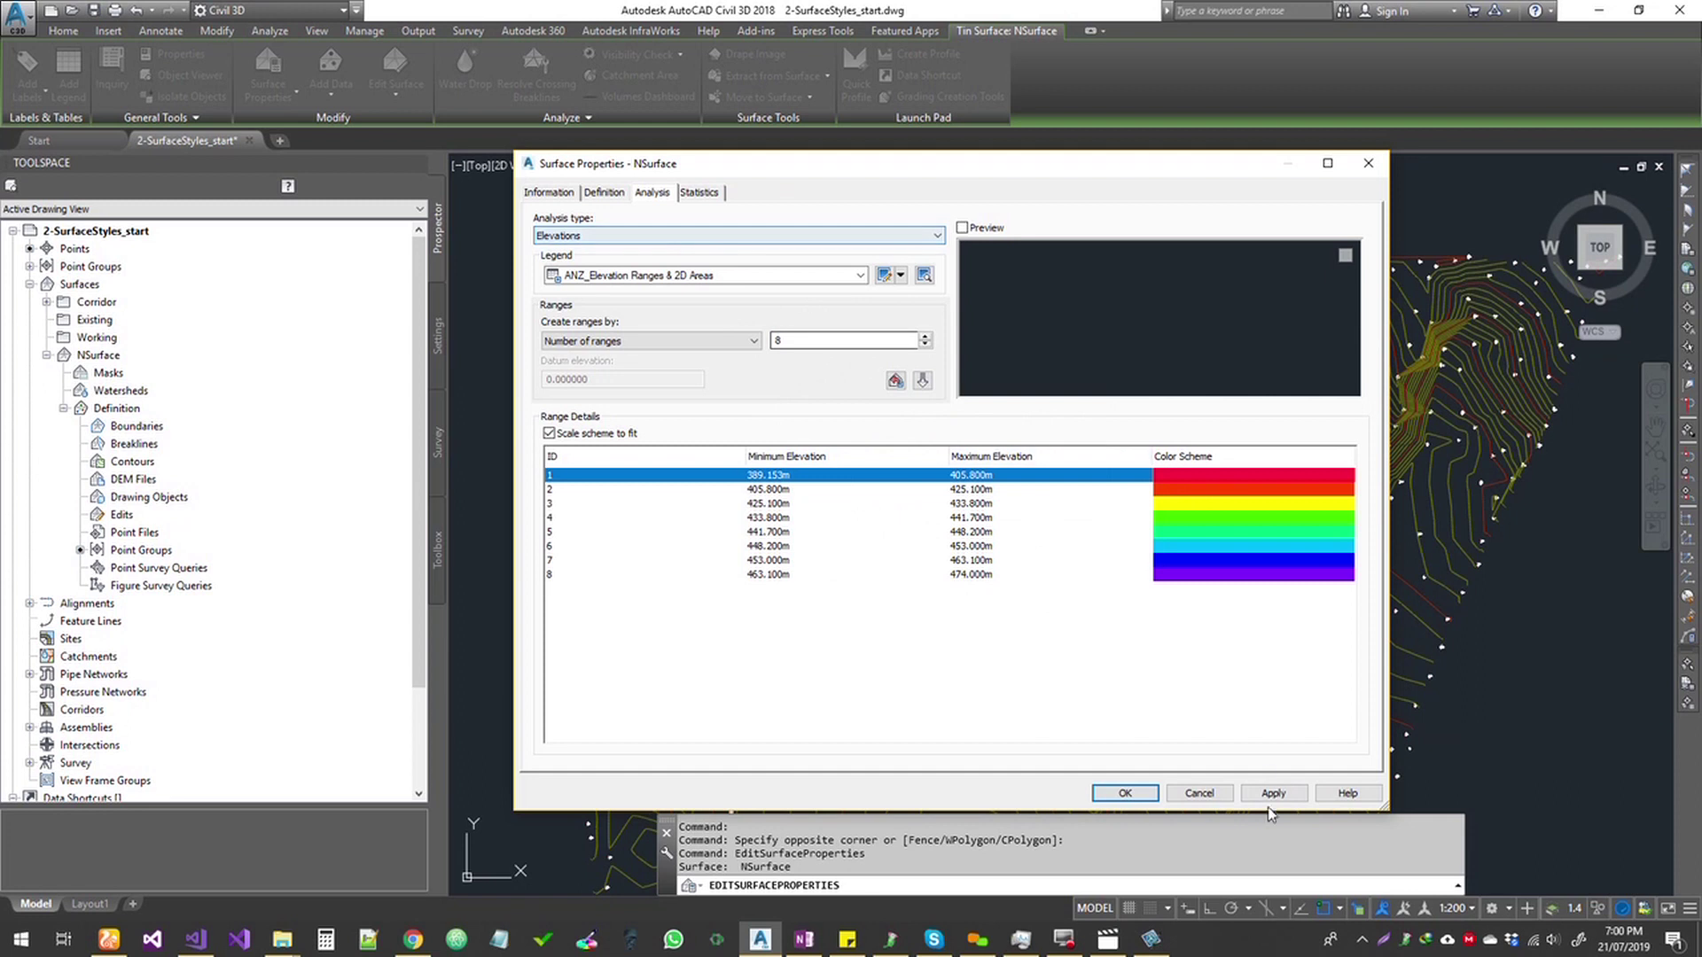
# - Accept the 8-range Elevations analysis, recentre the NSurface drawing, and select the surface
pyautogui.click(1145, 795)
pyautogui.press('Escape')
pyautogui.scroll(-3, 1128, 653)
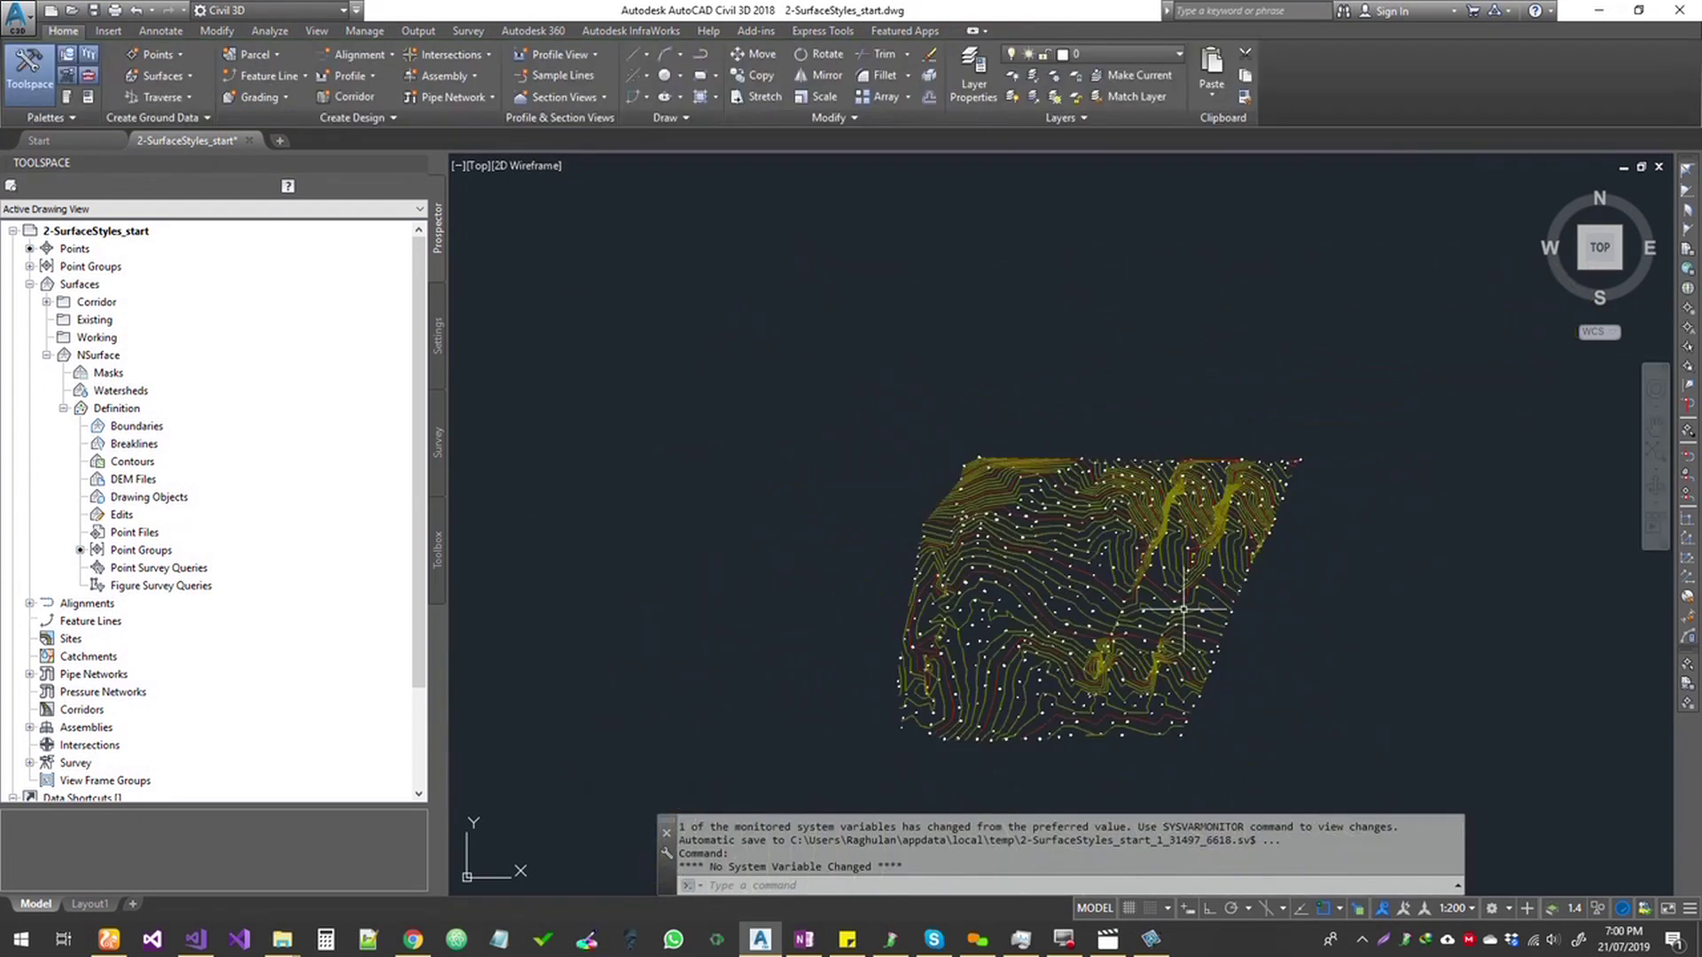
pyautogui.moveTo(1127, 654); pyautogui.dragTo(1225, 503, button='middle')
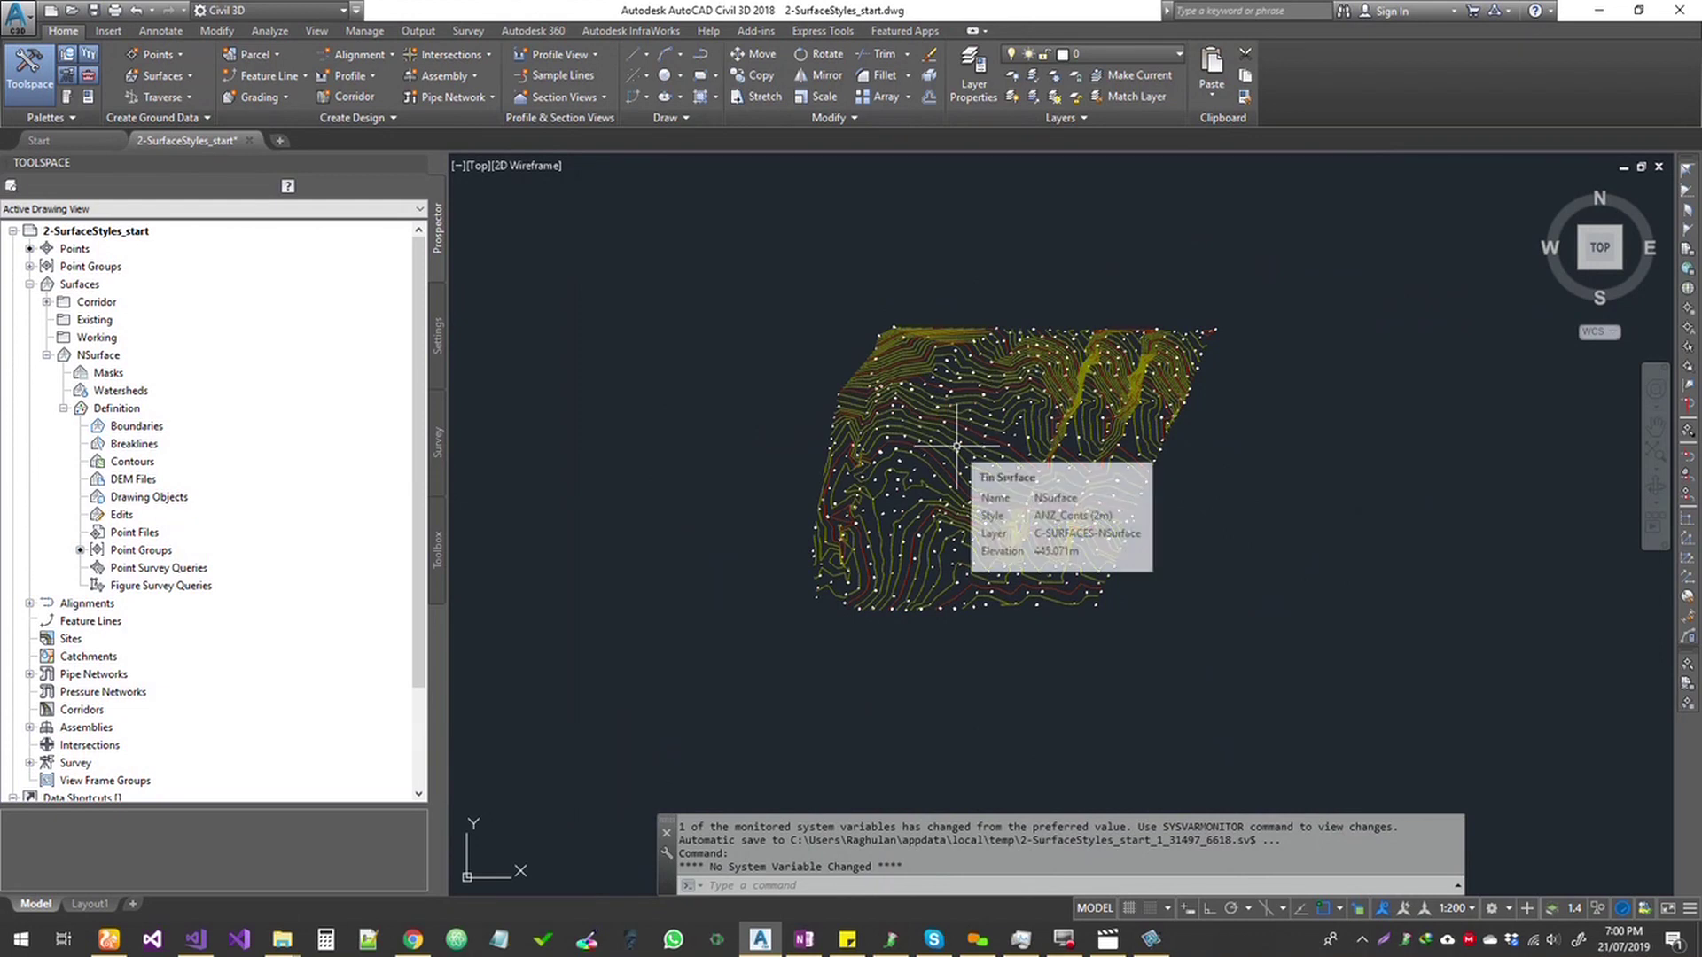
pyautogui.scroll(2, 922, 368)
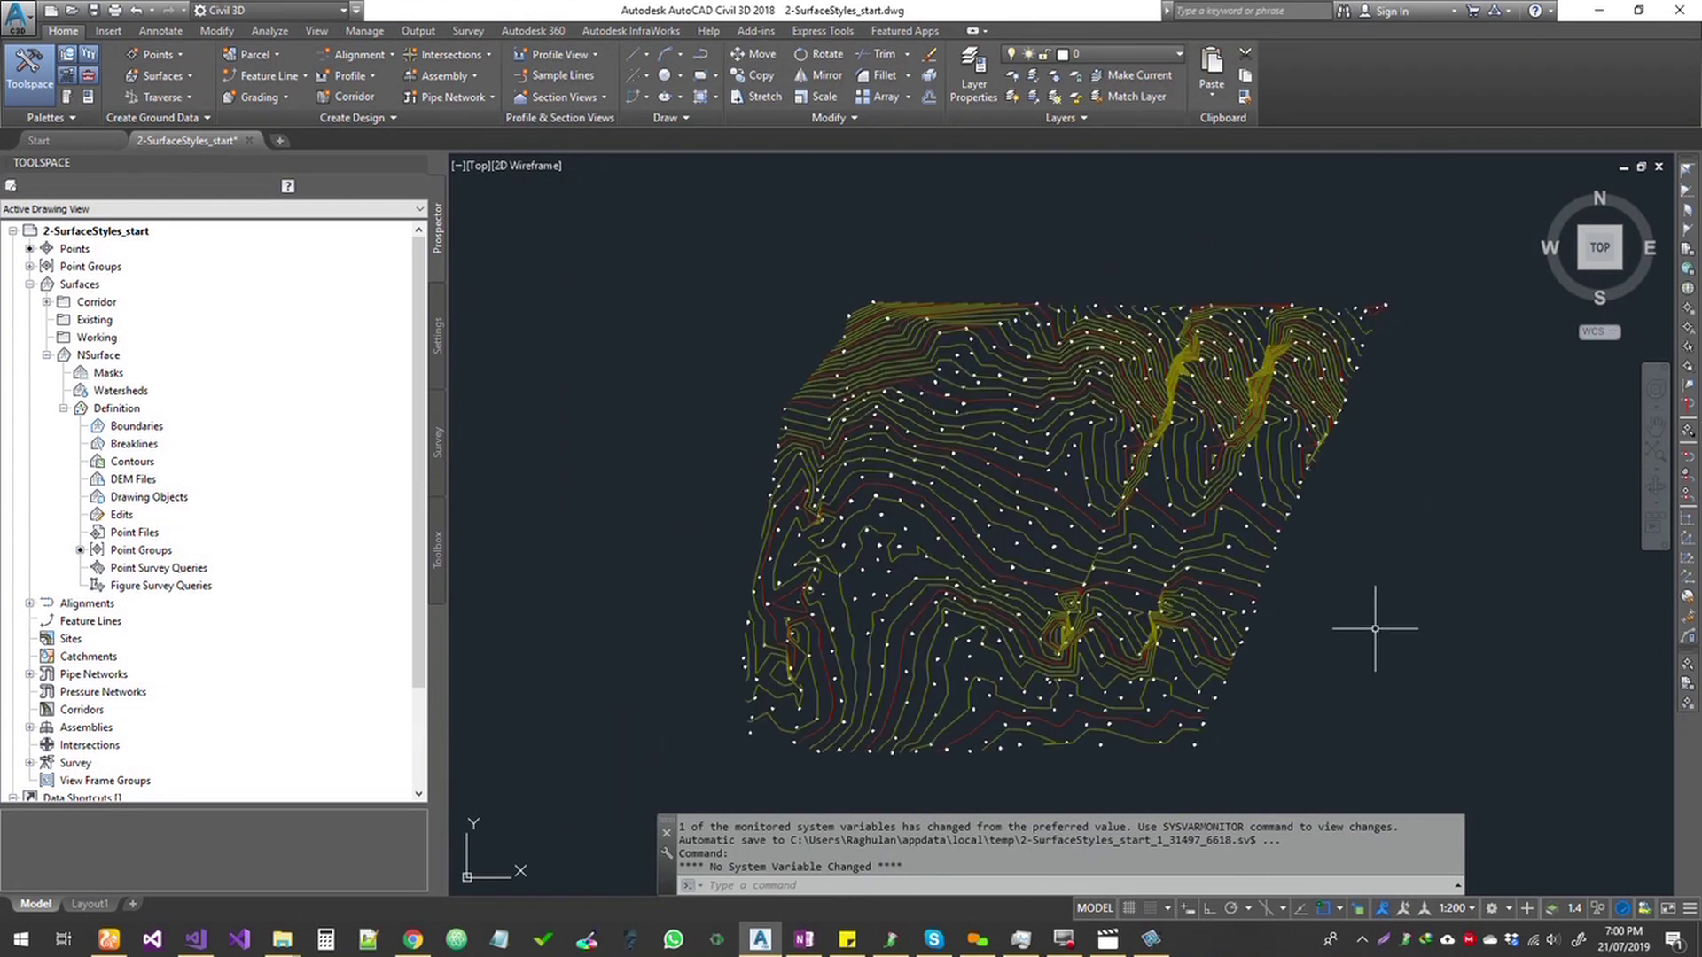
pyautogui.click(880, 394)
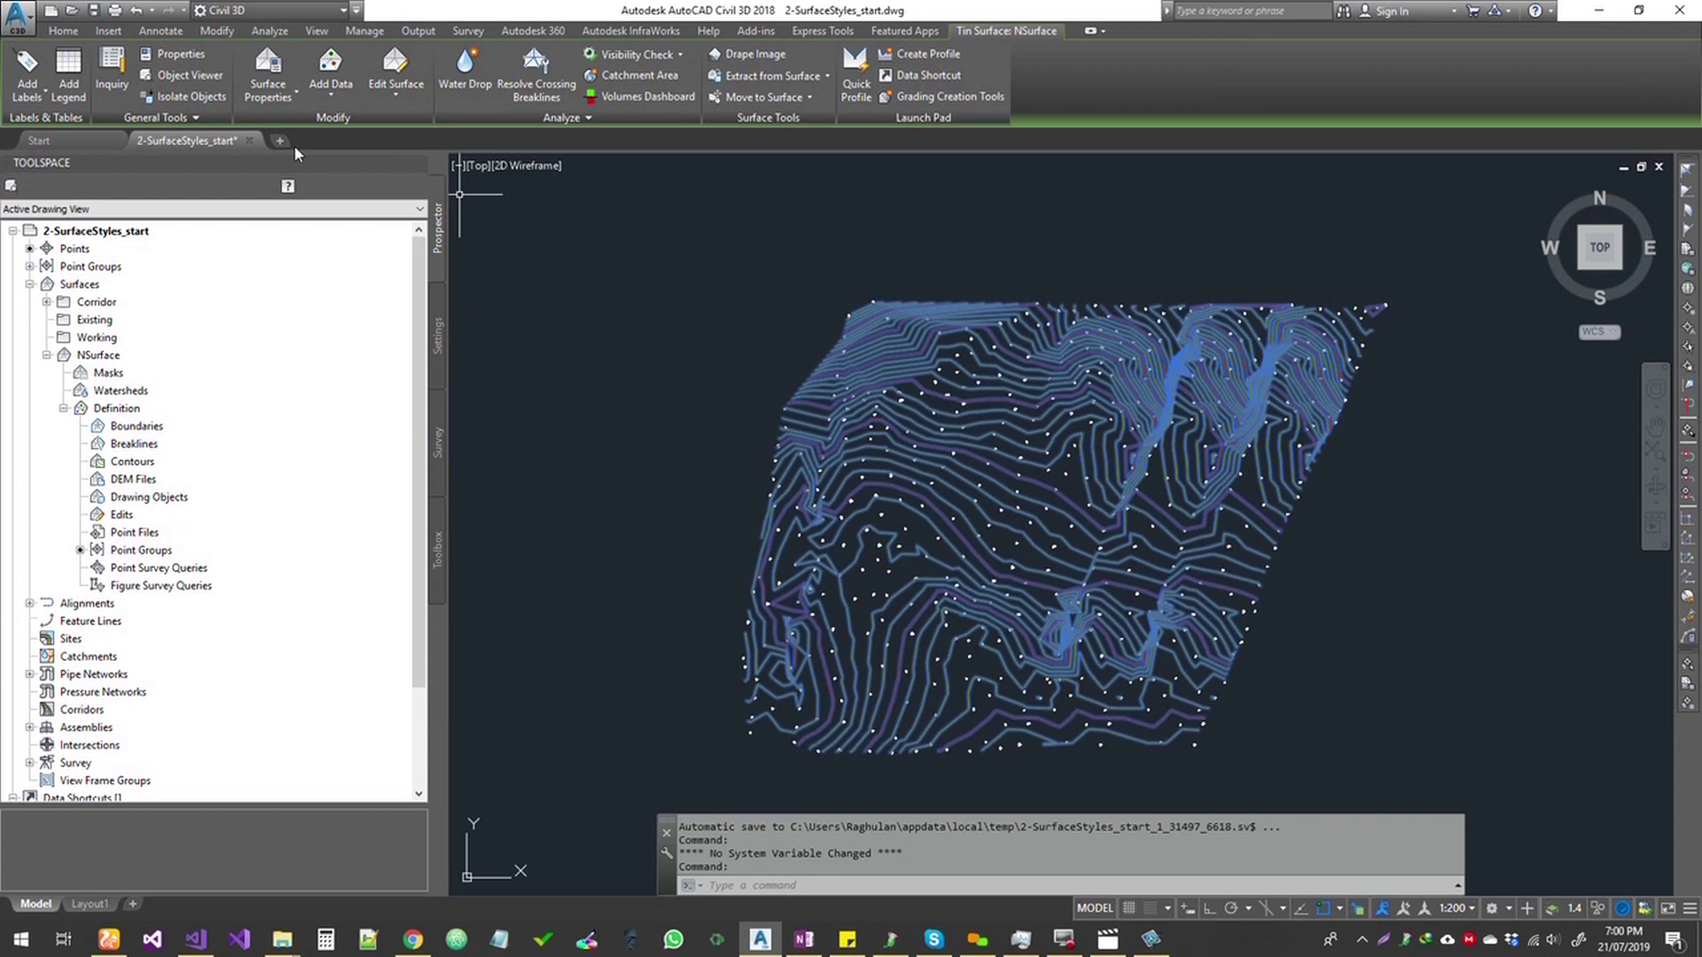
# - Change NSurface's surface style to ANZ_Analysis - Elevation (2D) and apply it
pyautogui.click(268, 64)
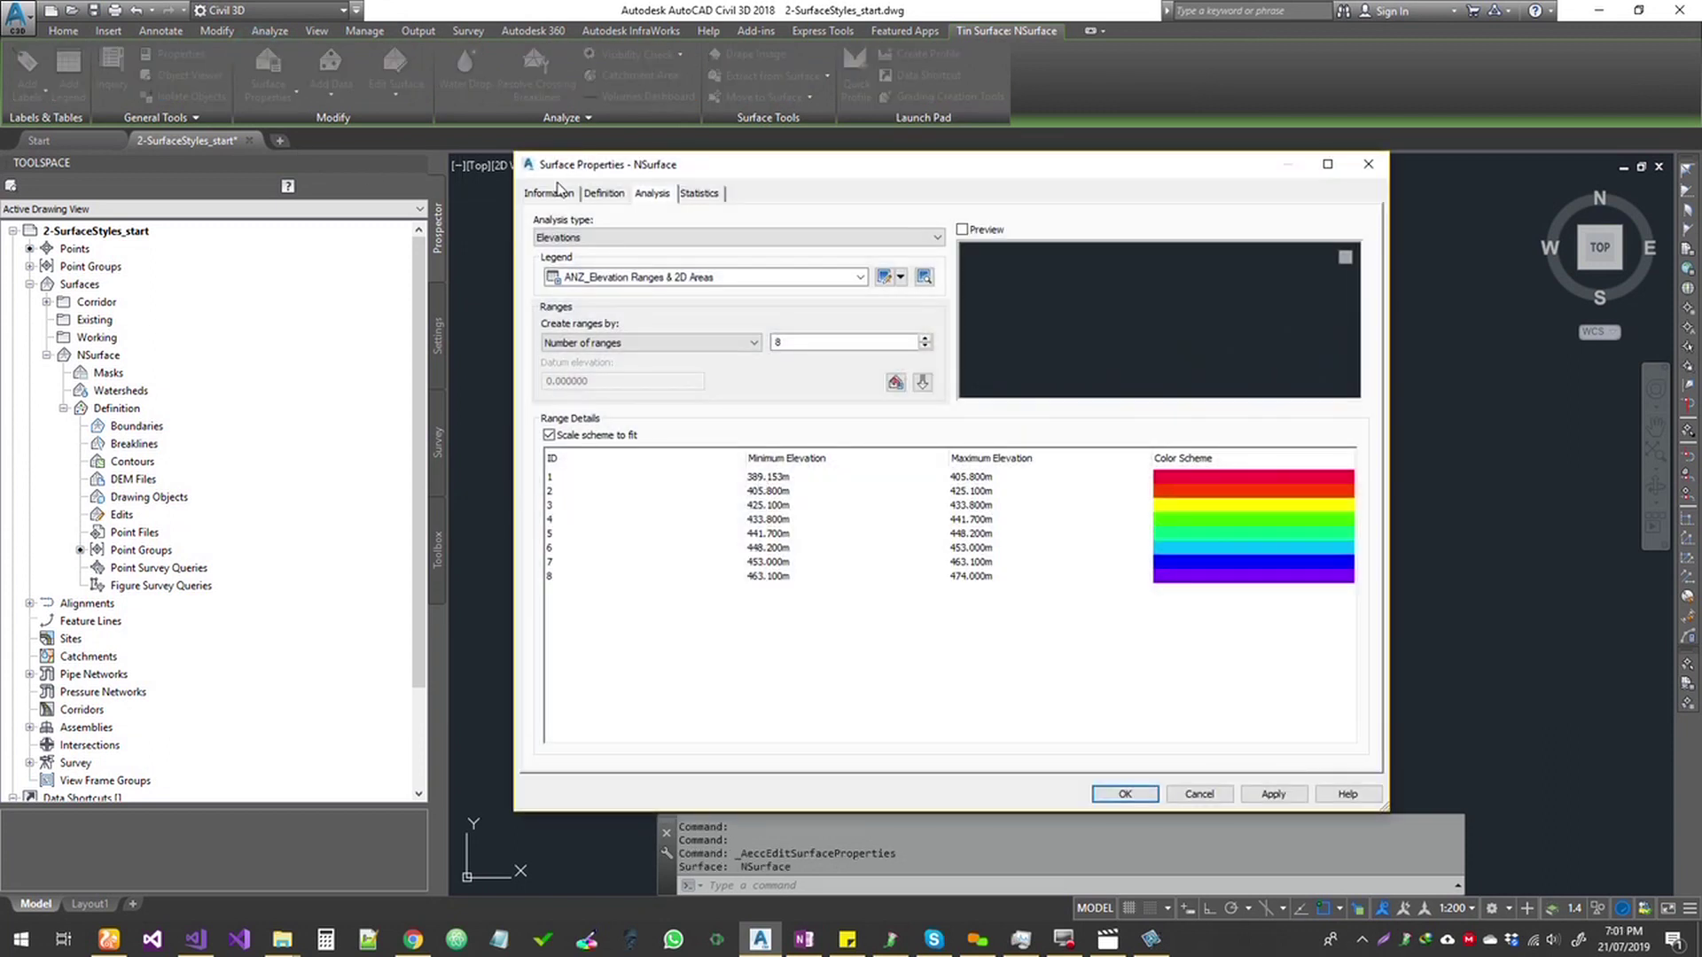
pyautogui.click(550, 193)
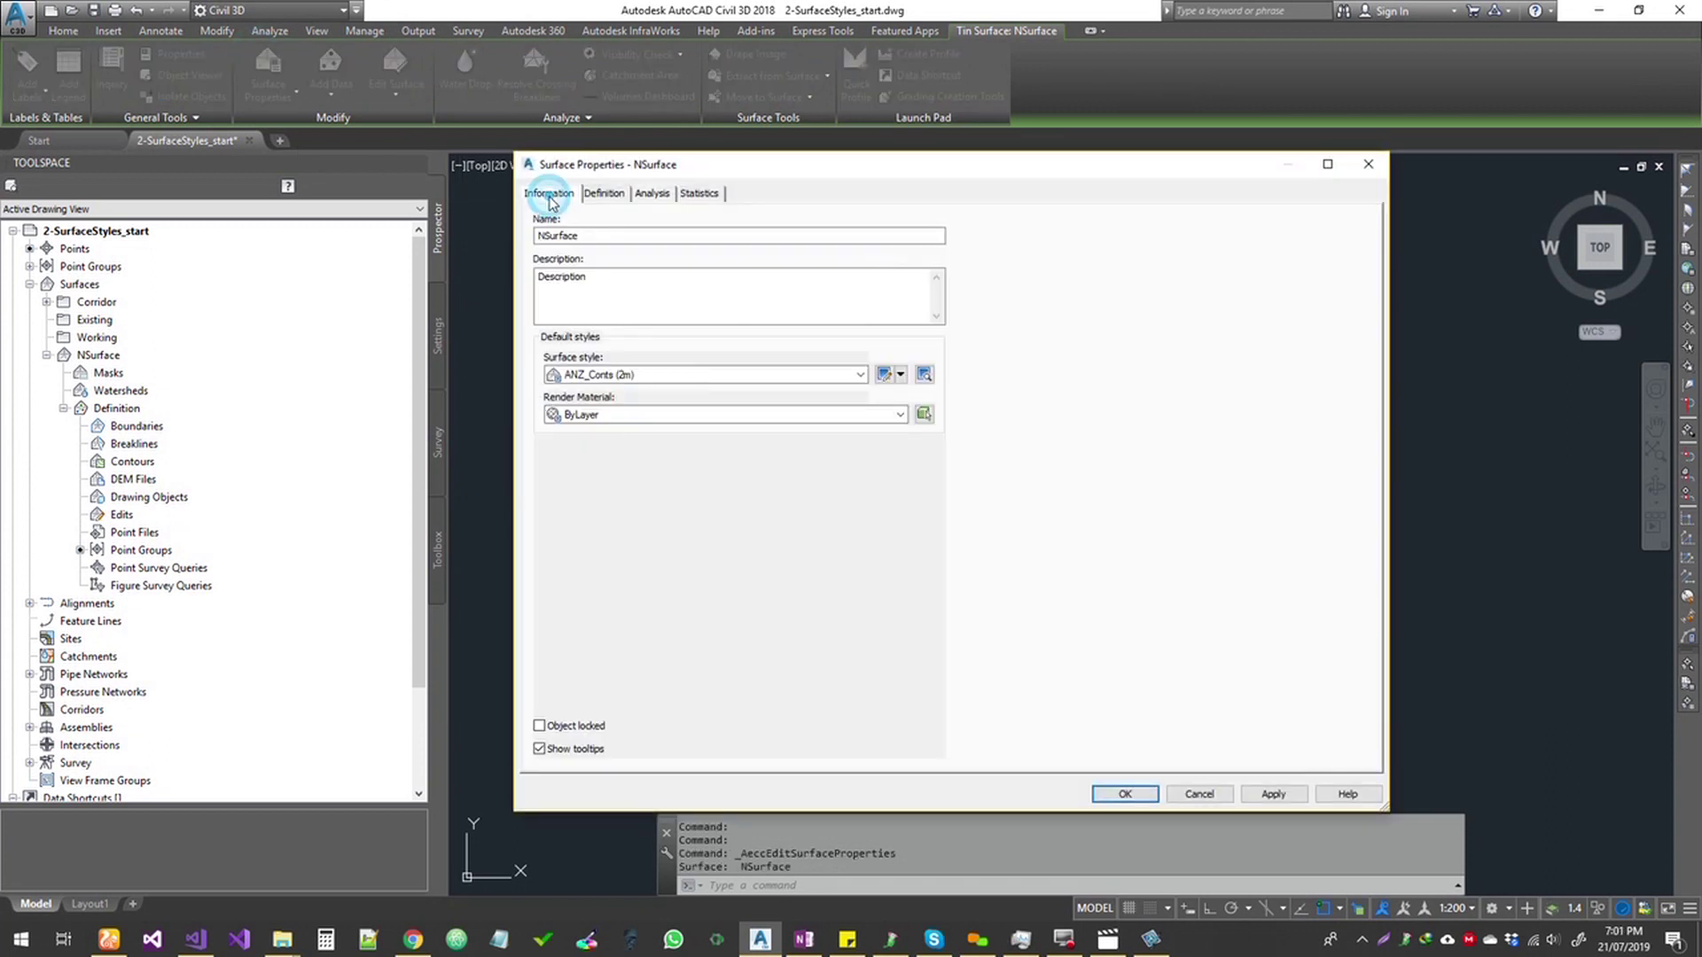
pyautogui.click(628, 380)
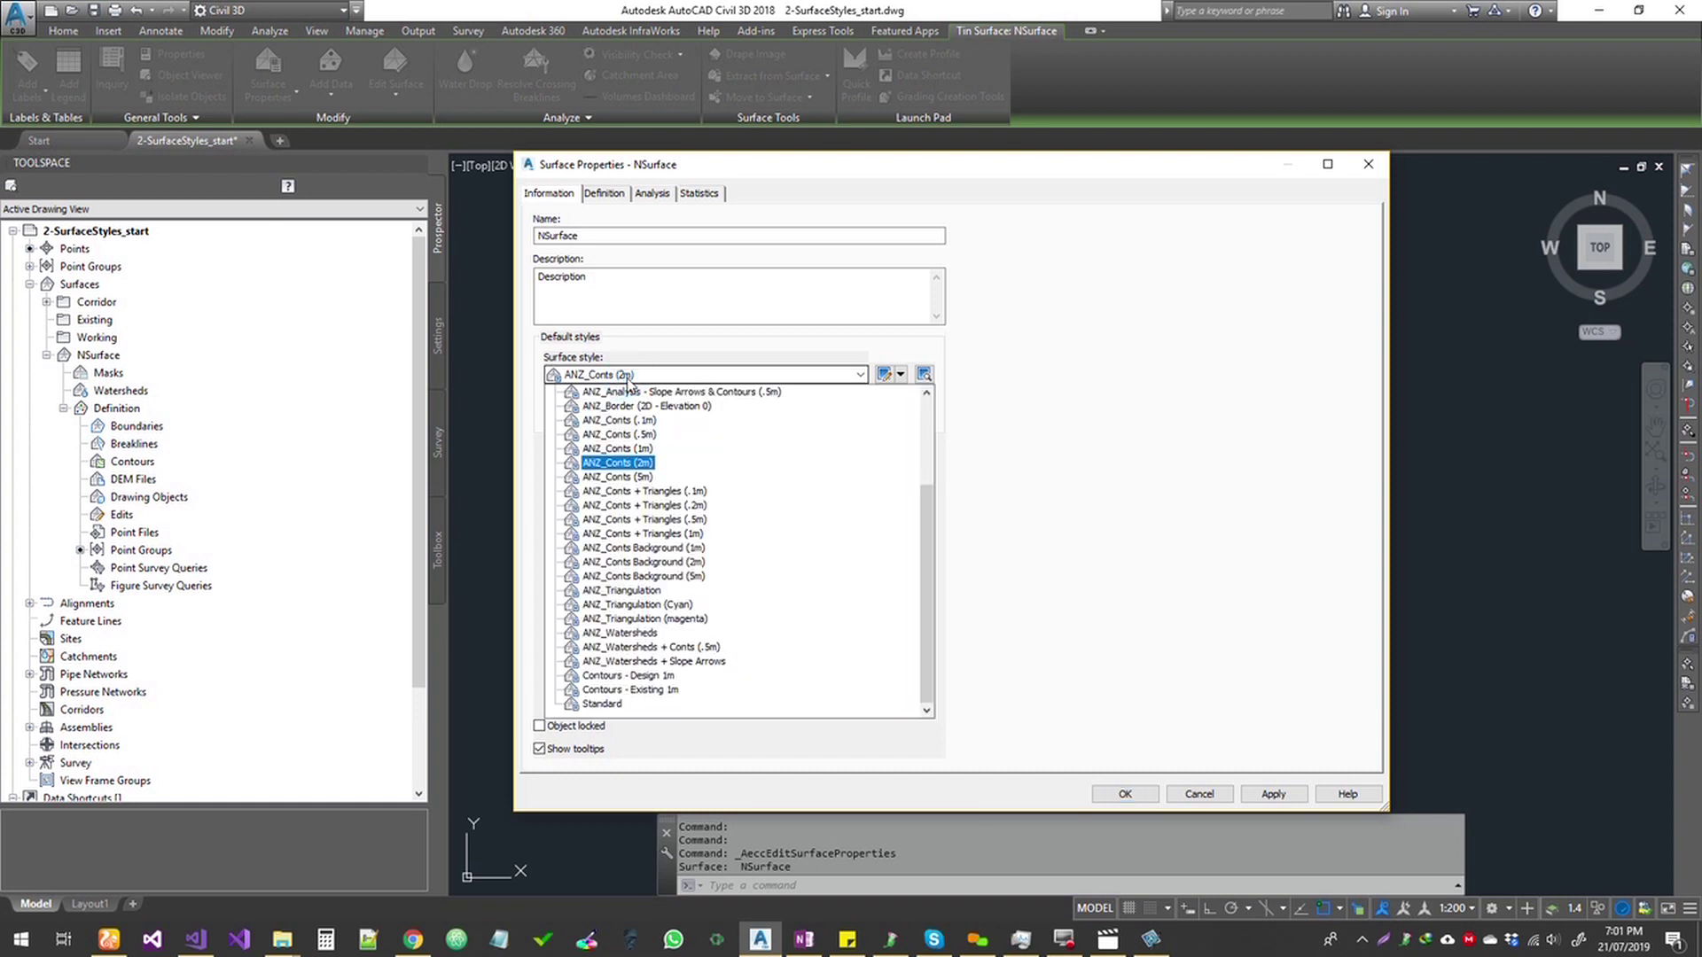
pyautogui.click(620, 632)
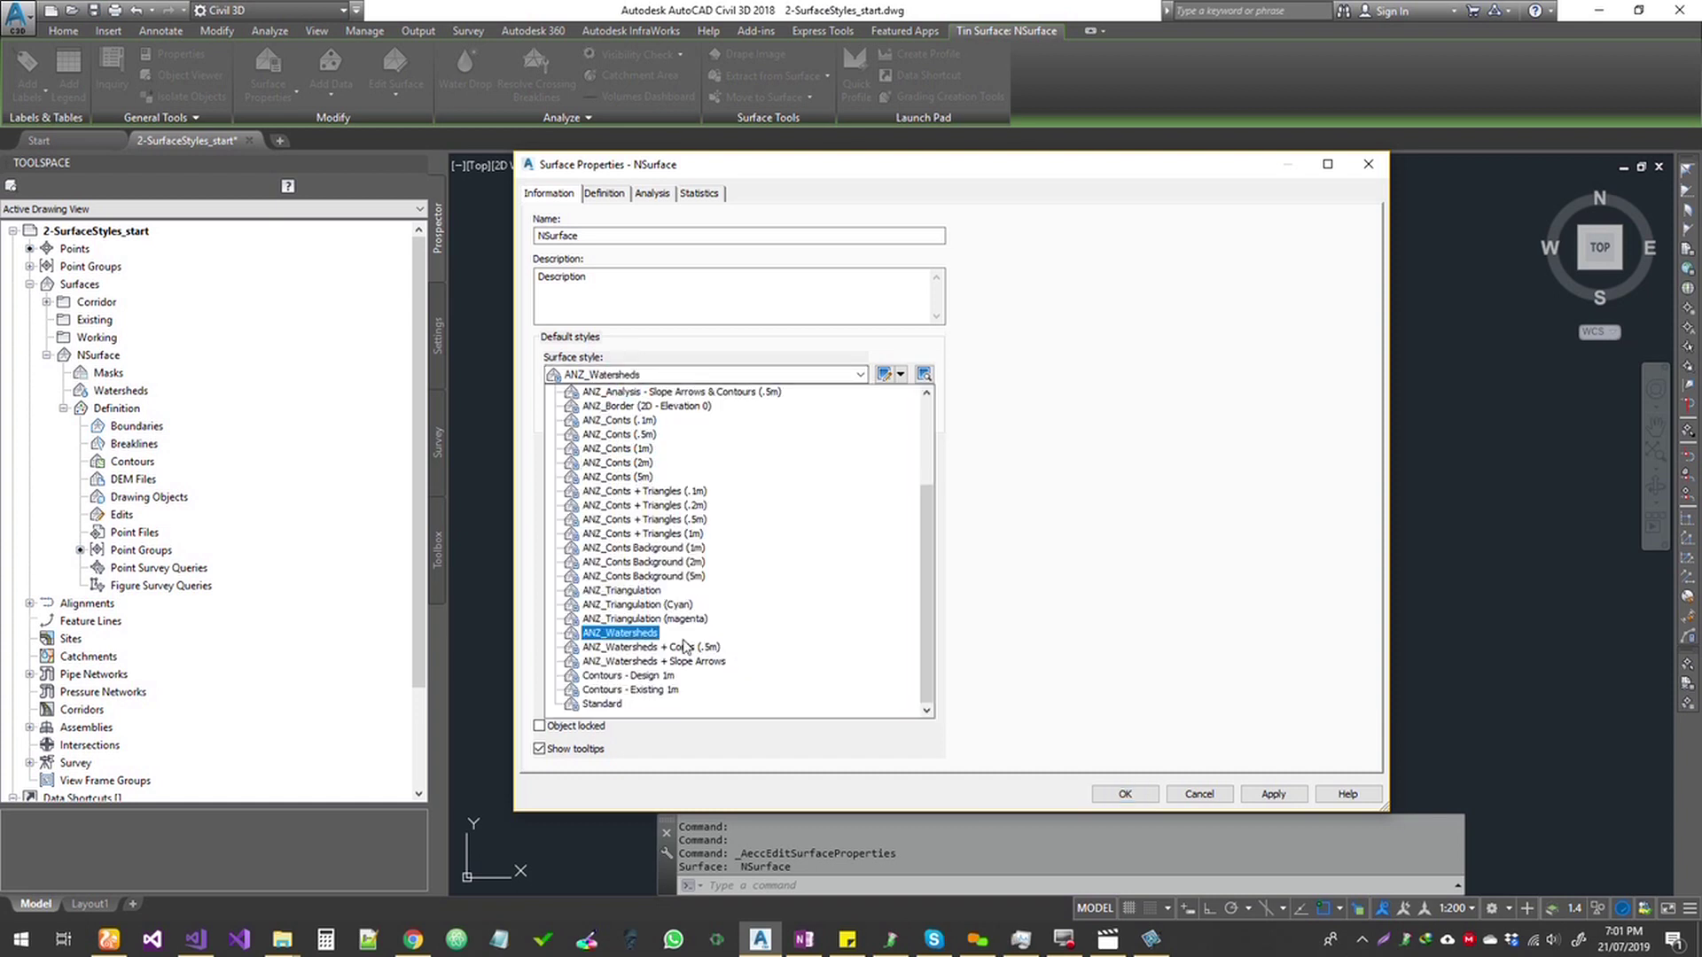
pyautogui.scroll(3, 674, 576)
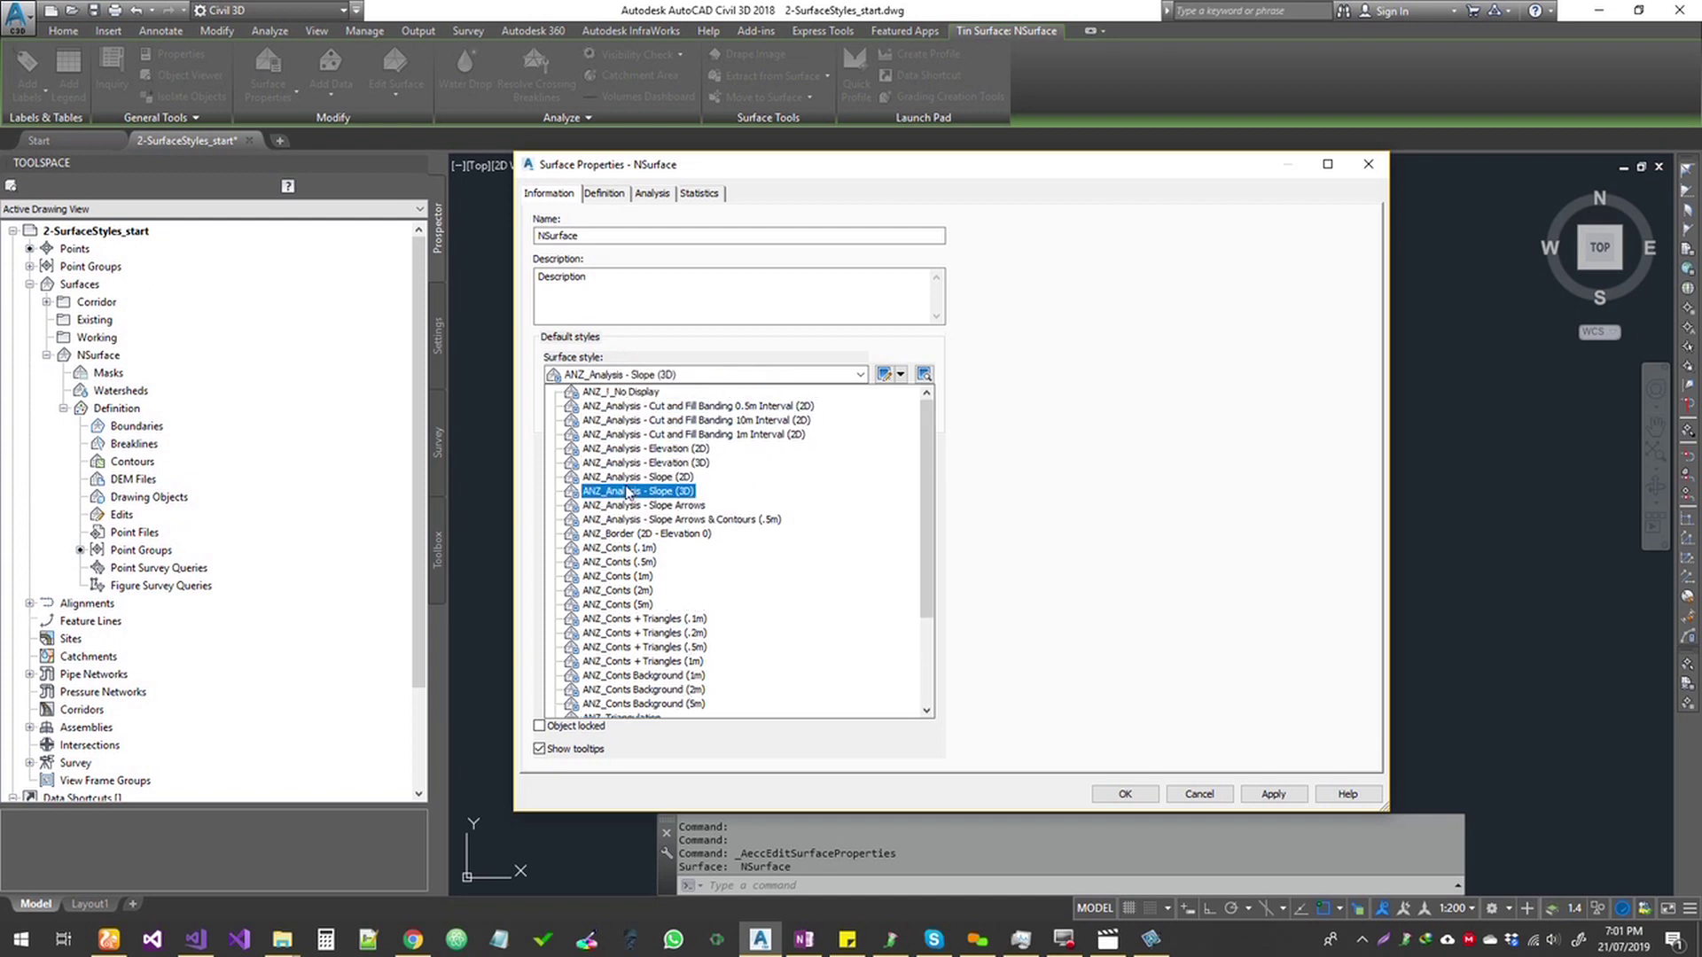
pyautogui.click(691, 452)
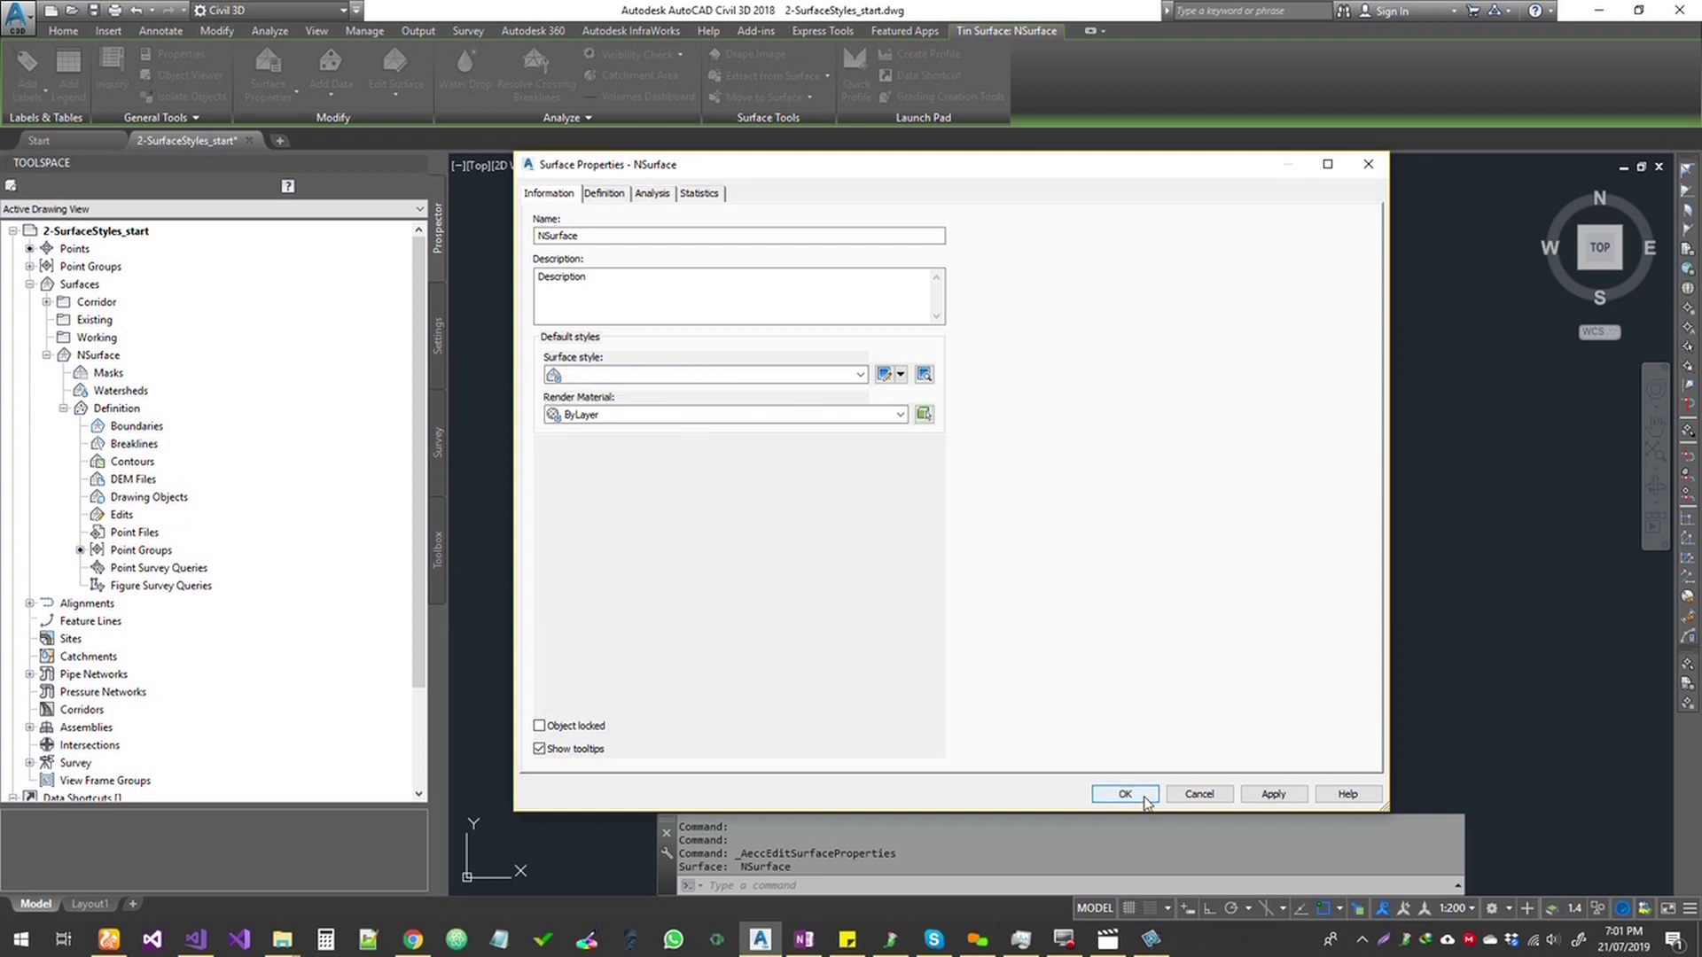
pyautogui.click(1142, 795)
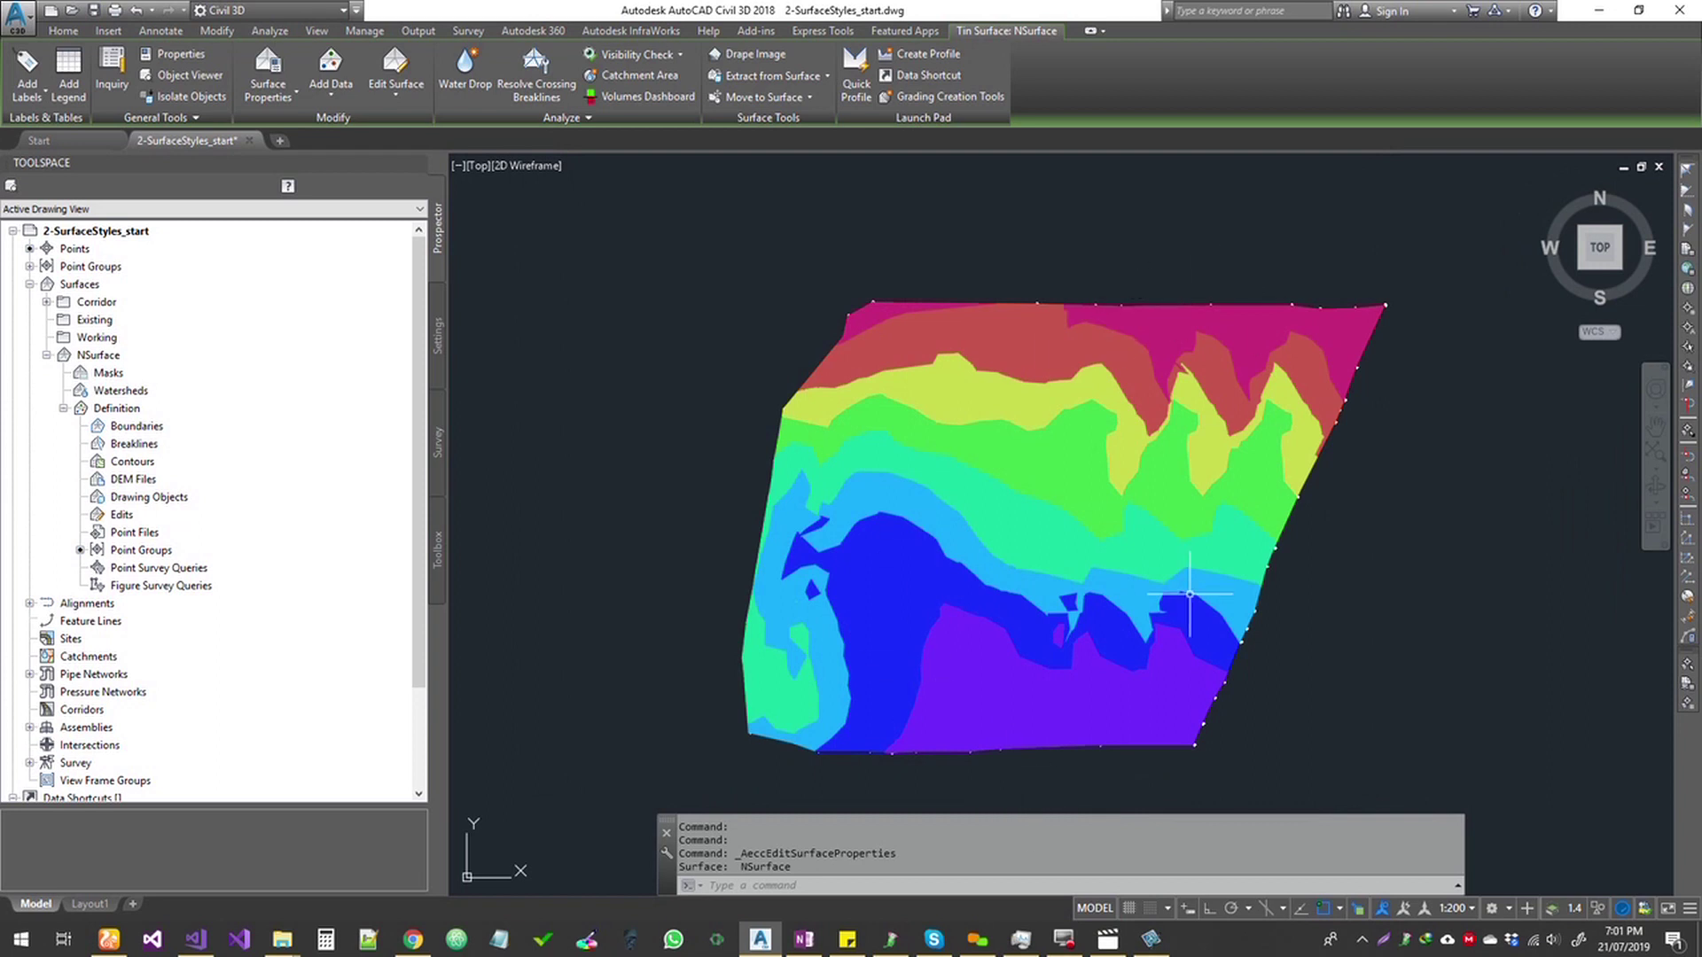
pyautogui.moveTo(1200, 385)
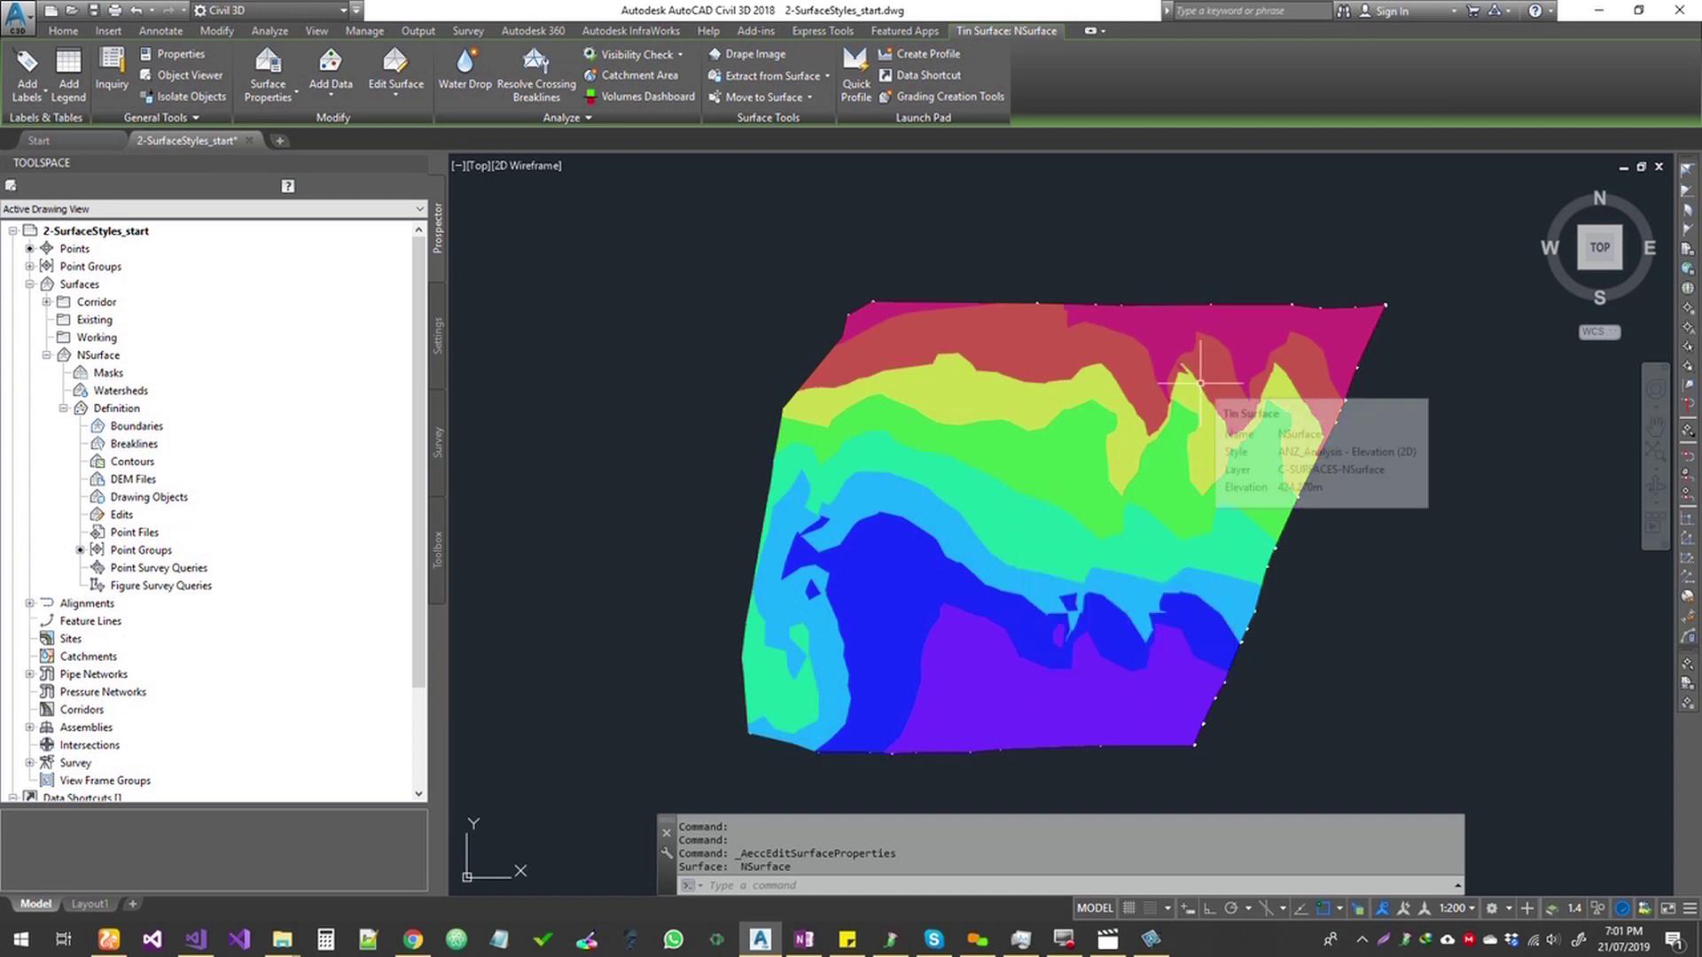
pyautogui.click(265, 64)
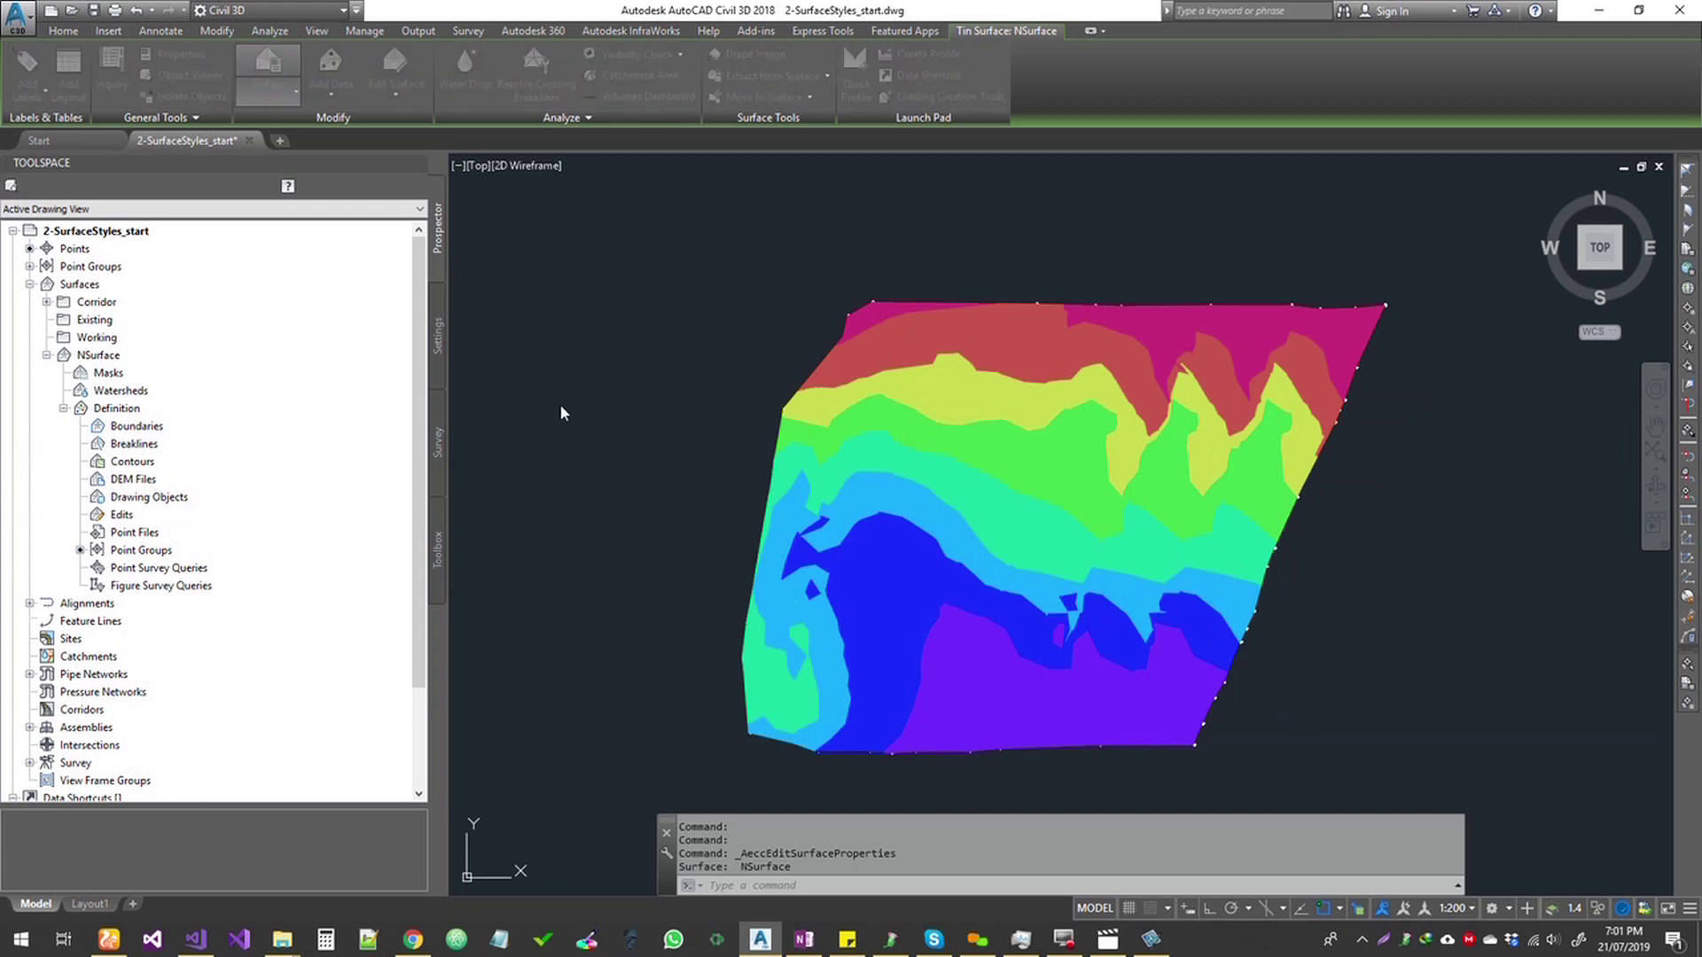
pyautogui.click(656, 375)
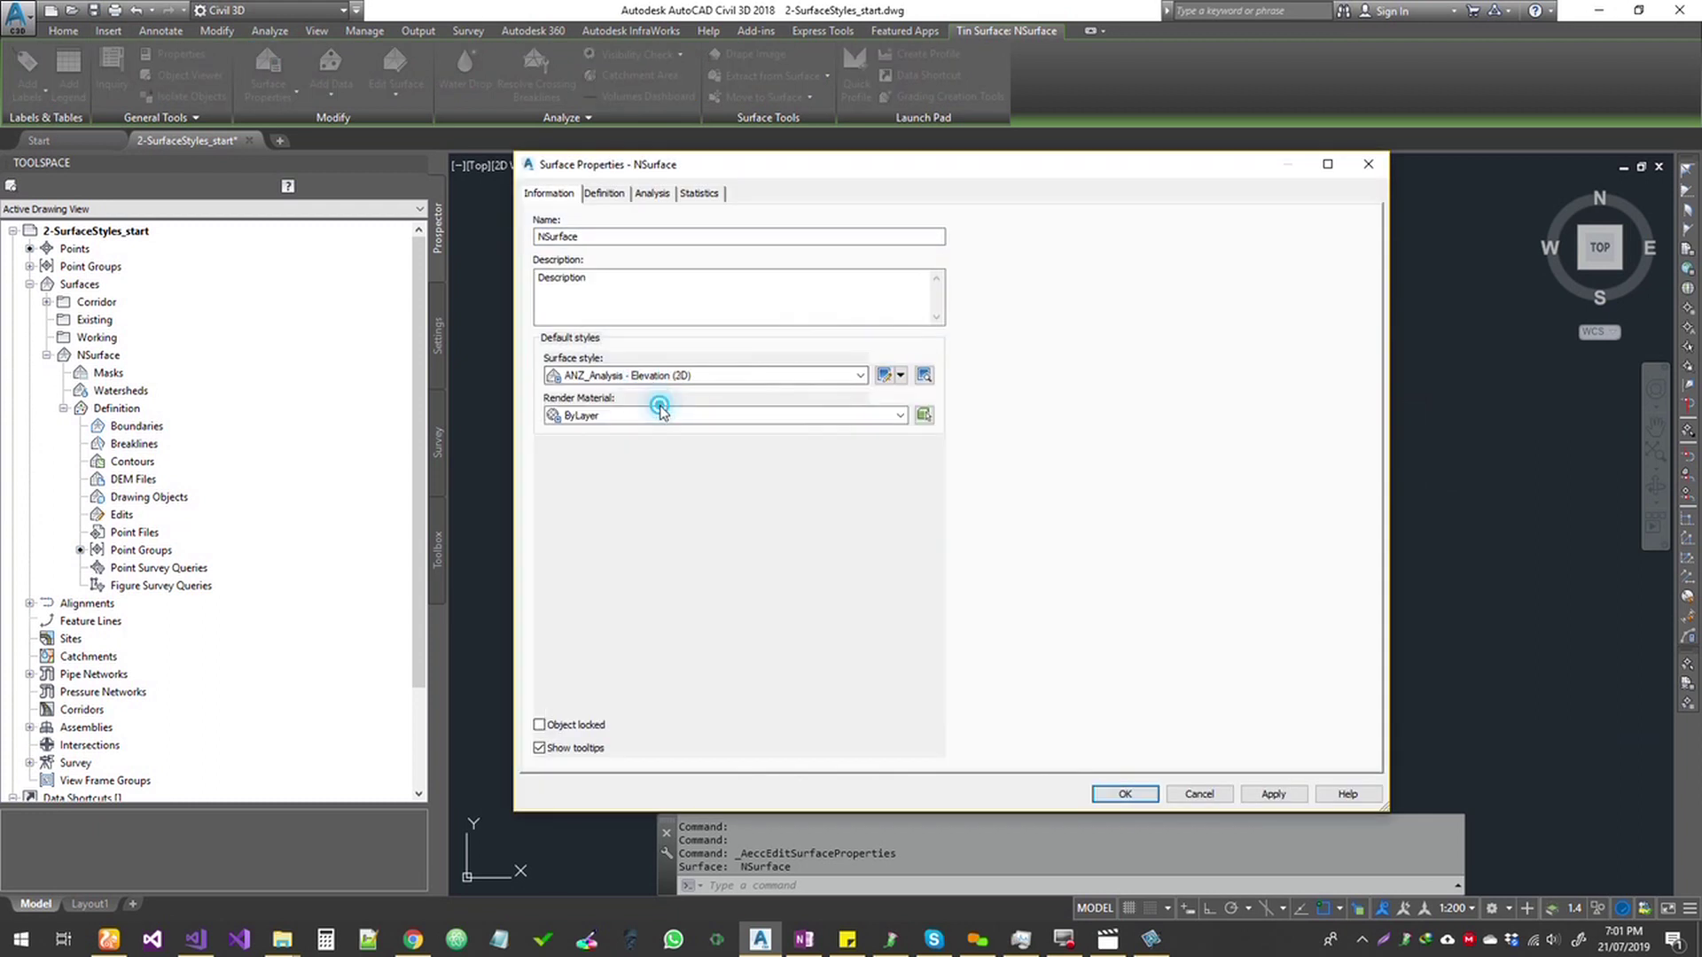
pyautogui.click(1125, 793)
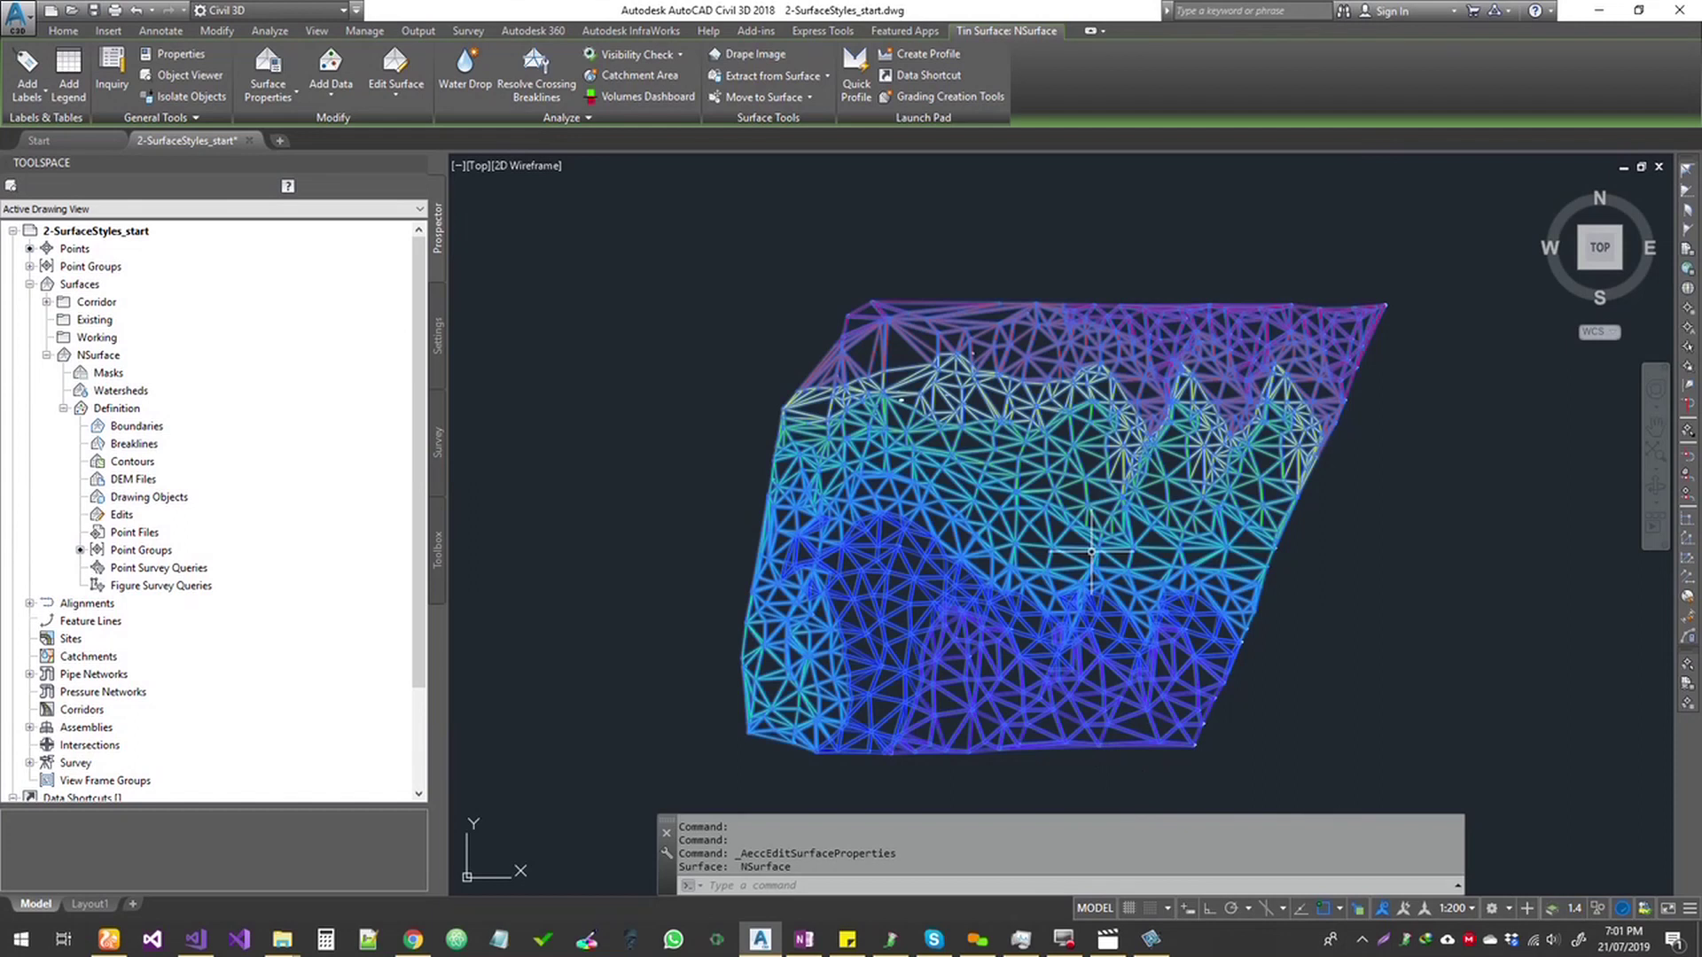
pyautogui.rightClick(1028, 455)
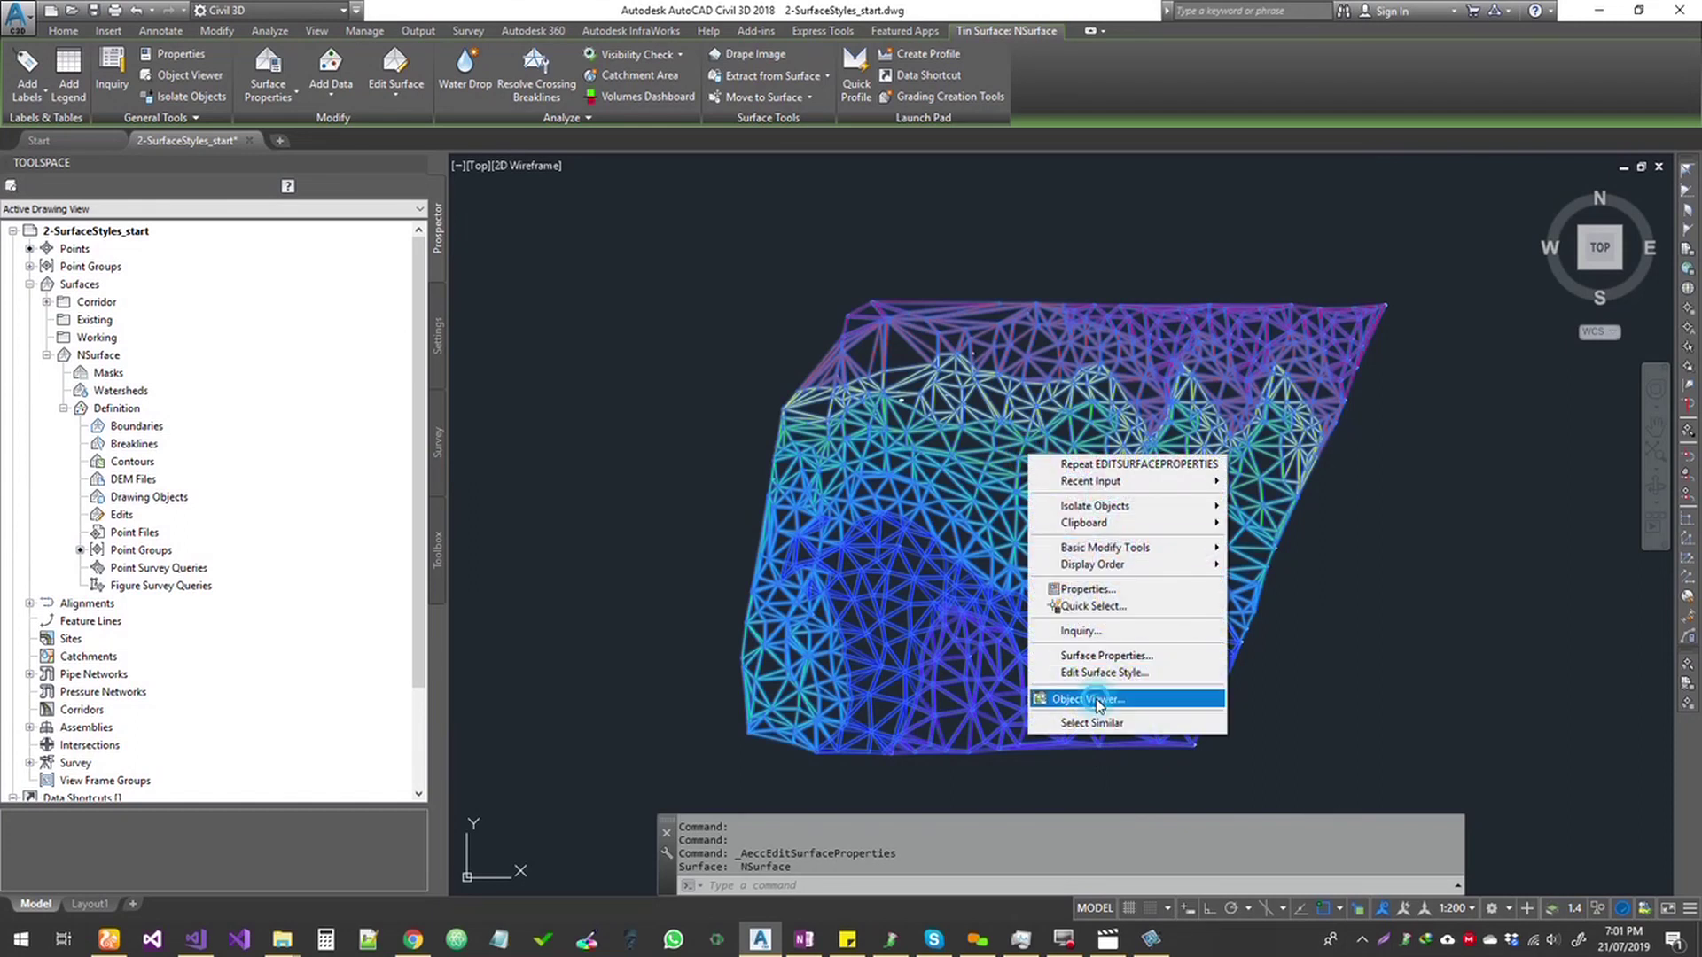
pyautogui.click(1090, 698)
pyautogui.moveTo(1045, 665); pyautogui.dragTo(871, 589)
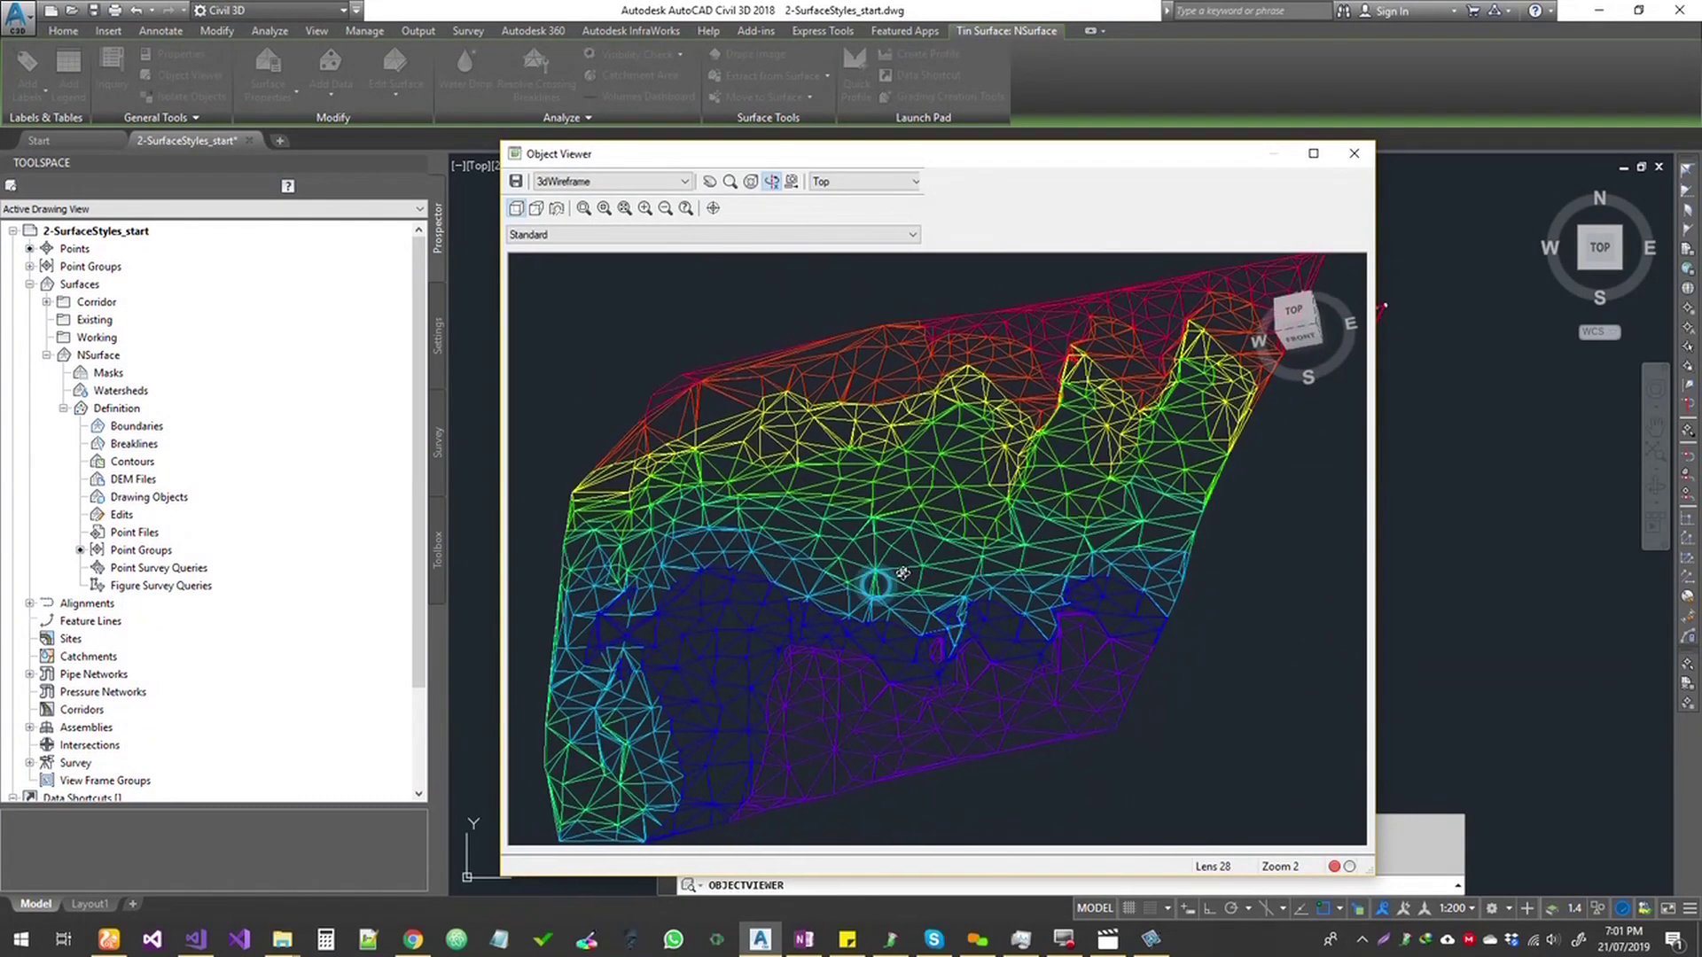
pyautogui.click(590, 188)
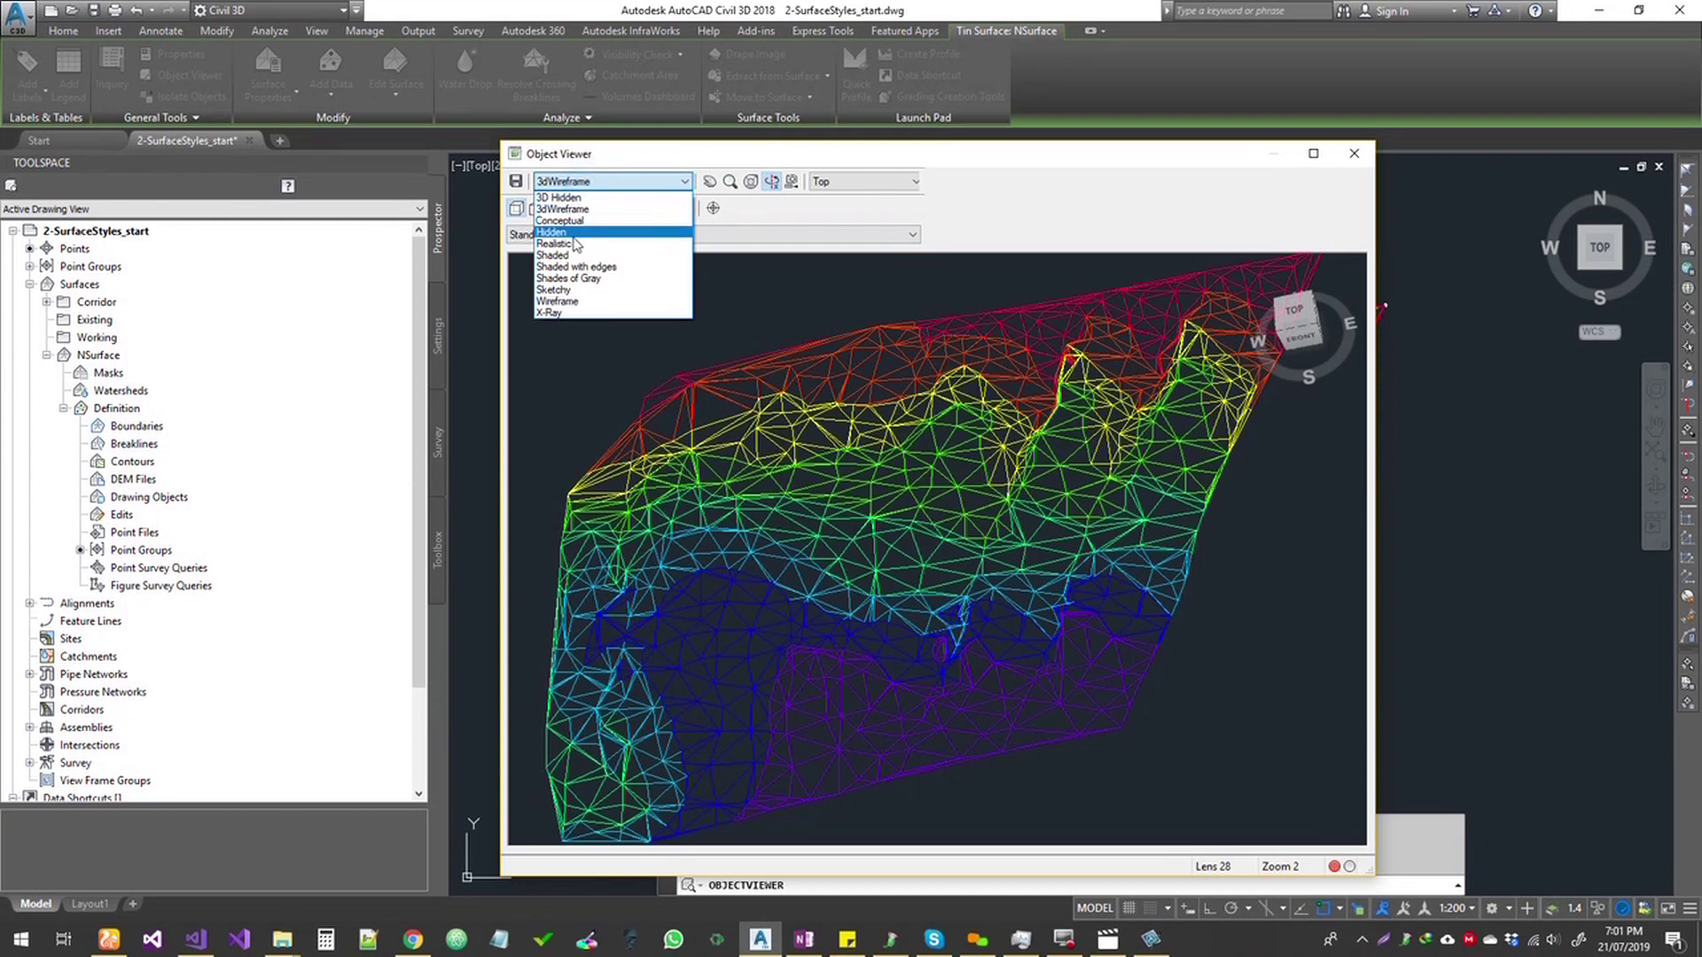
pyautogui.click(572, 243)
pyautogui.moveTo(712, 412)
pyautogui.mouseDown()
pyautogui.moveTo(1038, 536)
pyautogui.moveTo(1012, 609)
pyautogui.moveTo(929, 656)
pyautogui.moveTo(1038, 640)
pyautogui.mouseUp()
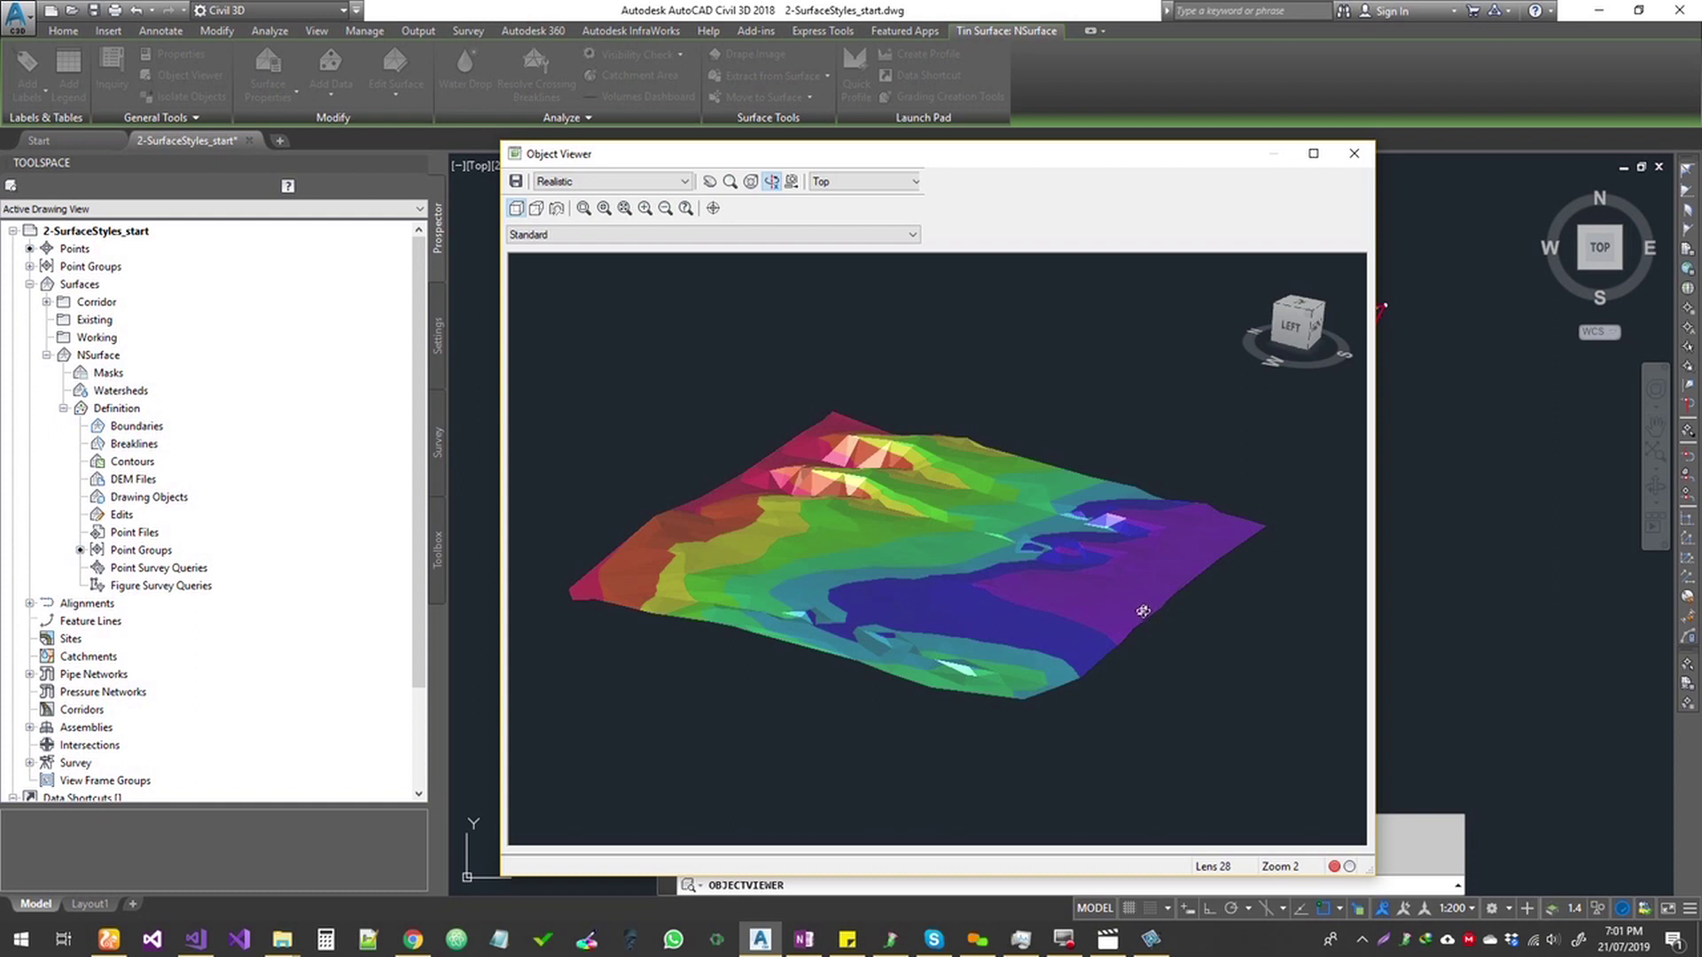
pyautogui.moveTo(1138, 613); pyautogui.dragTo(1008, 638)
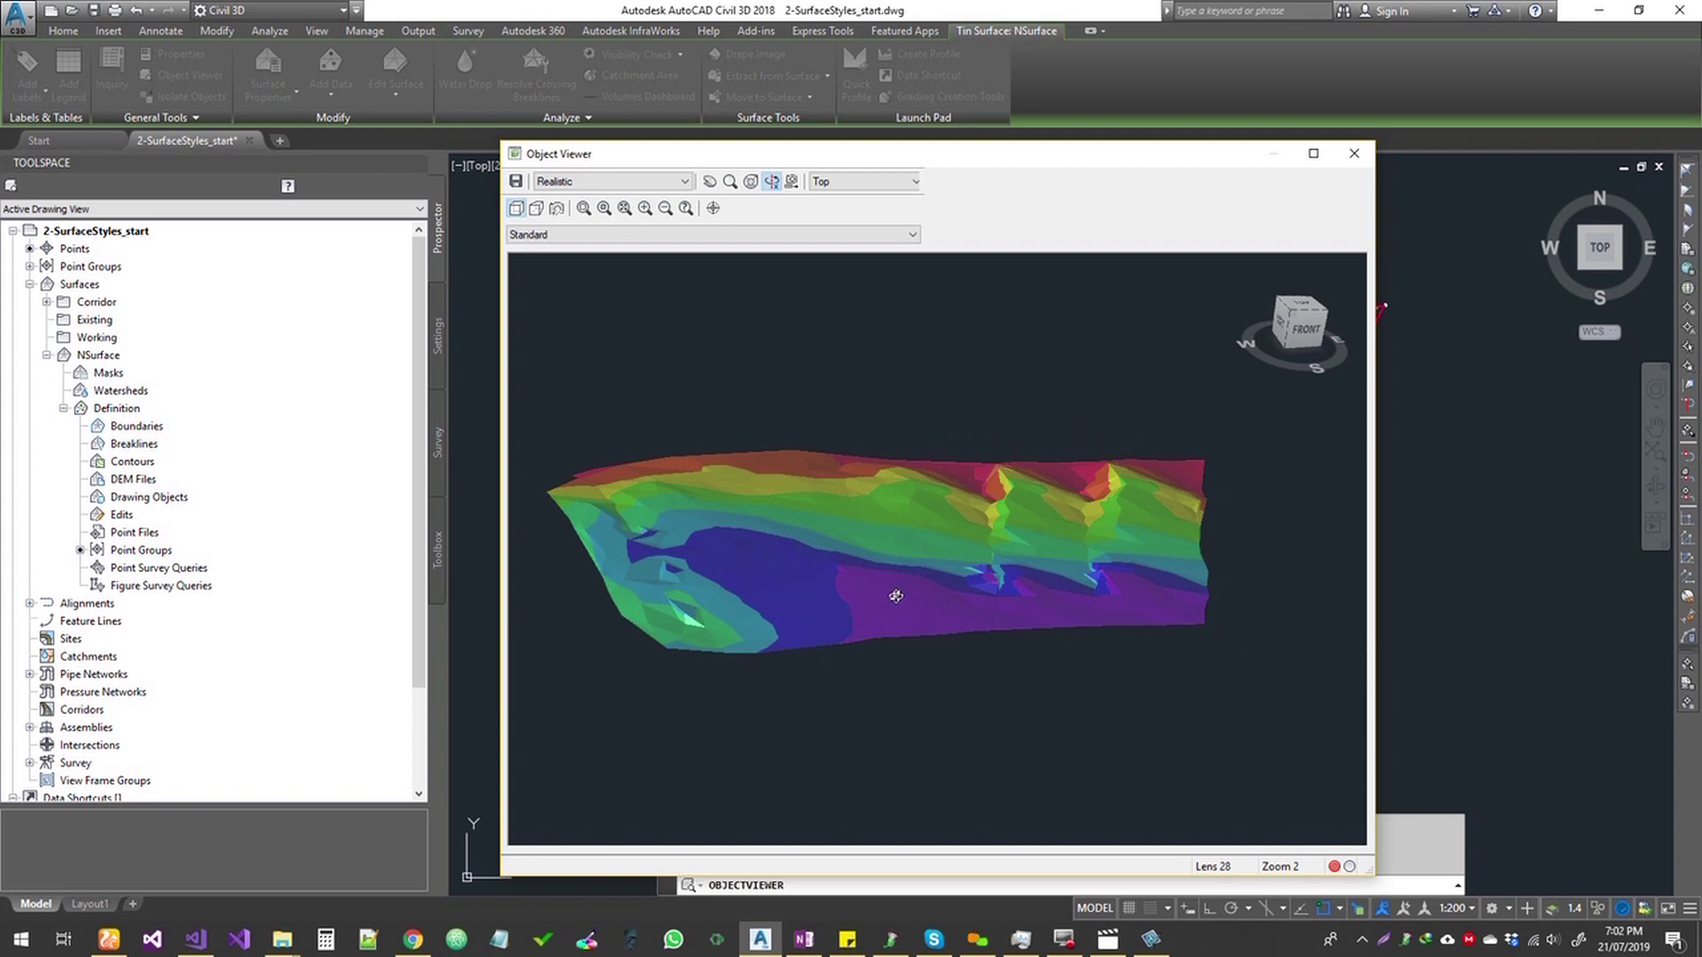
pyautogui.moveTo(896, 596); pyautogui.dragTo(969, 630)
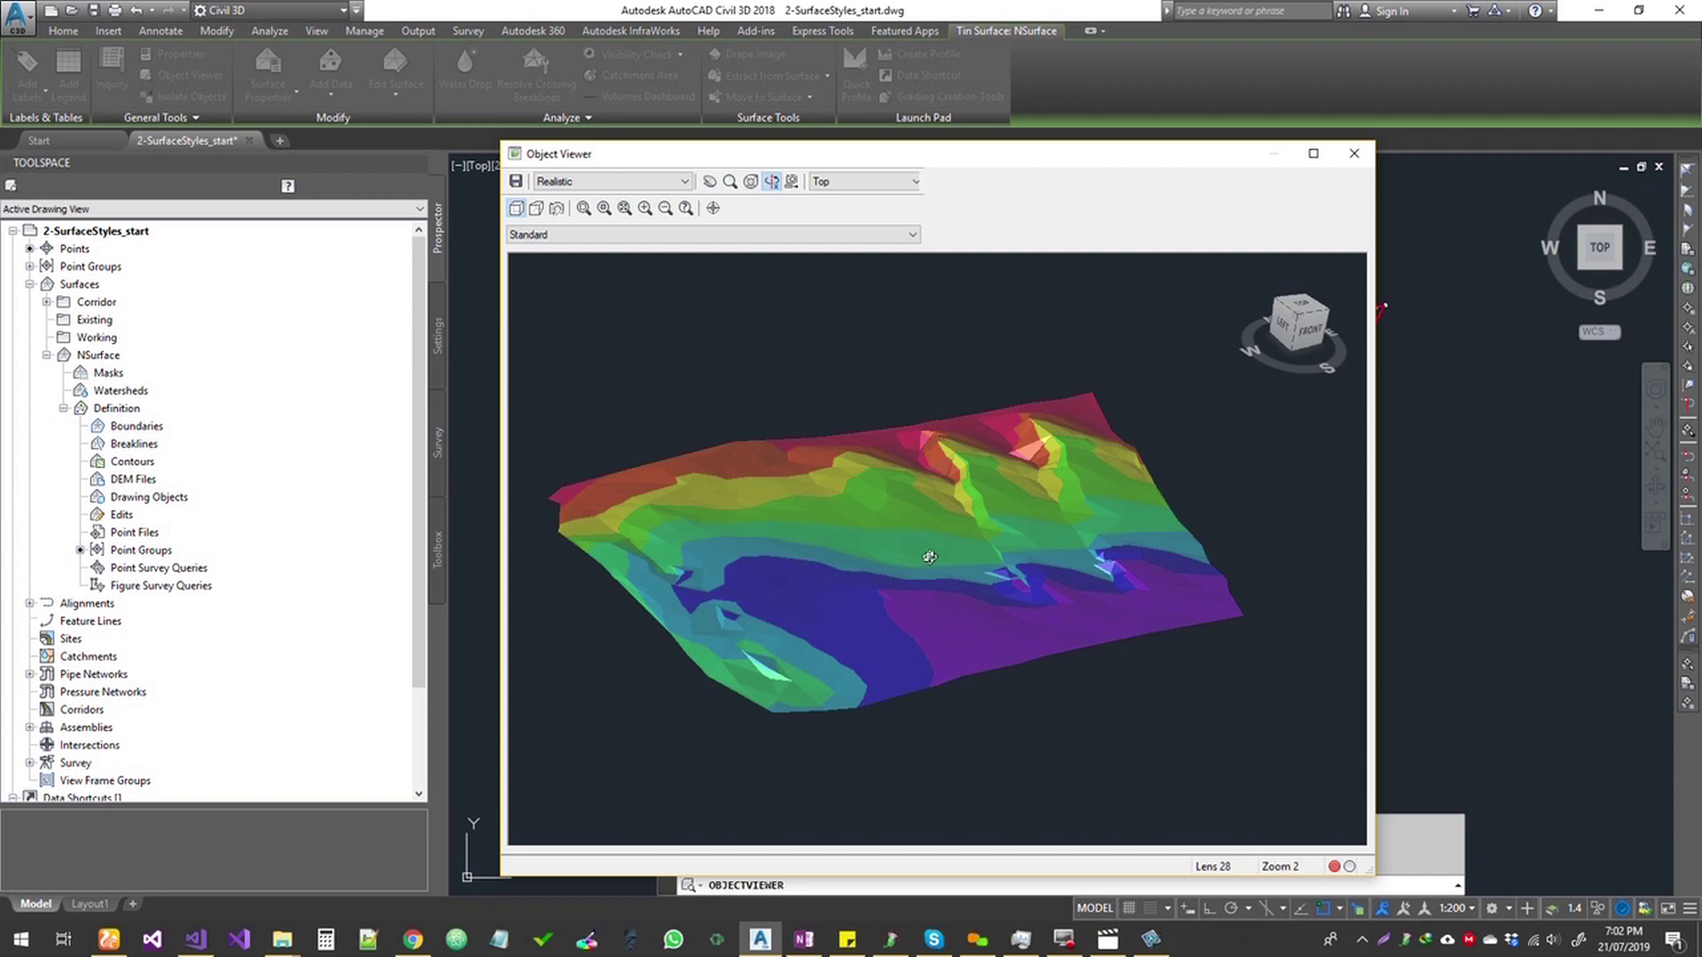
pyautogui.click(1348, 165)
# - Select NSurface and start adding a surface legend table
pyautogui.scroll(-2, 973, 601)
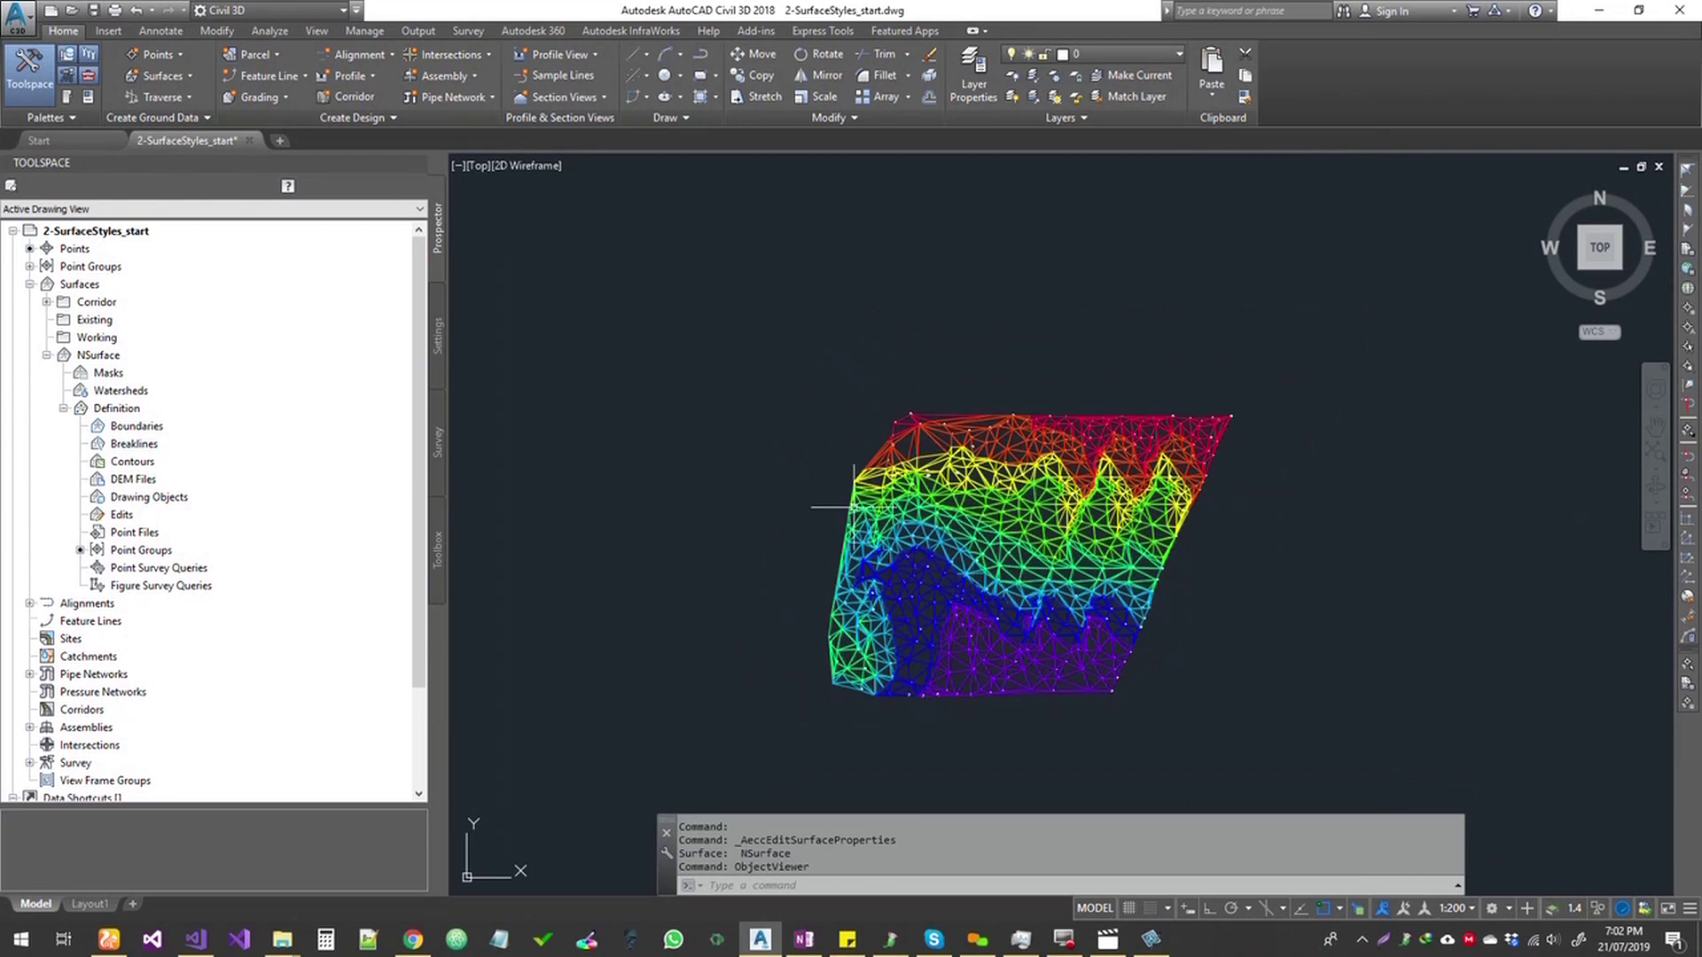
pyautogui.moveTo(1188, 585); pyautogui.dragTo(1093, 552, button='middle')
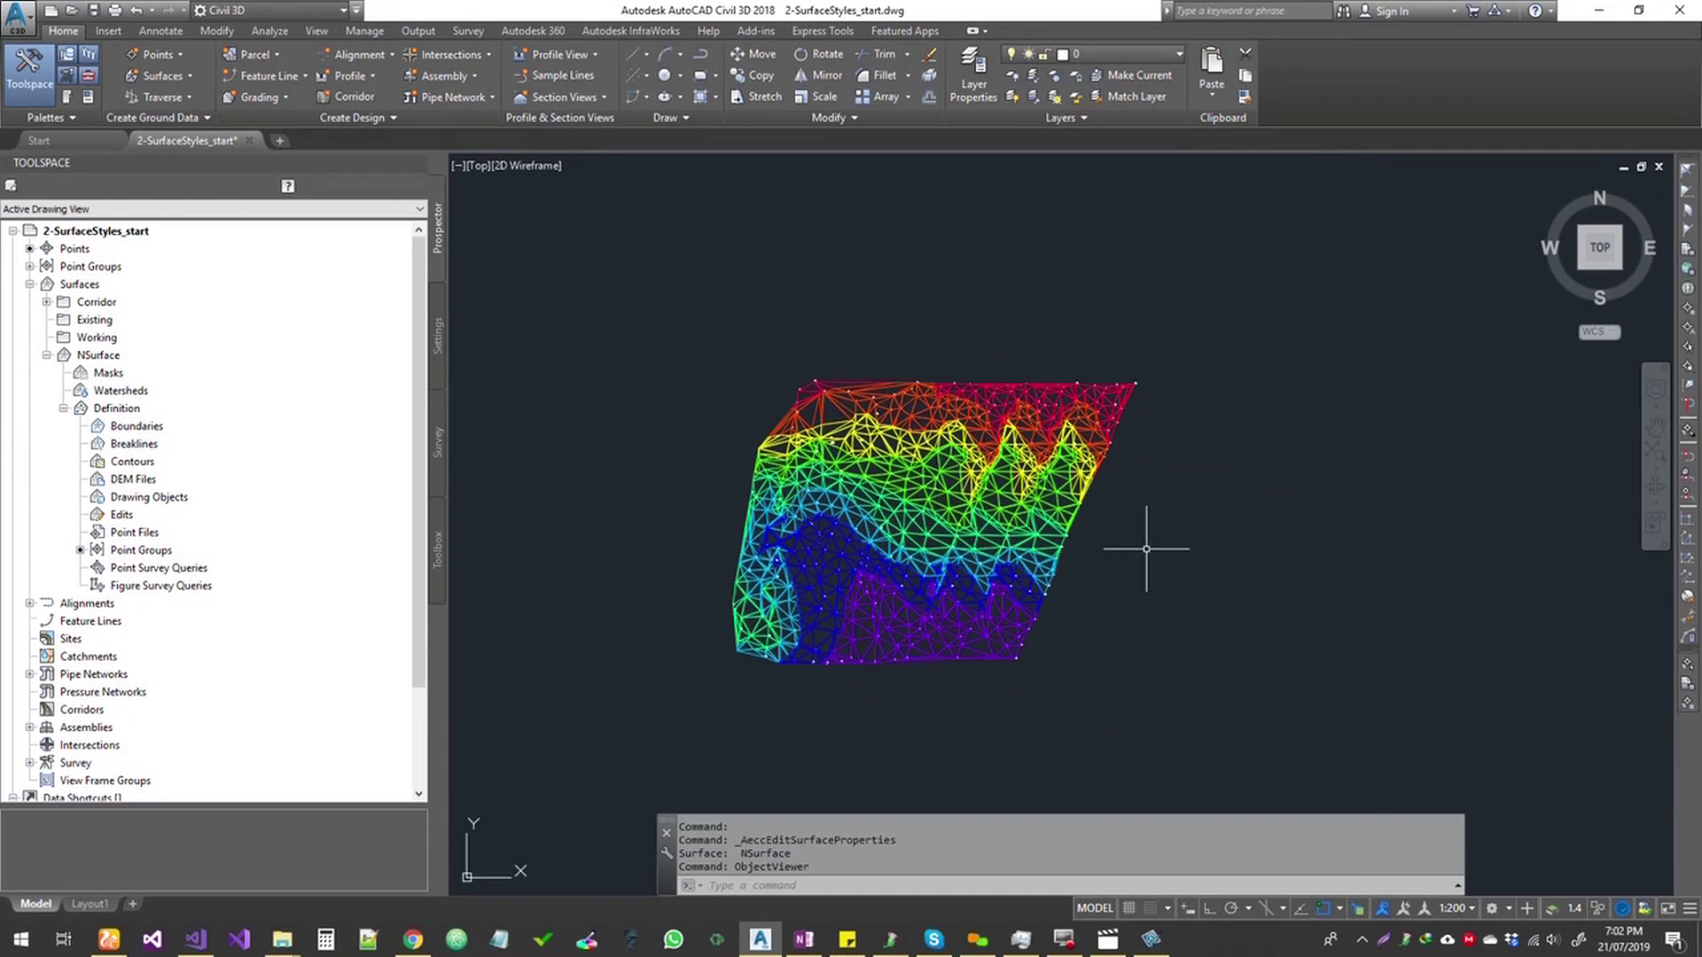
pyautogui.click(876, 387)
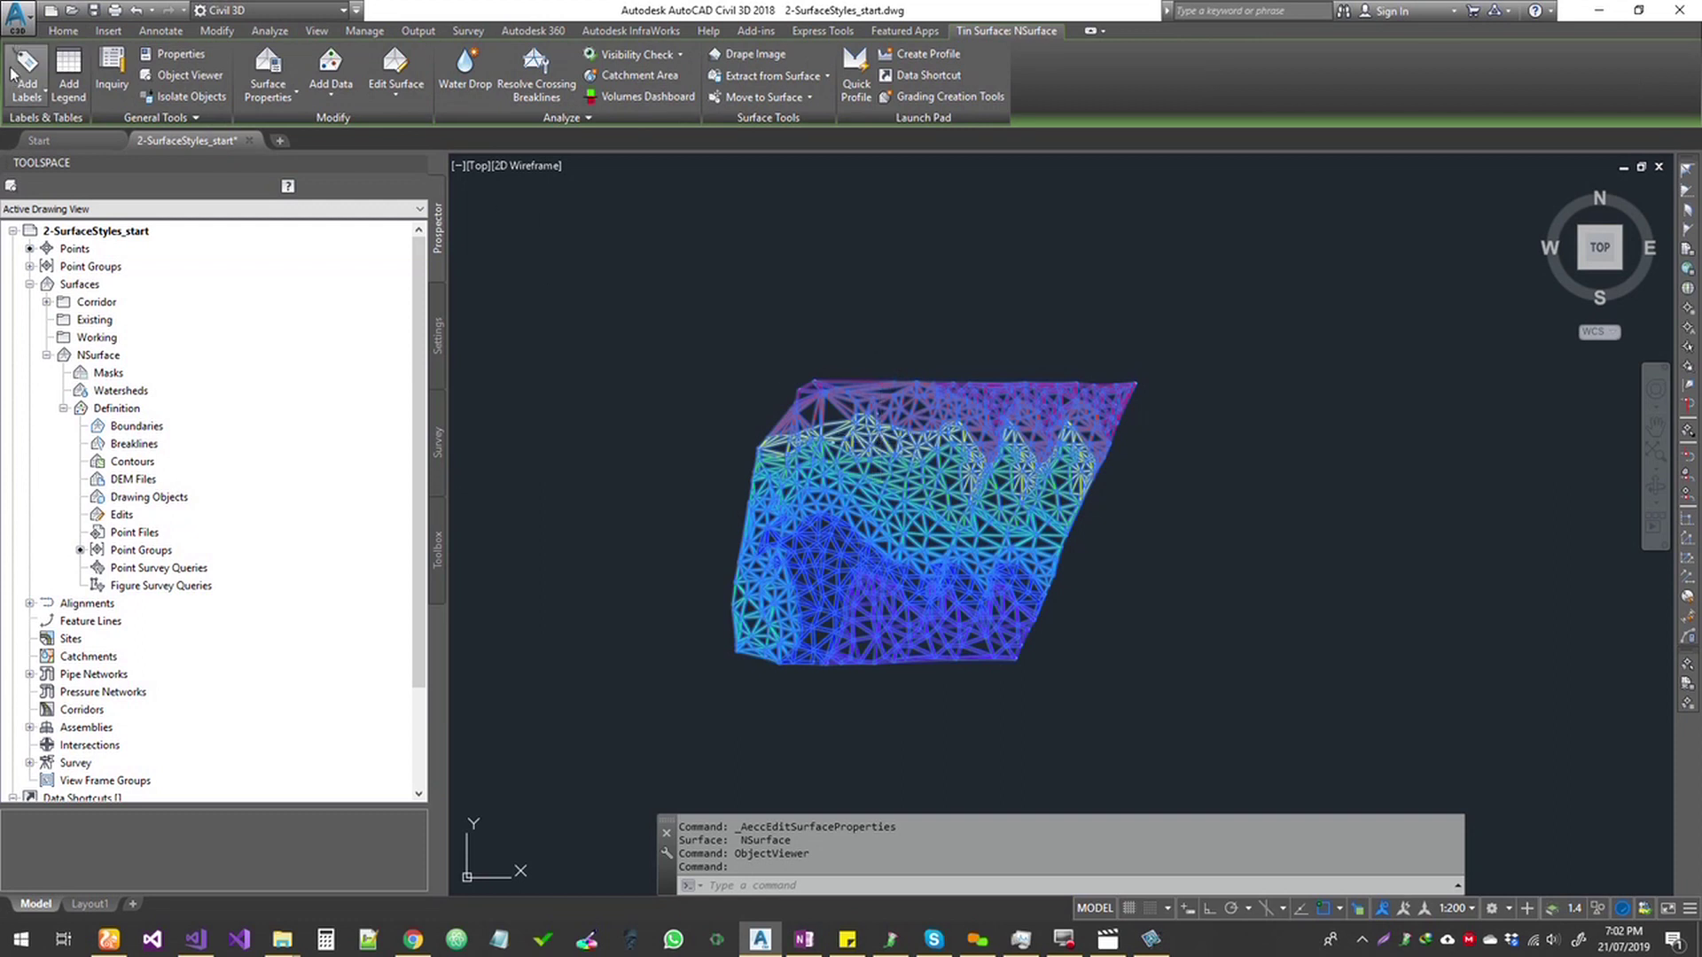
pyautogui.click(23, 97)
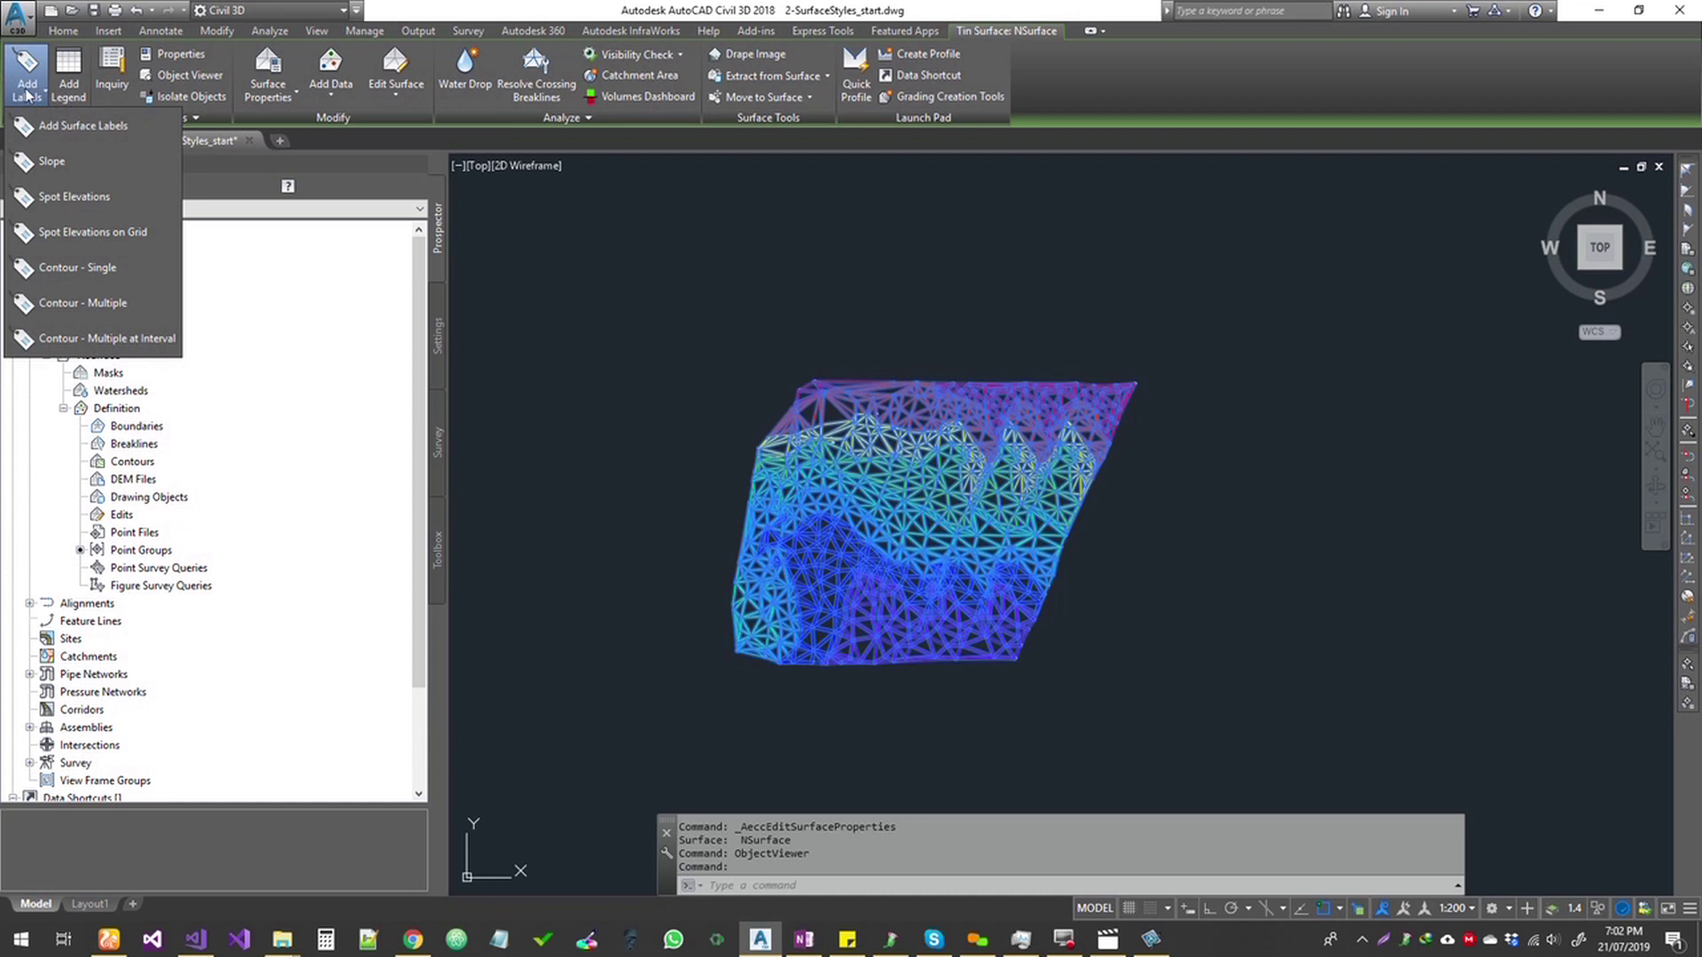
pyautogui.click(26, 93)
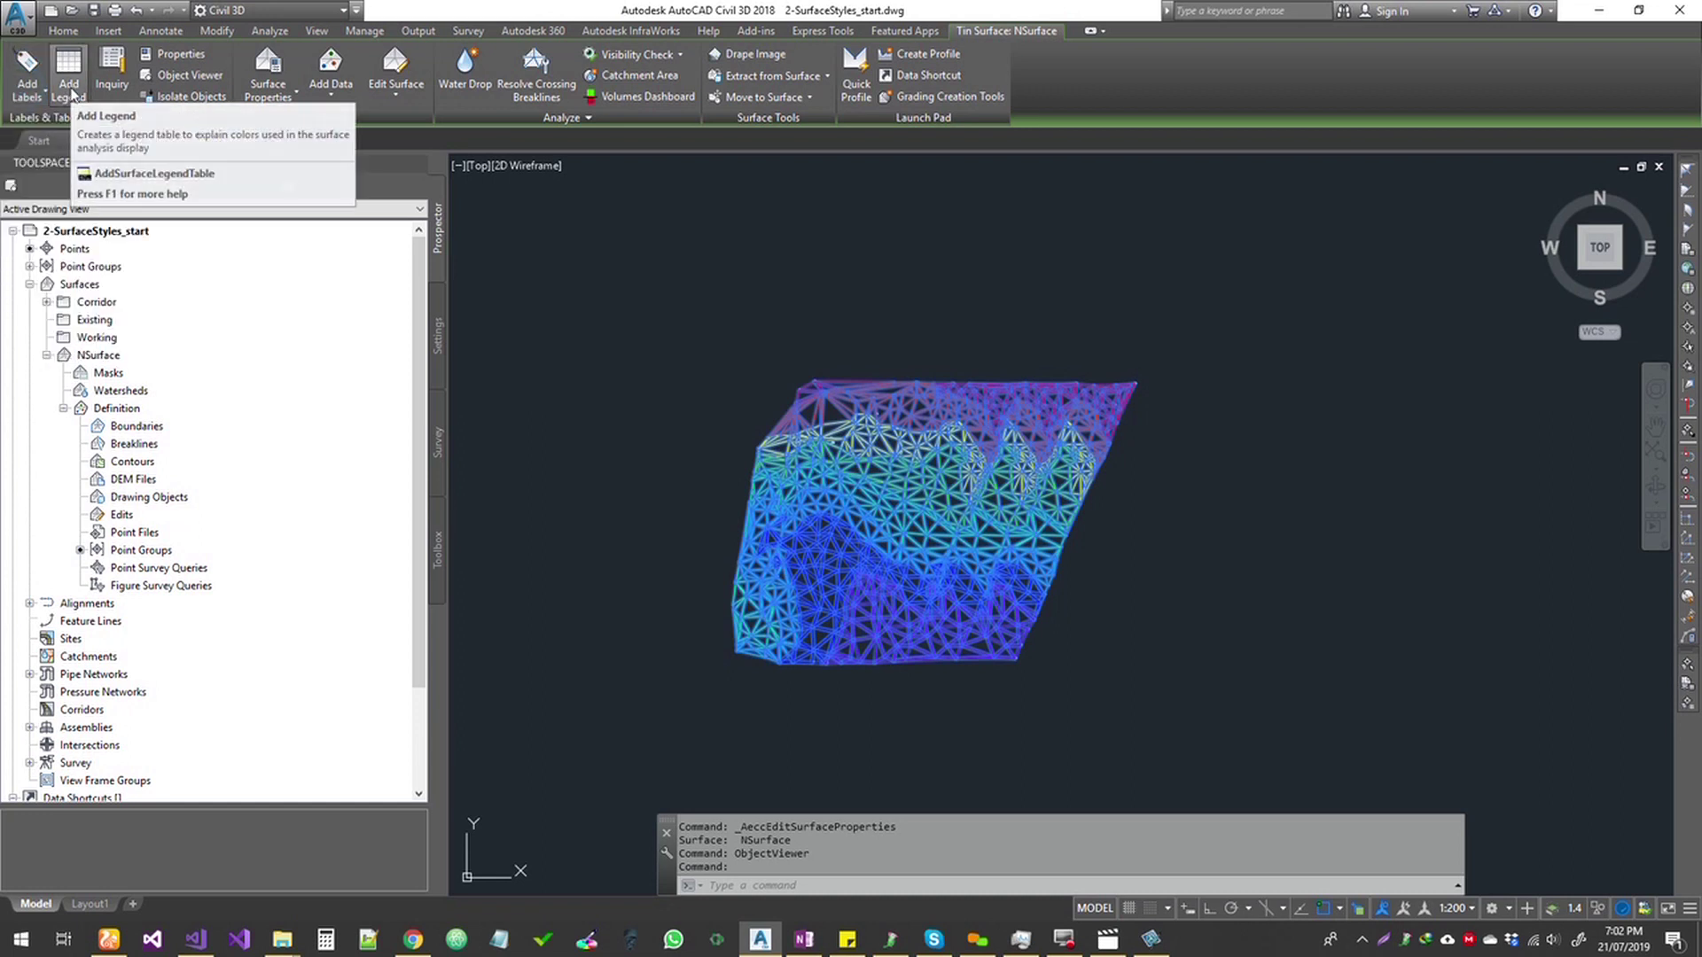
pyautogui.click(71, 93)
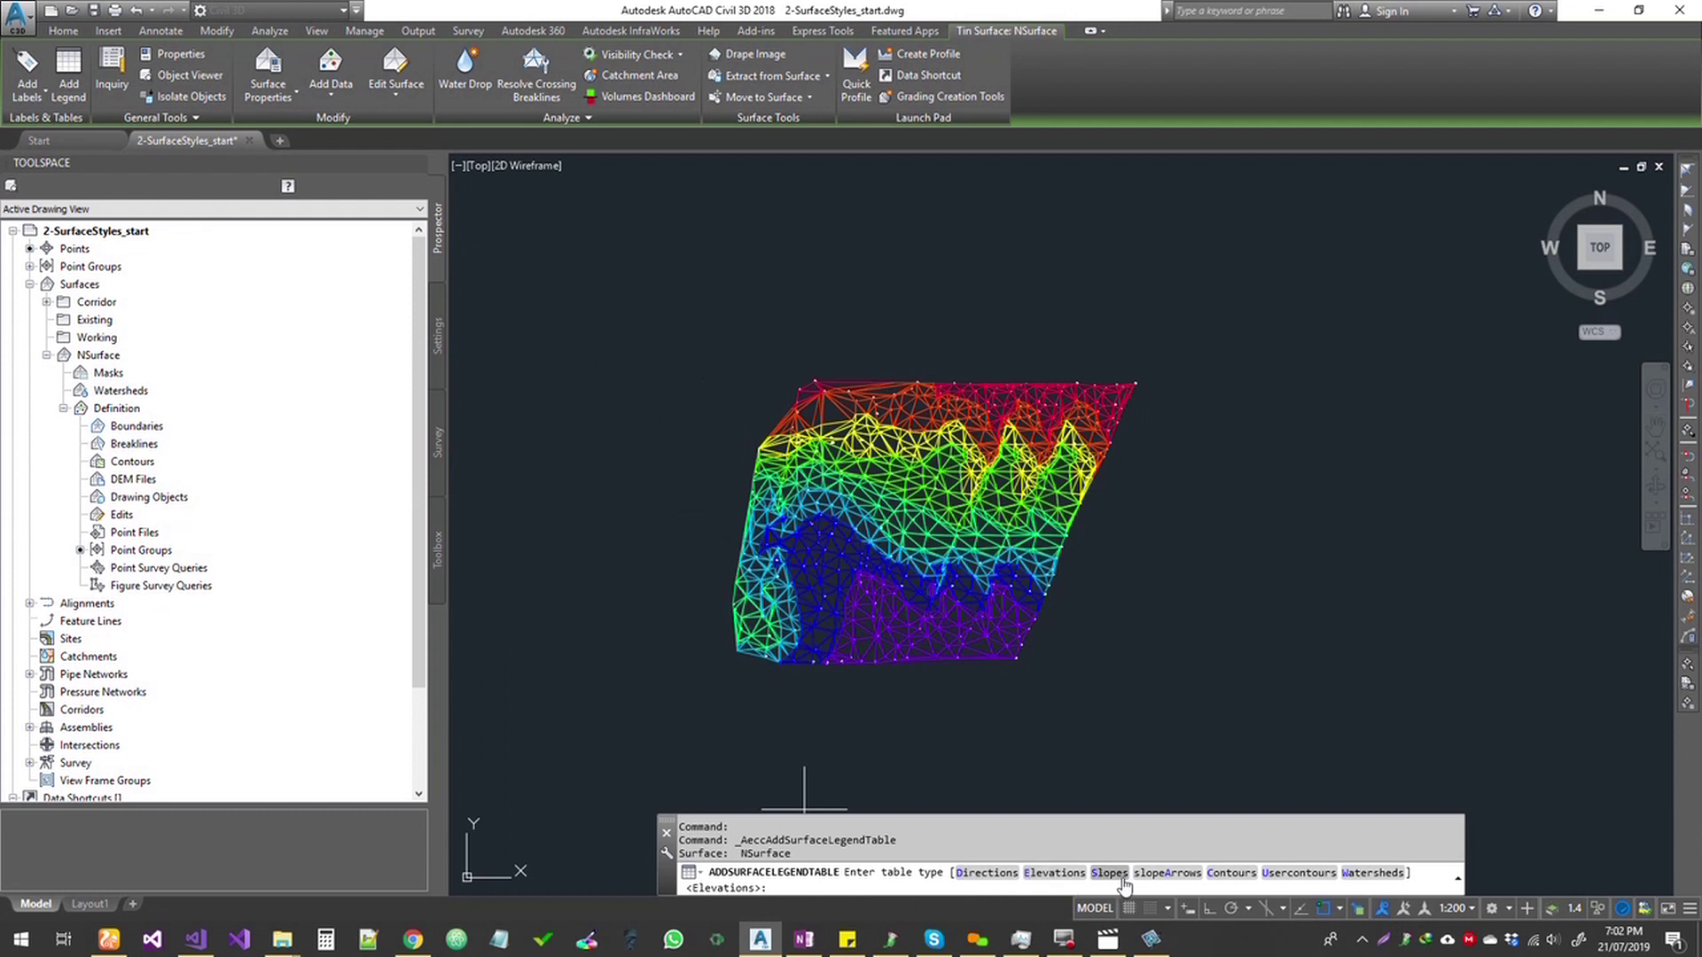
# - Place an Elevations legend table with Dynamic behaviour, showing its eight coloured bands
pyautogui.click(1055, 874)
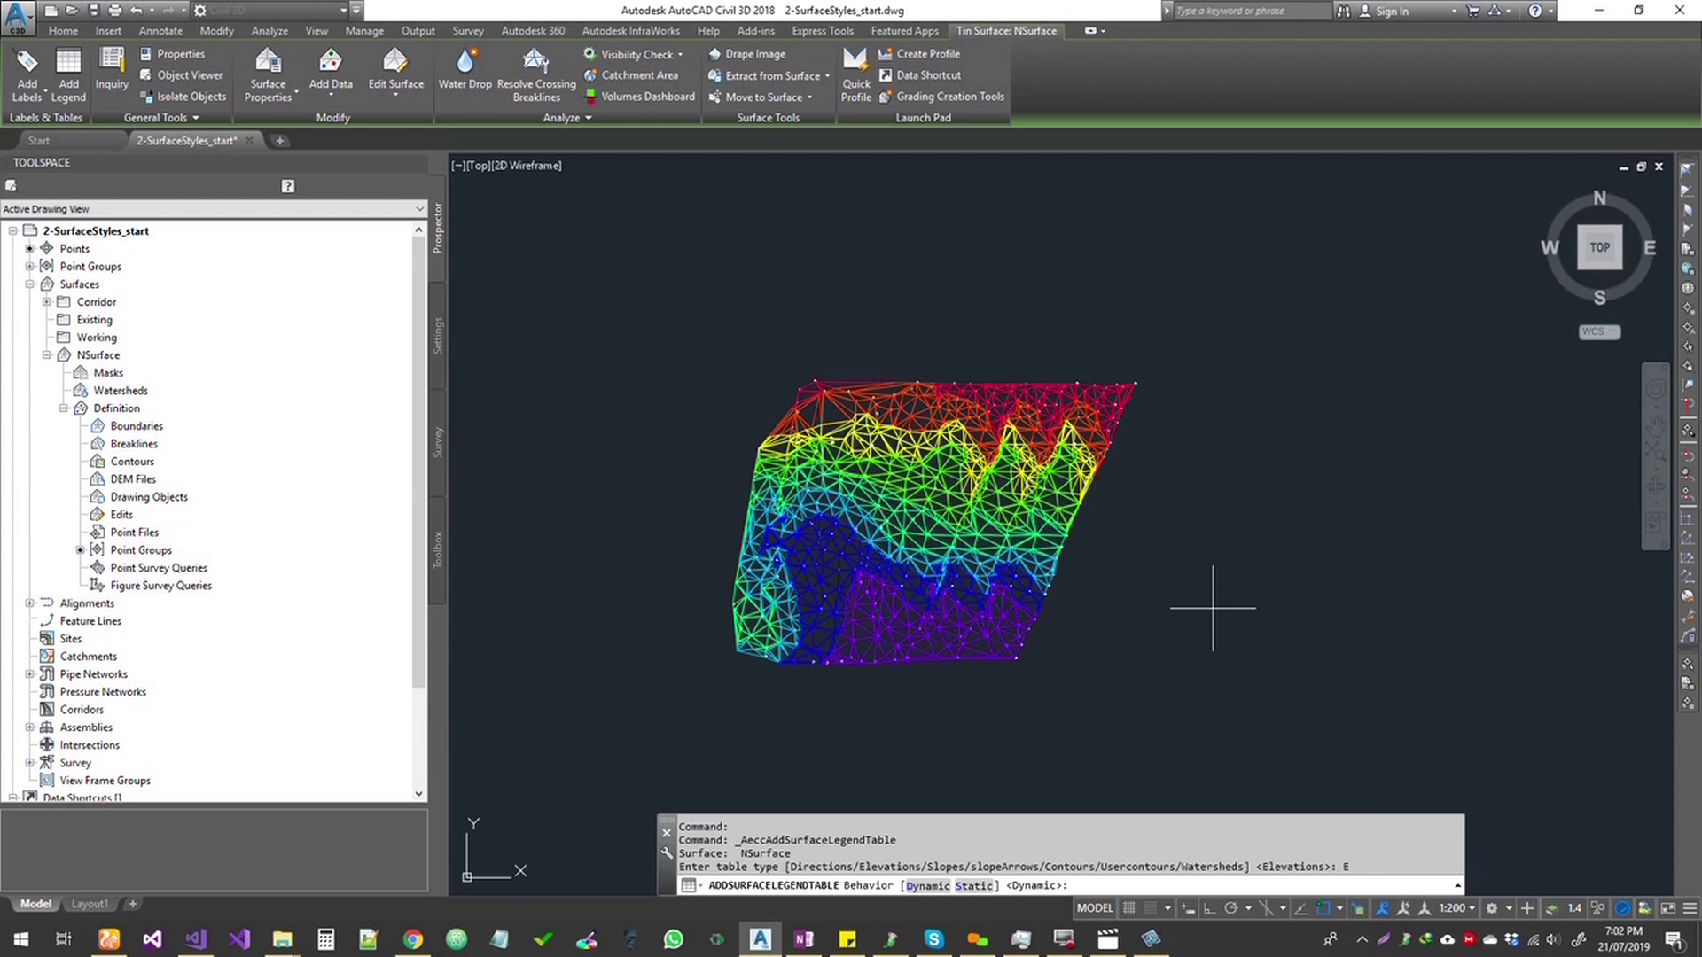
pyautogui.click(1057, 663)
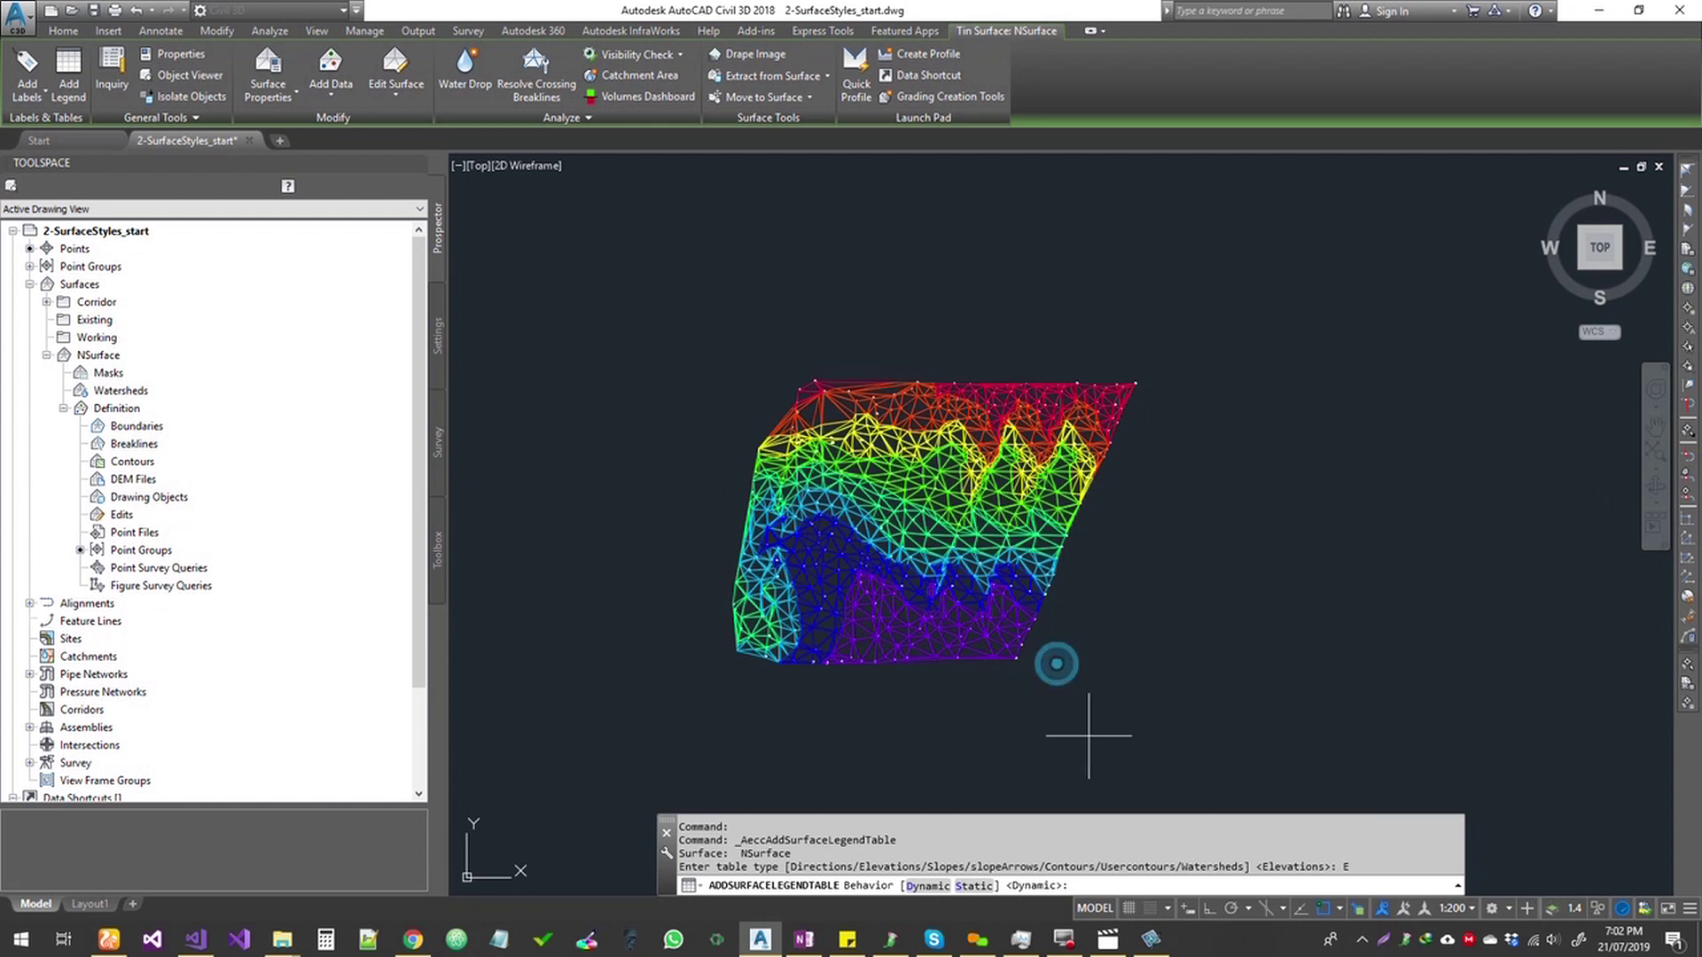
pyautogui.click(1056, 665)
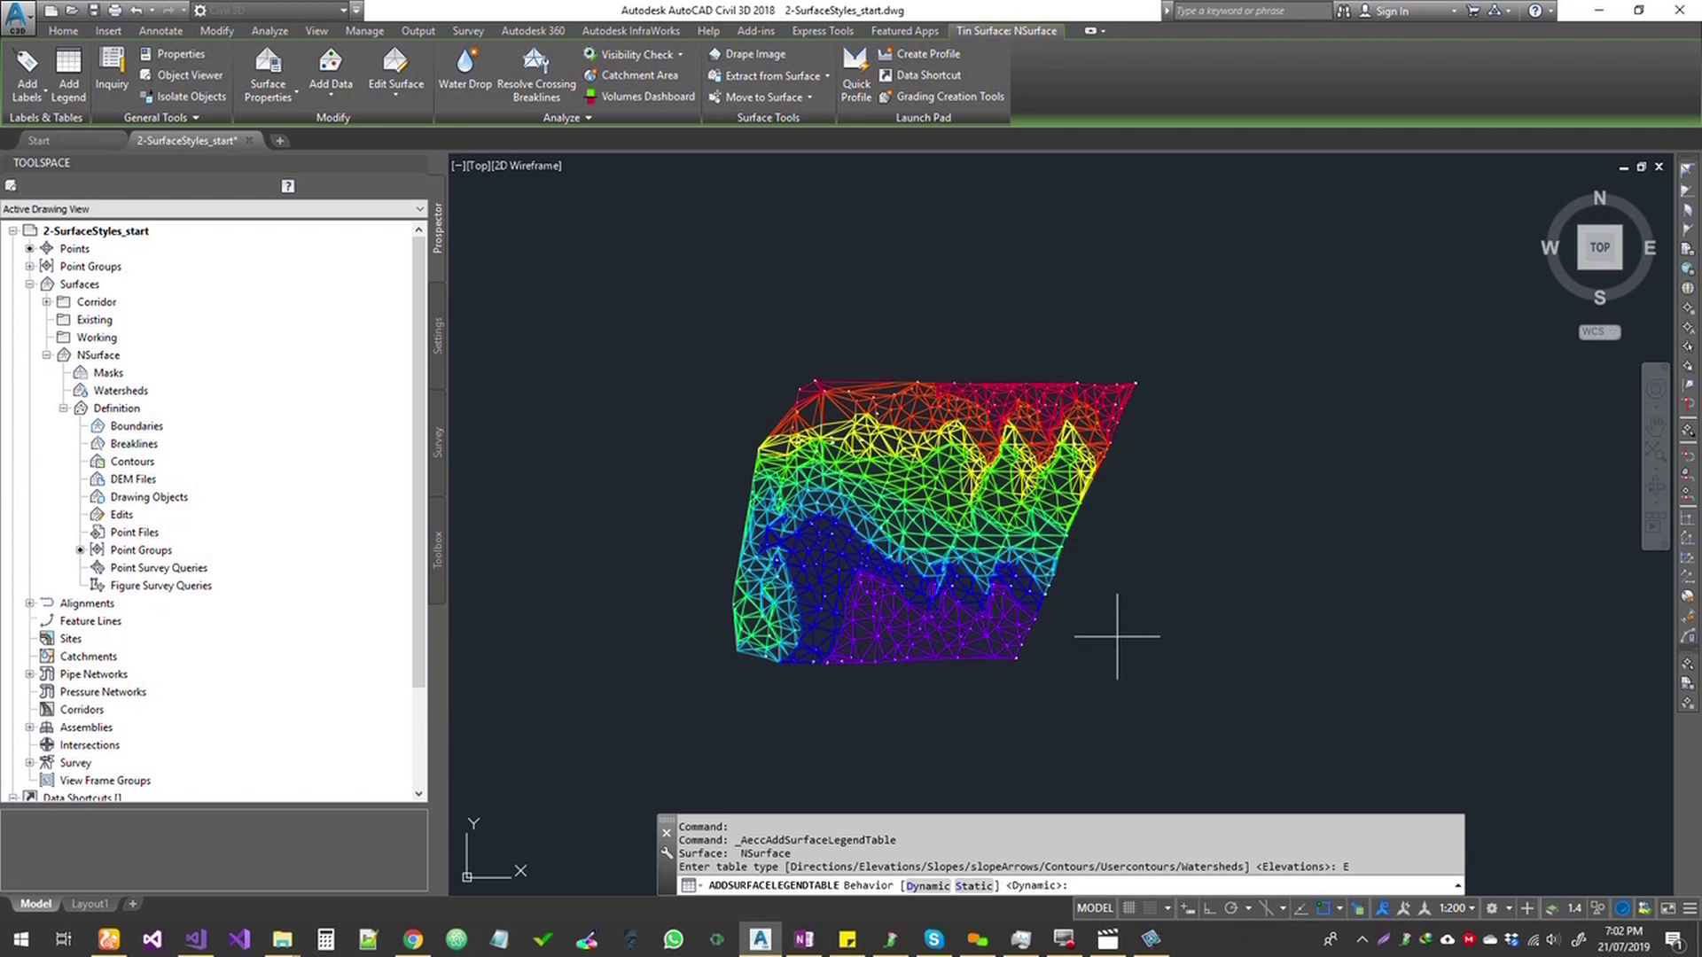
pyautogui.click(928, 885)
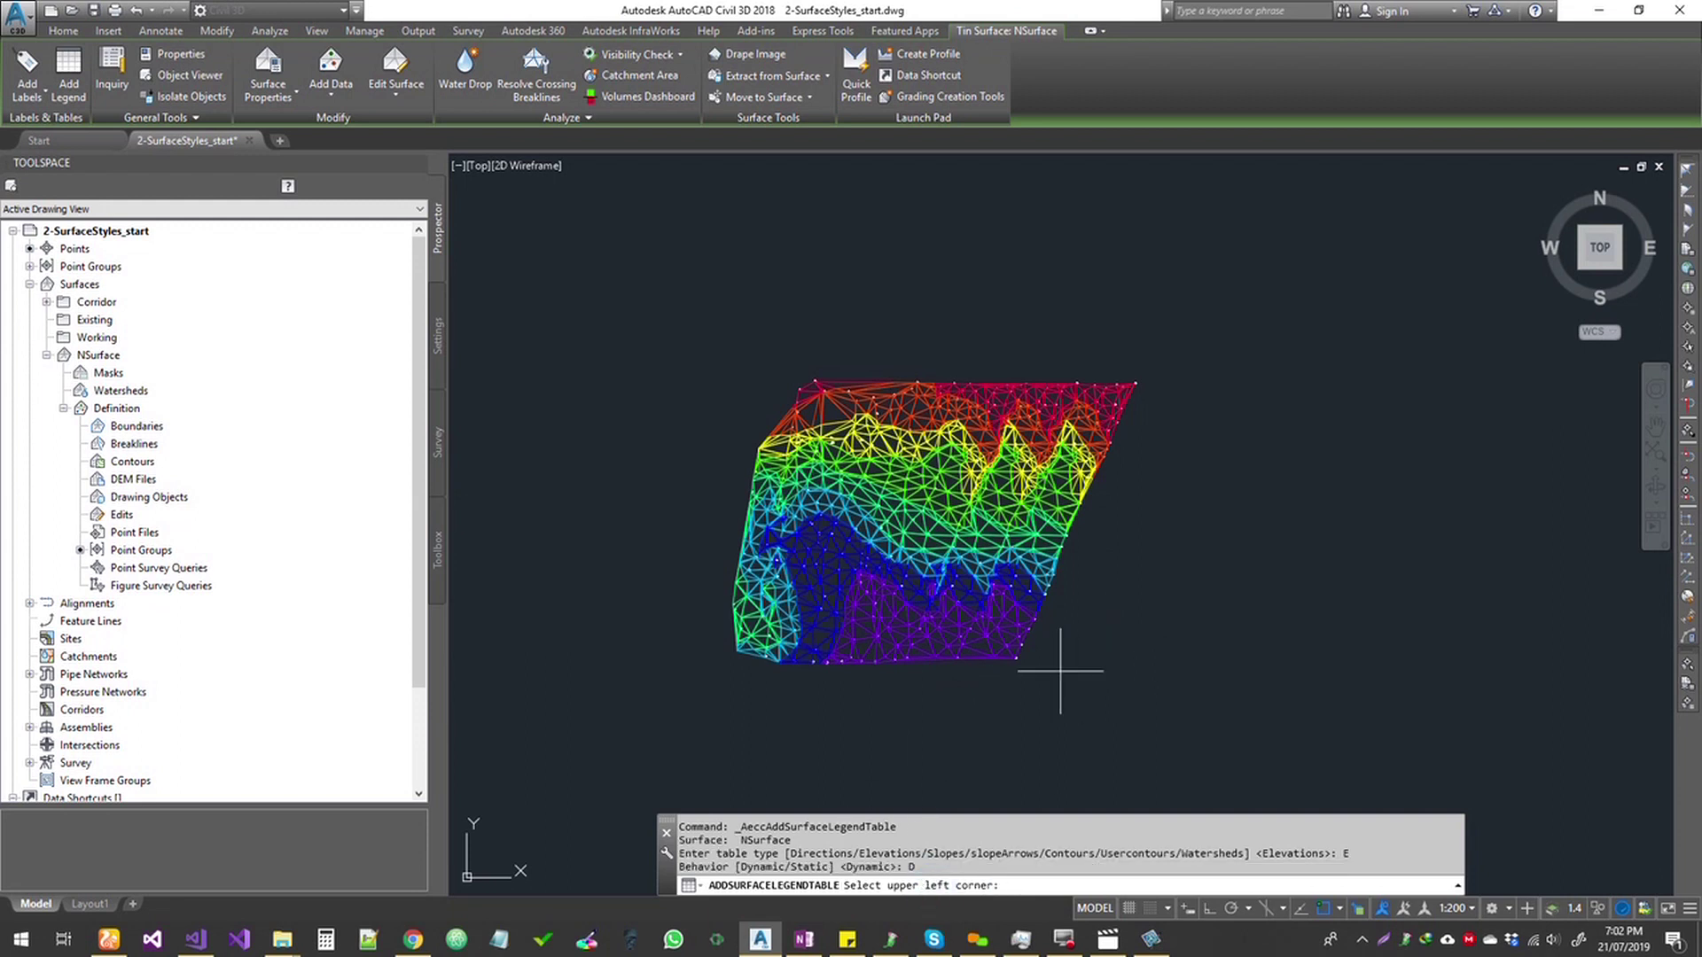
pyautogui.click(1136, 664)
pyautogui.scroll(5, 1120, 646)
pyautogui.scroll(2, 1057, 612)
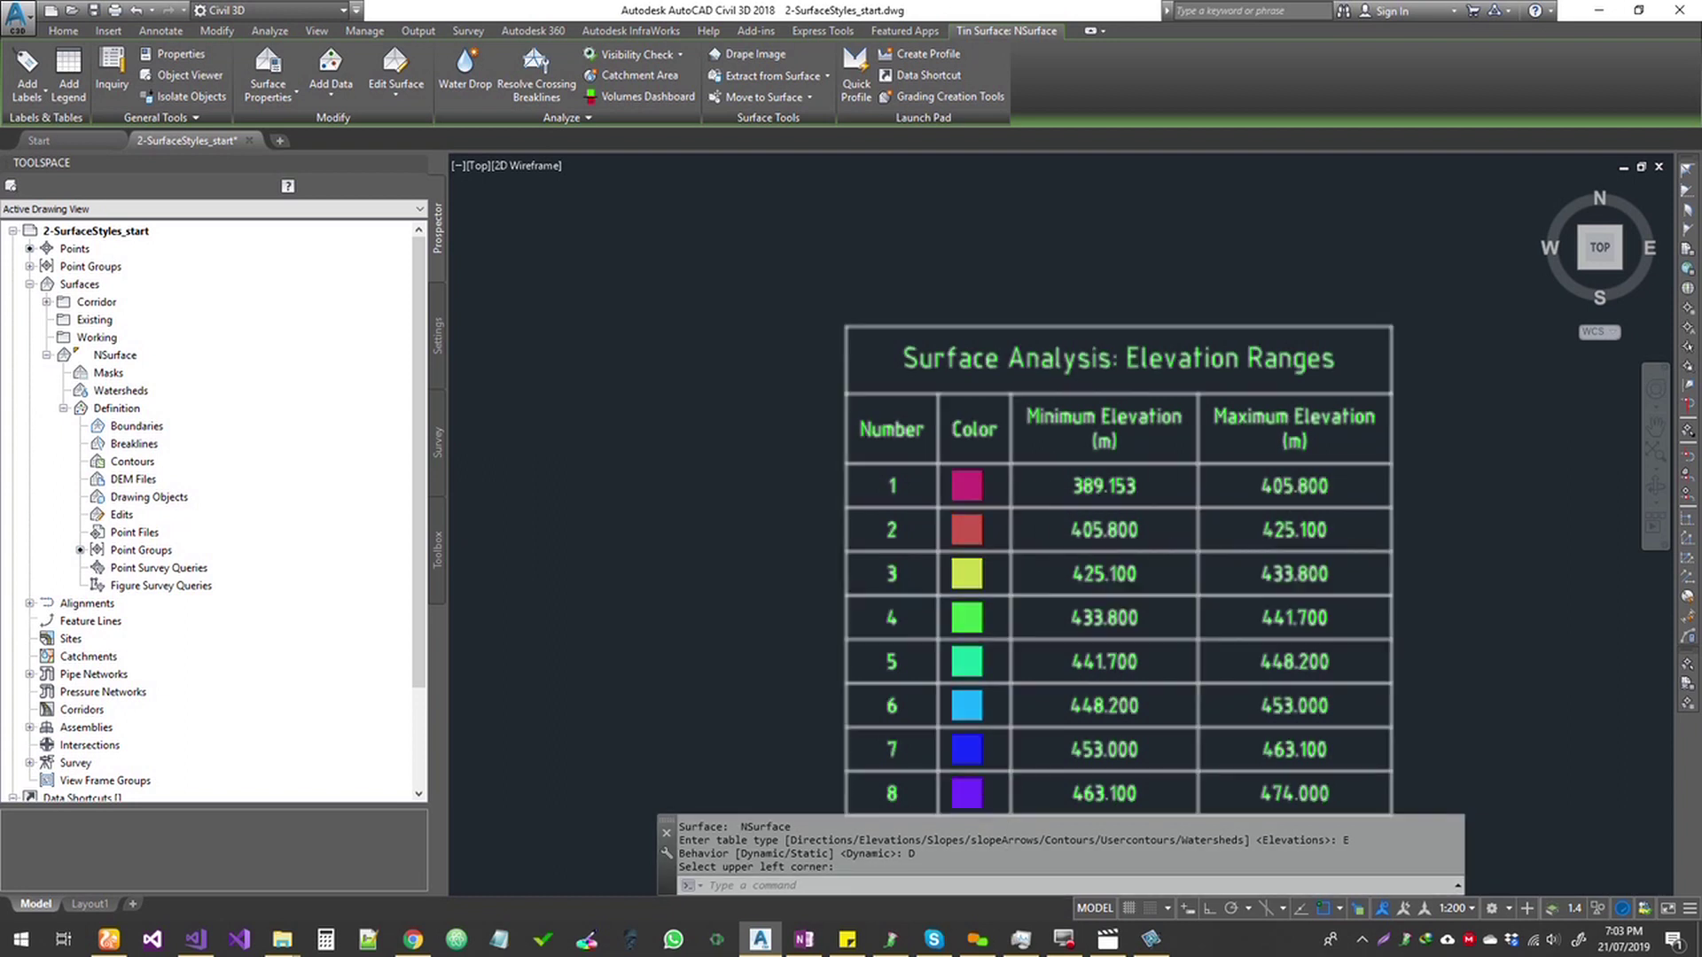
pyautogui.scroll(-10, 1011, 796)
pyautogui.scroll(-3, 1015, 785)
# - Run a Slopes analysis on NSurface, producing five ranges from 1.2072% to 640%
pyautogui.moveTo(900, 563); pyautogui.dragTo(1052, 661, button='middle')
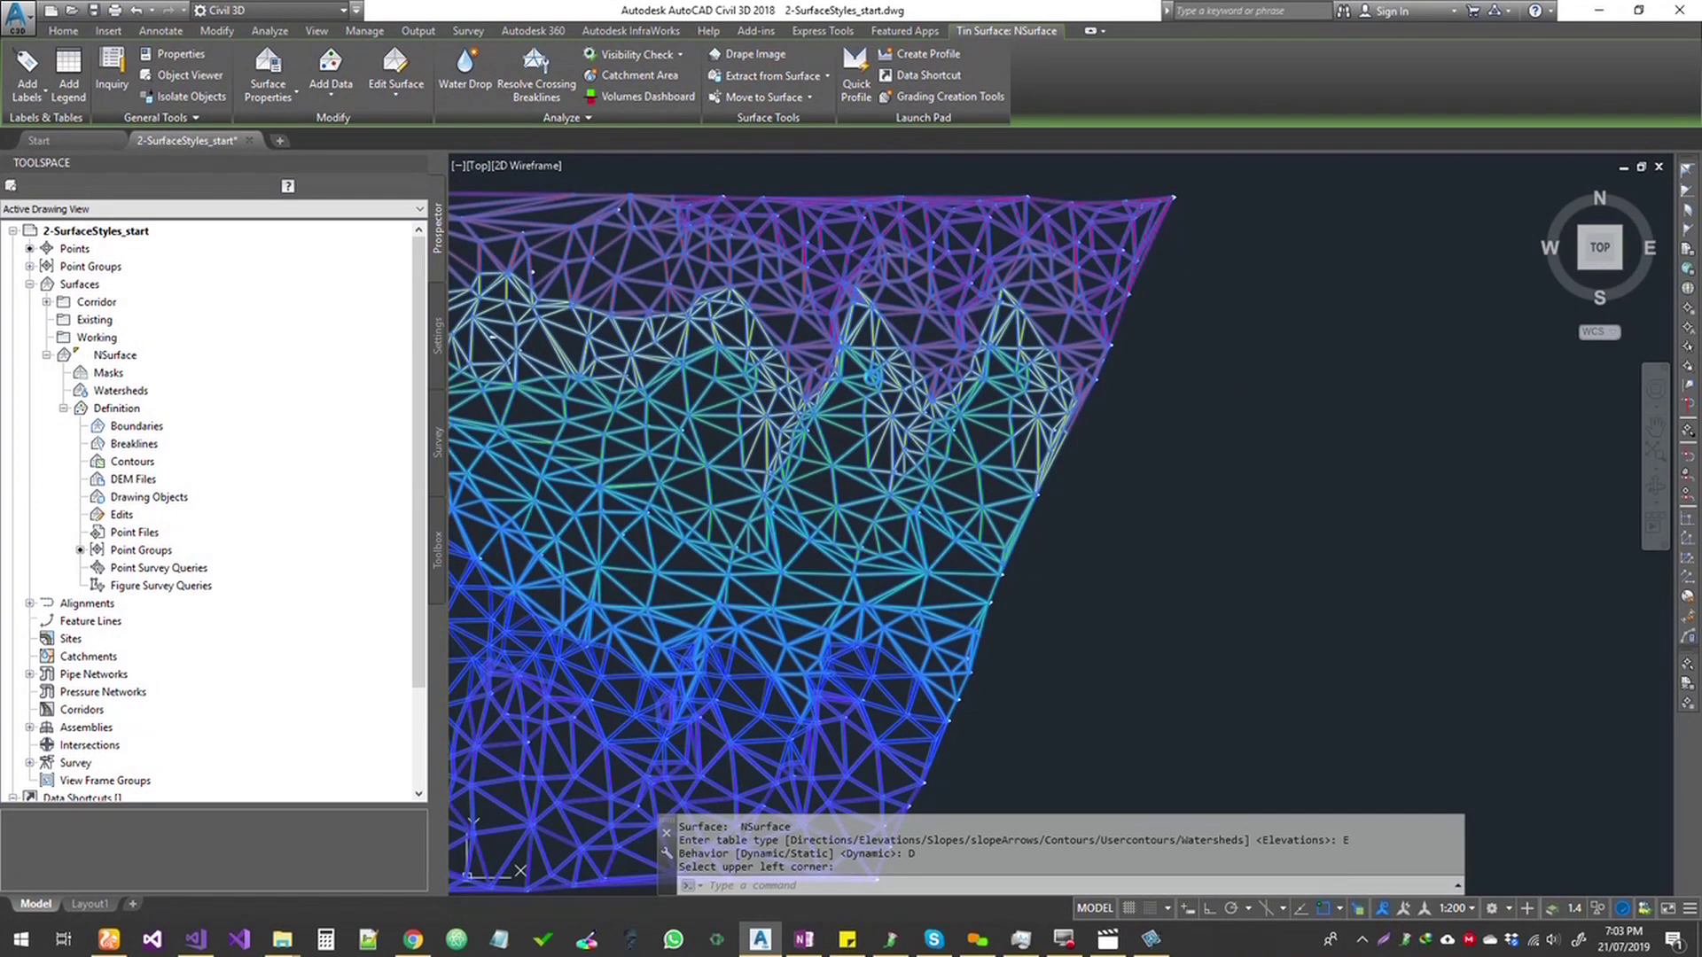
pyautogui.moveTo(792, 412); pyautogui.dragTo(1225, 488, button='middle')
pyautogui.click(1004, 277)
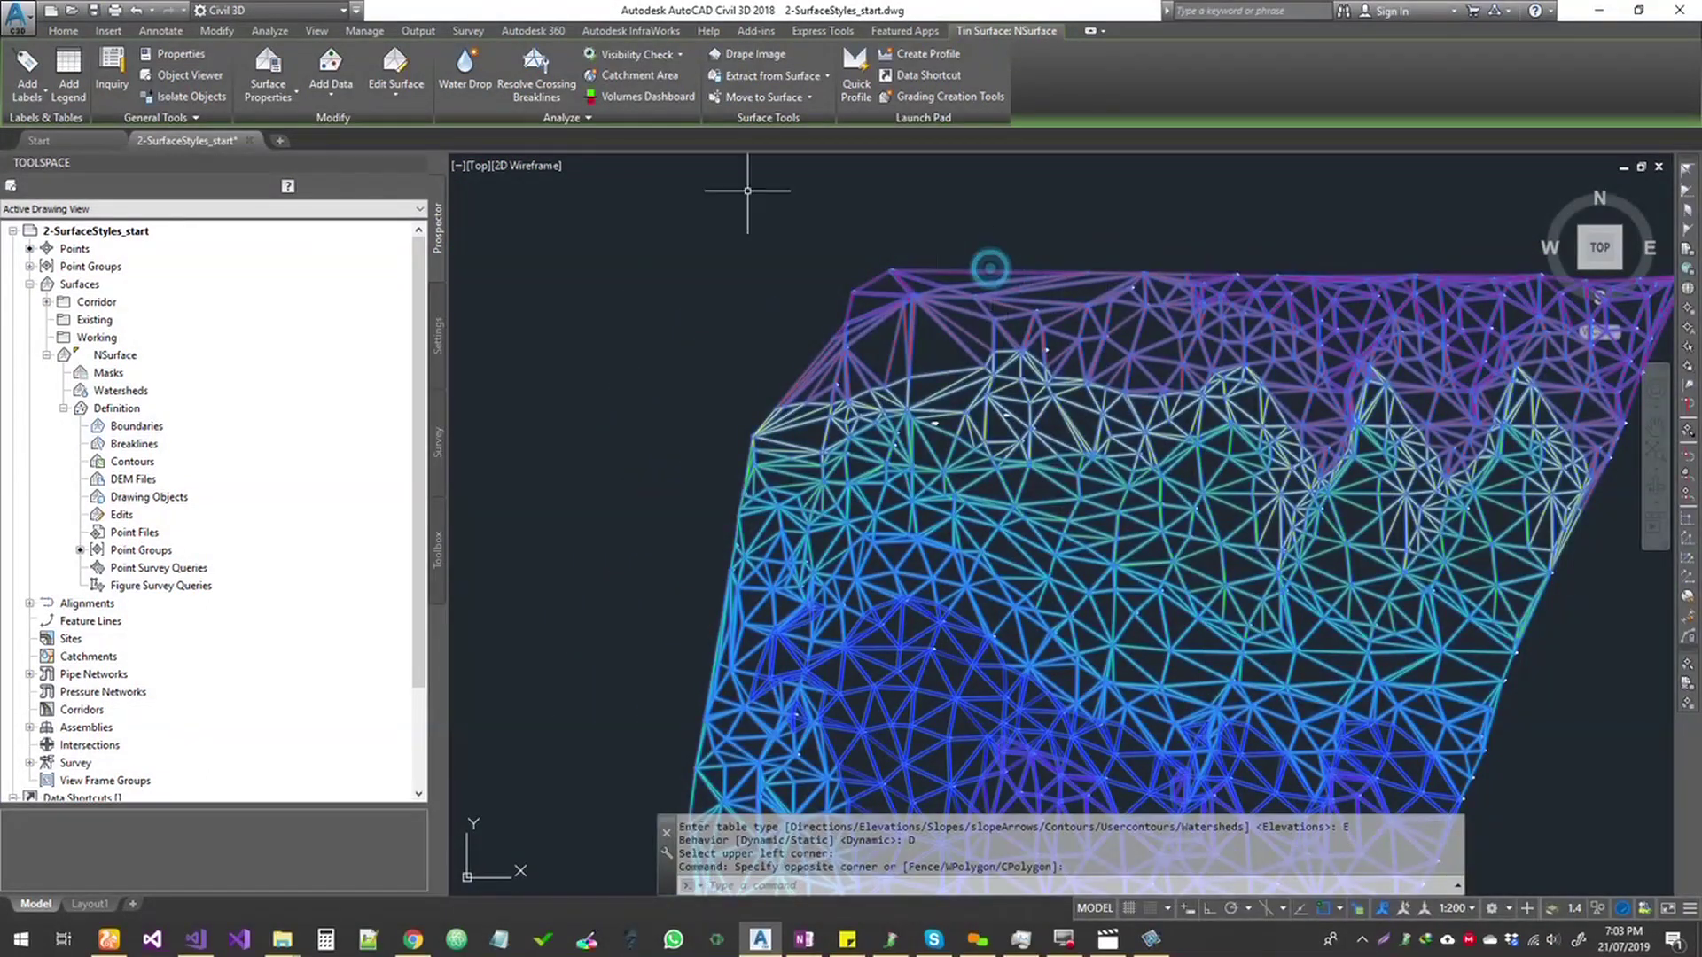
pyautogui.click(268, 77)
pyautogui.click(653, 193)
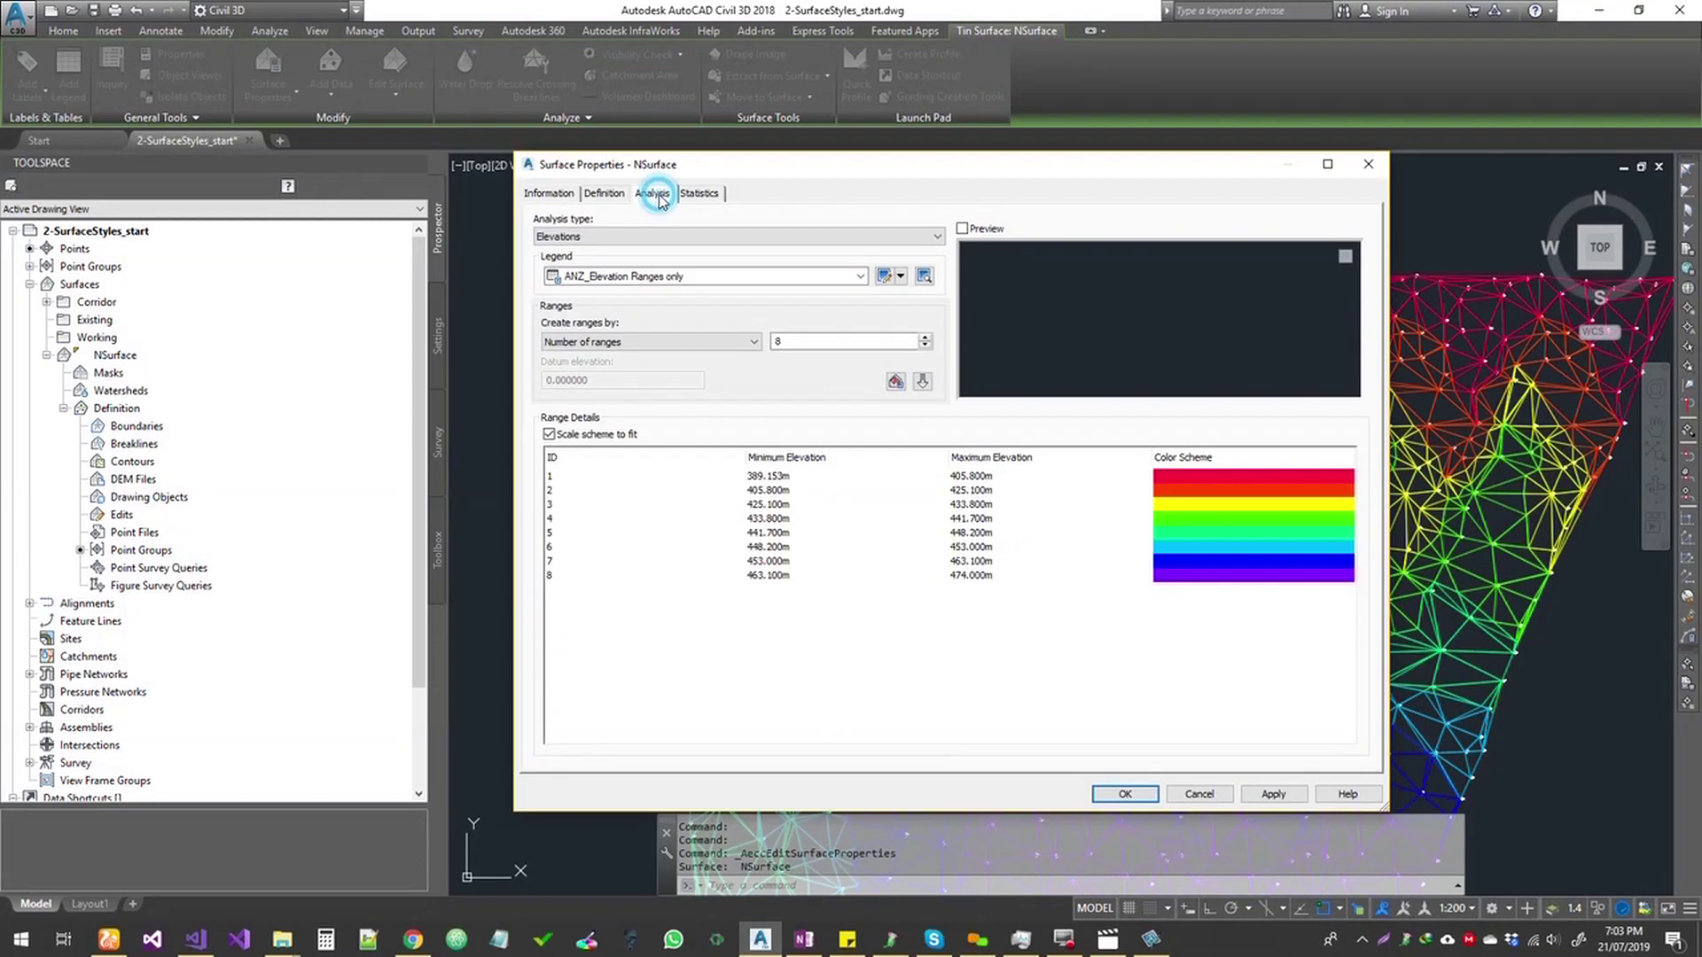
pyautogui.click(669, 237)
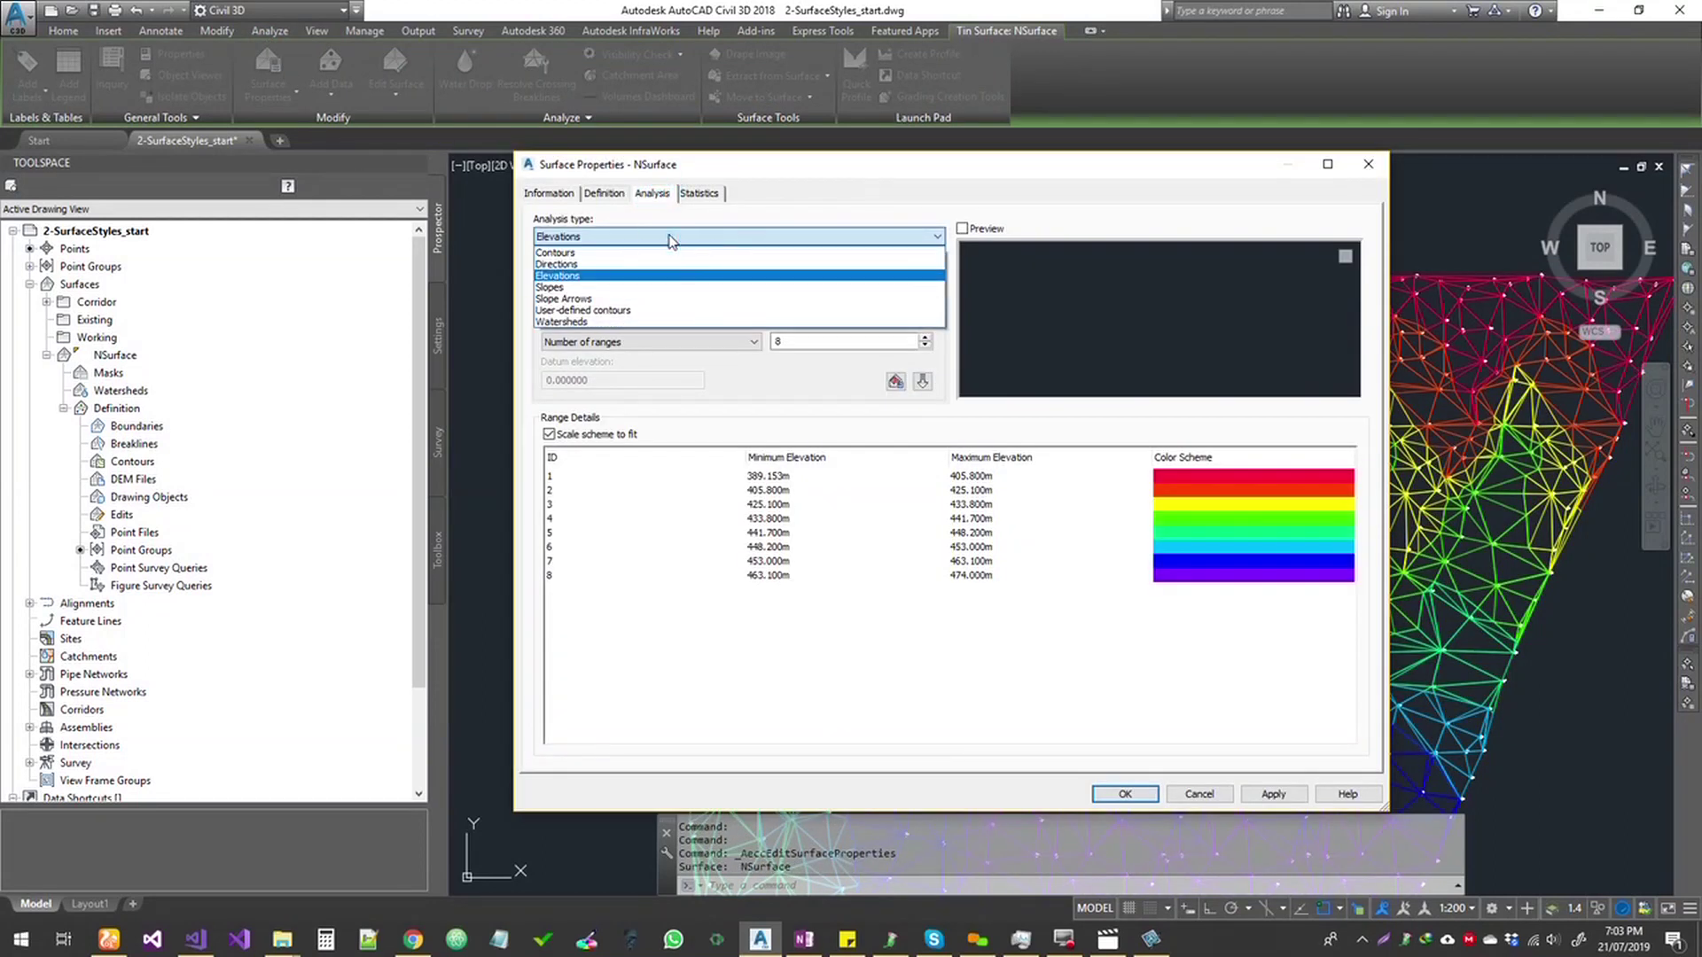
pyautogui.click(637, 288)
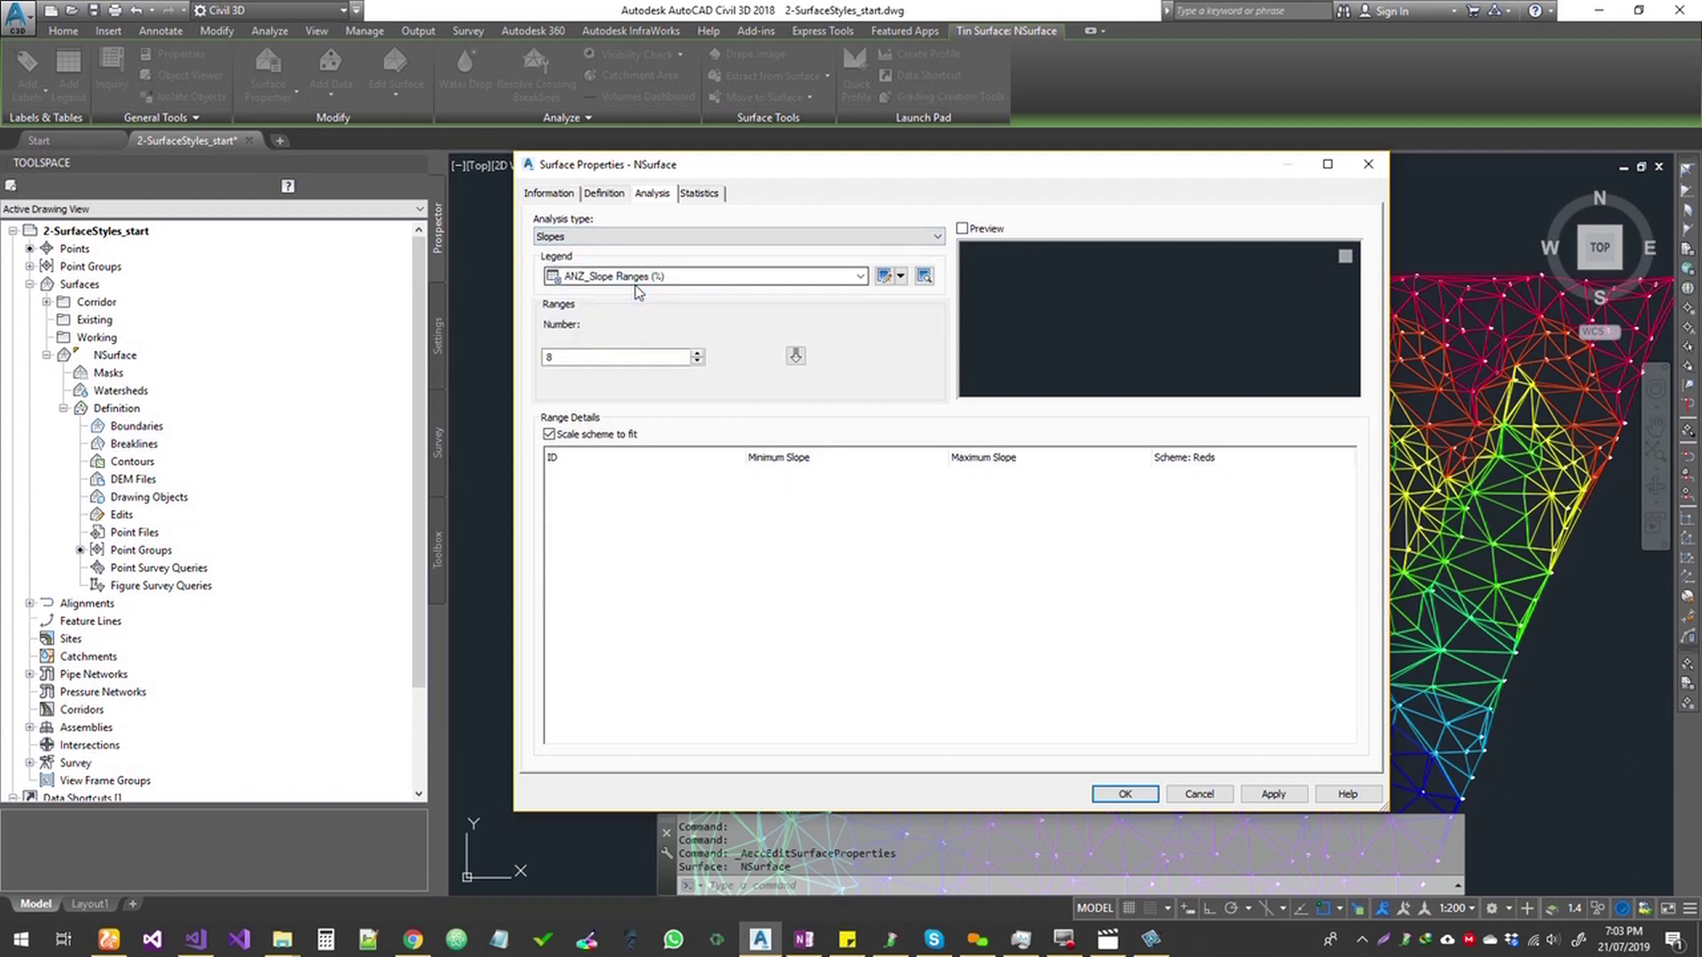
pyautogui.click(796, 356)
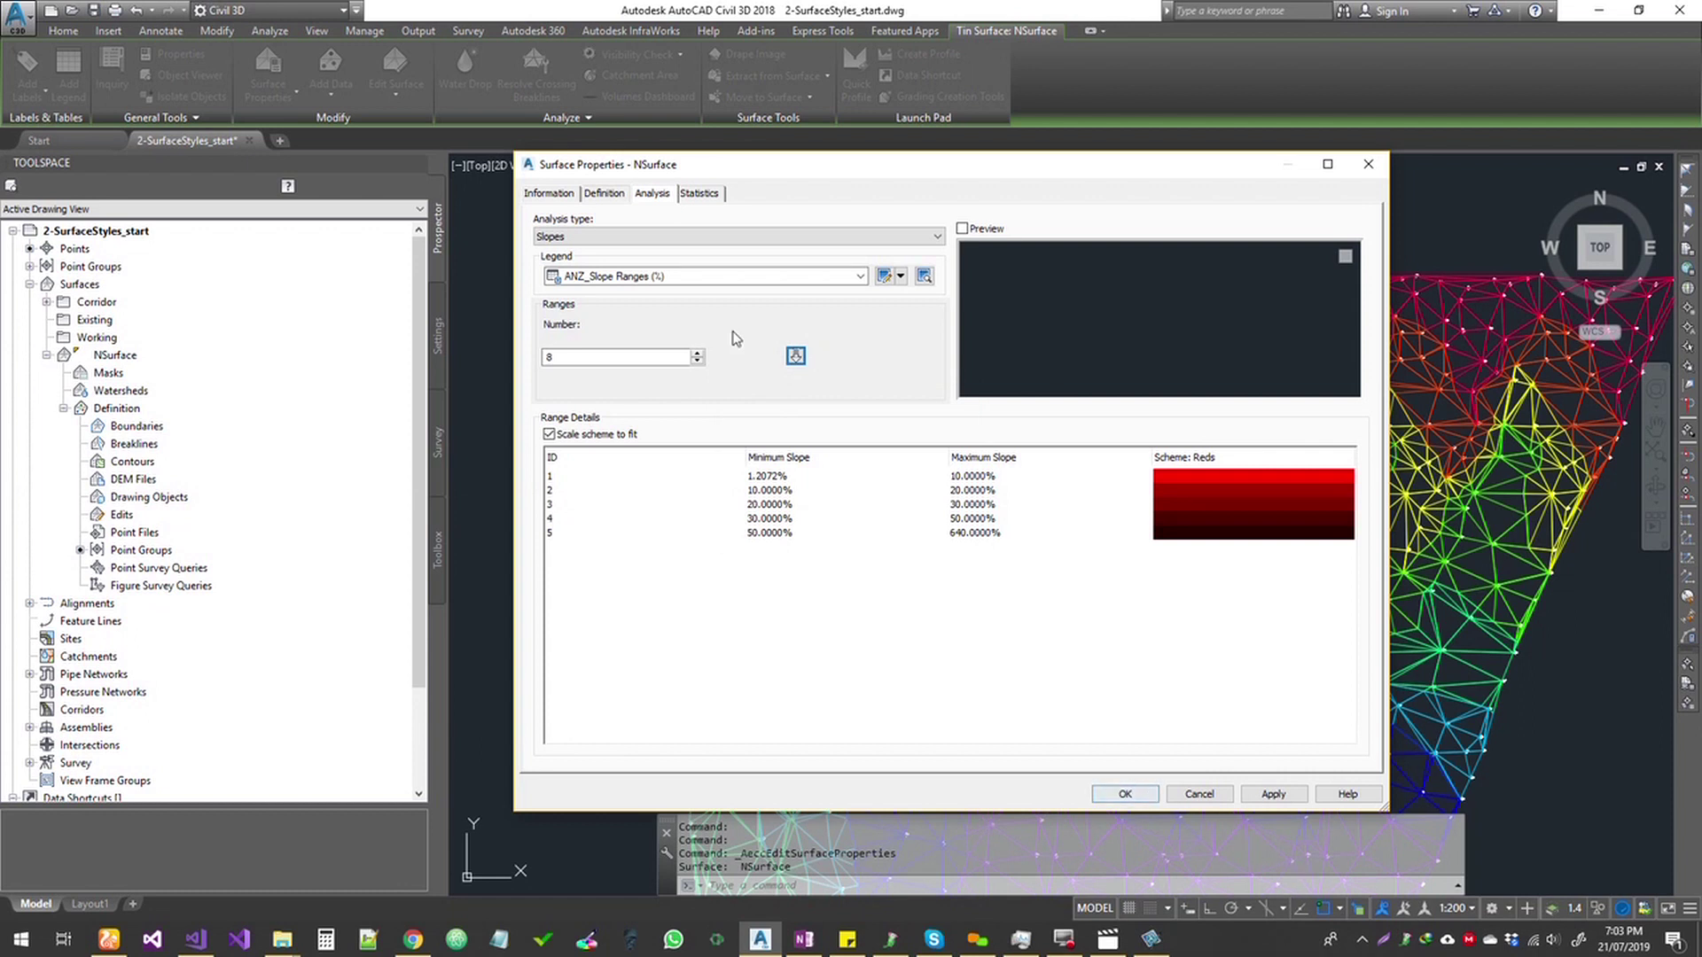
pyautogui.click(548, 194)
pyautogui.click(620, 374)
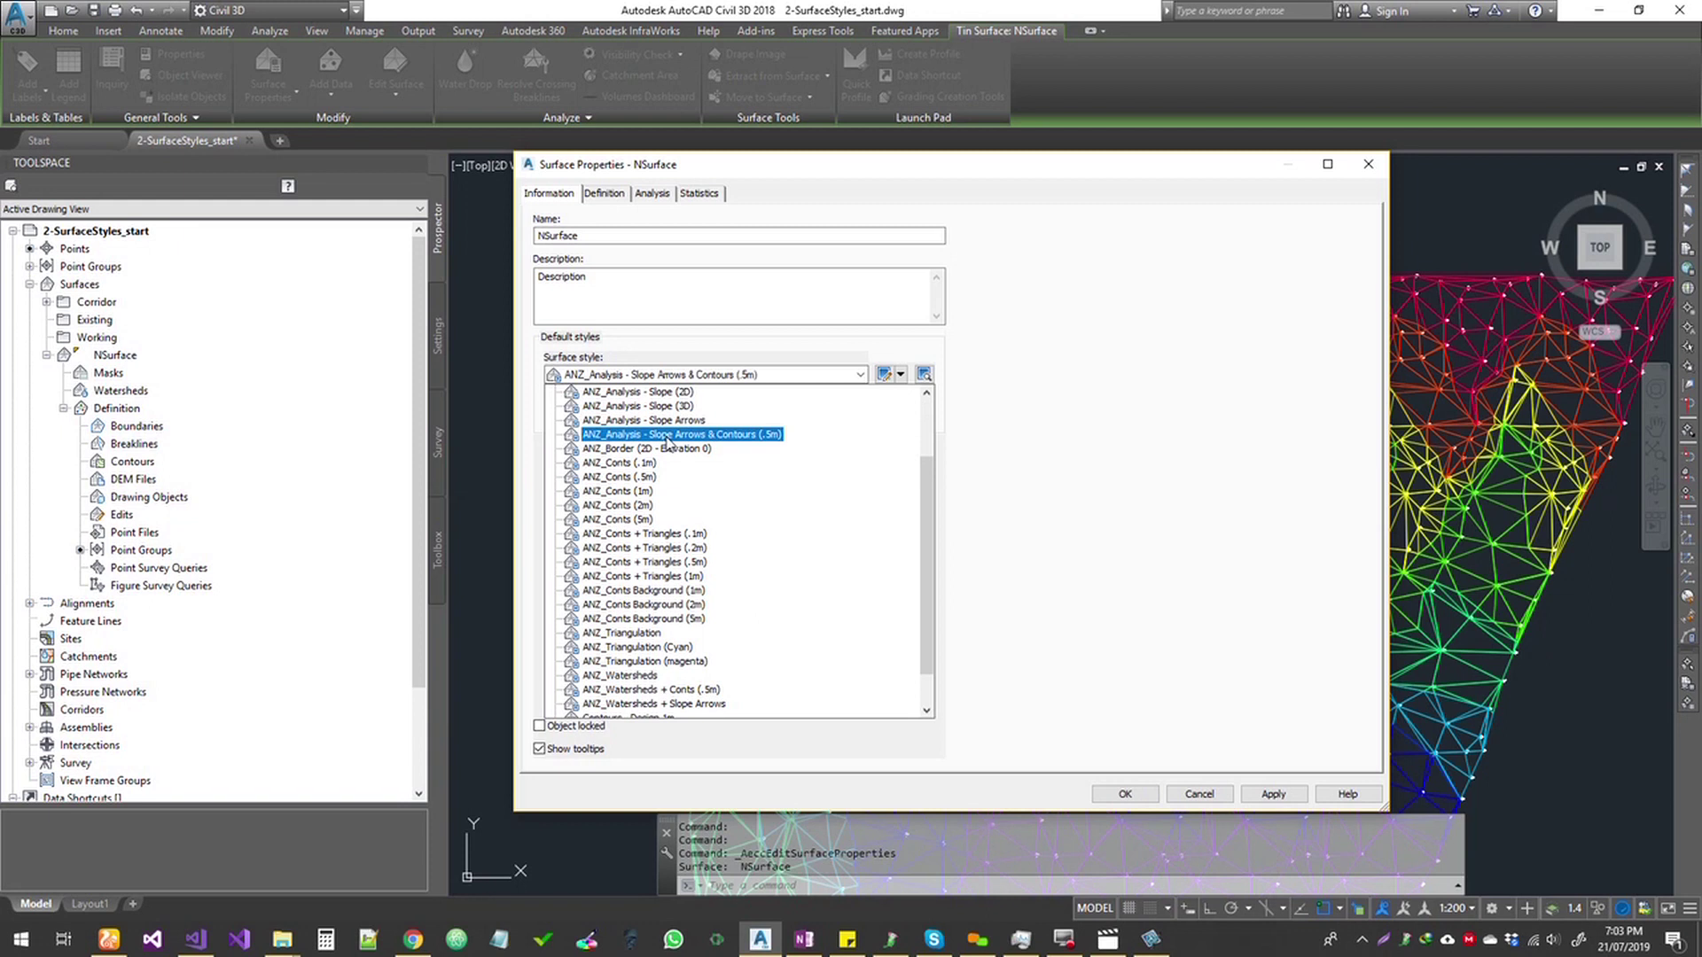
# - Apply the ANZ_Analysis - Slope Arrows & Contours (.5m) style and zoom in on the arrows
pyautogui.click(667, 438)
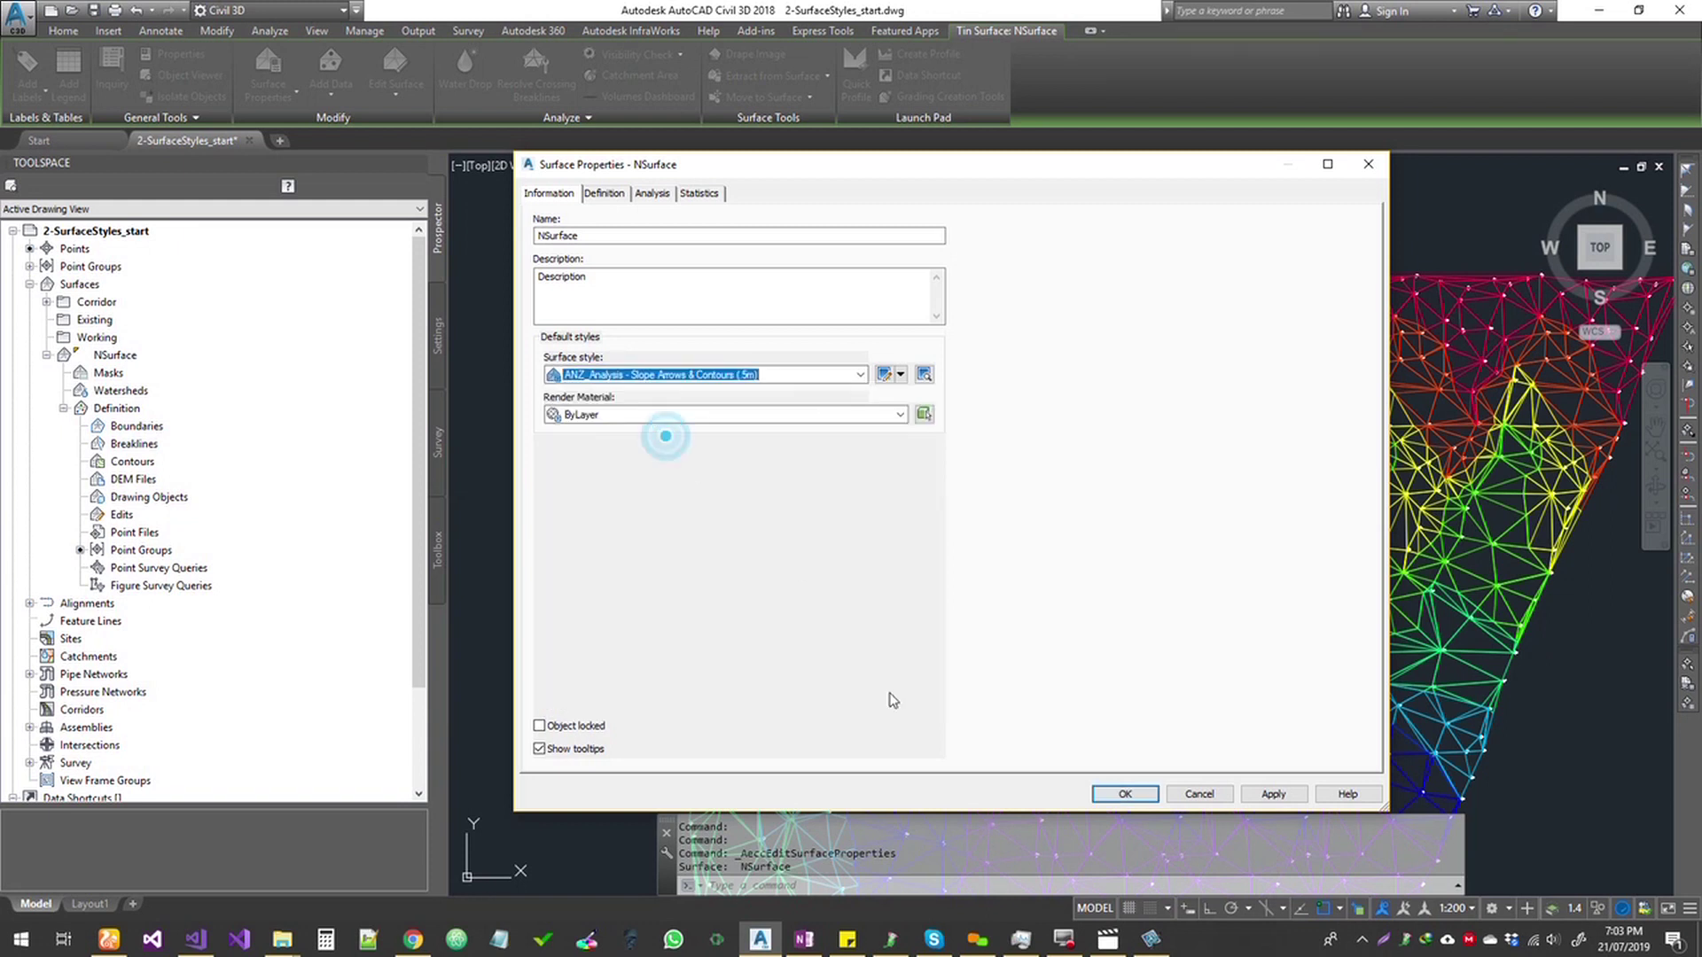
pyautogui.click(1125, 793)
pyautogui.scroll(2, 995, 562)
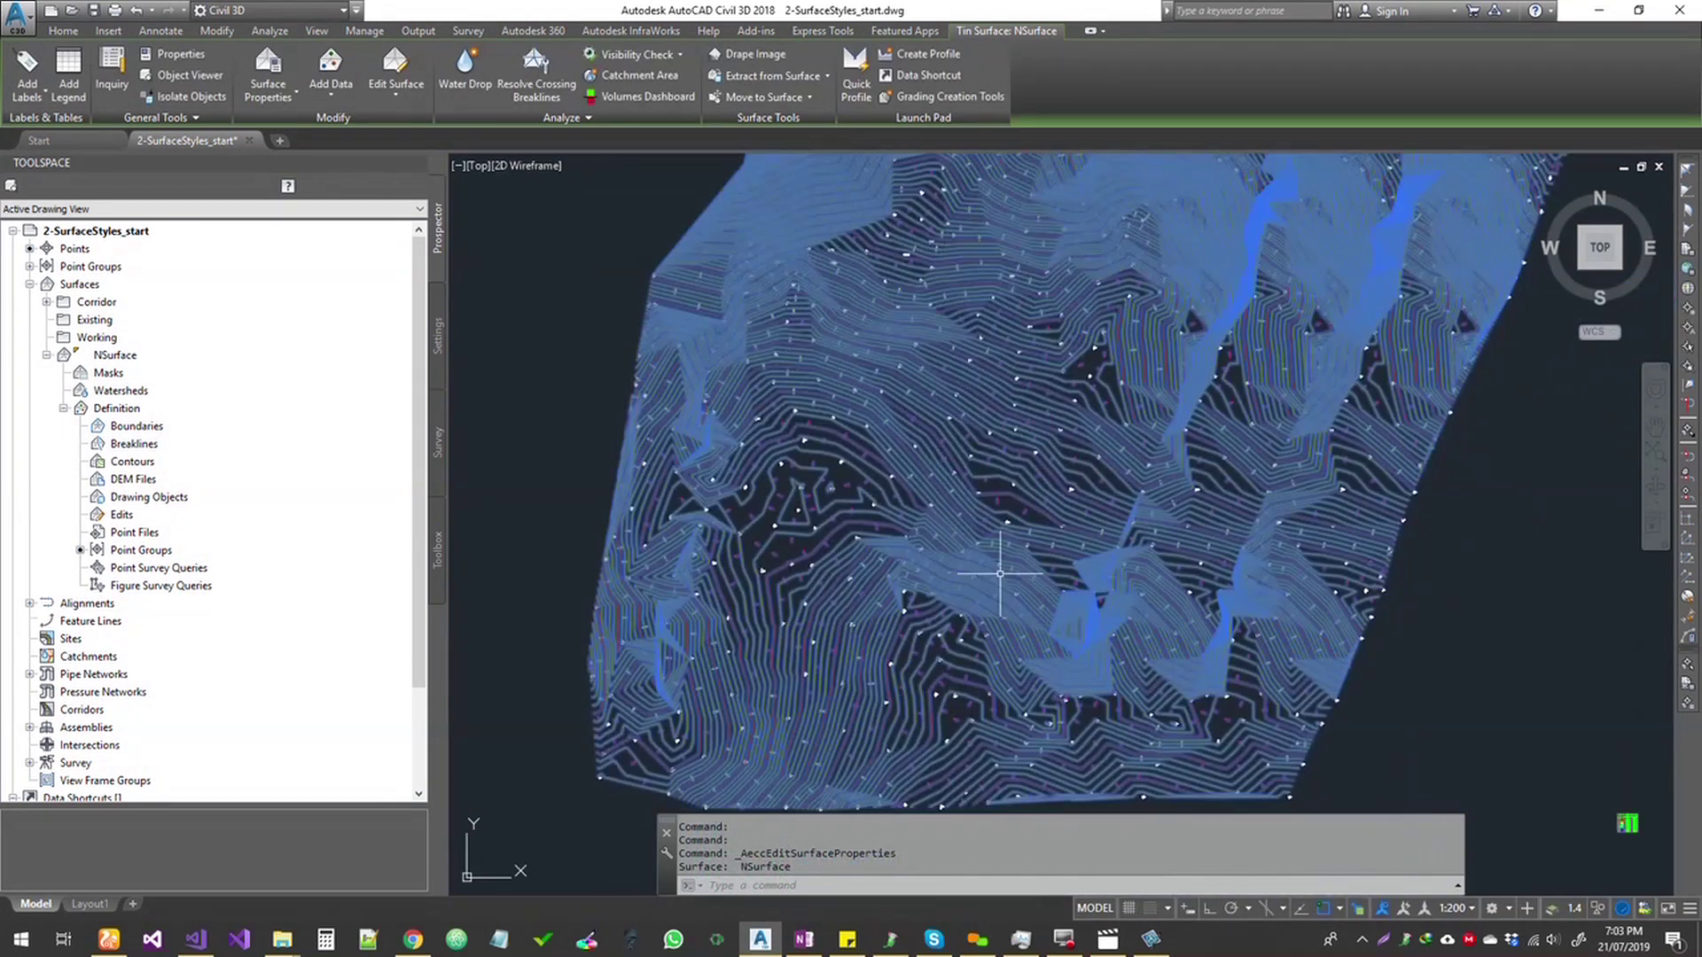
pyautogui.scroll(6, 1034, 343)
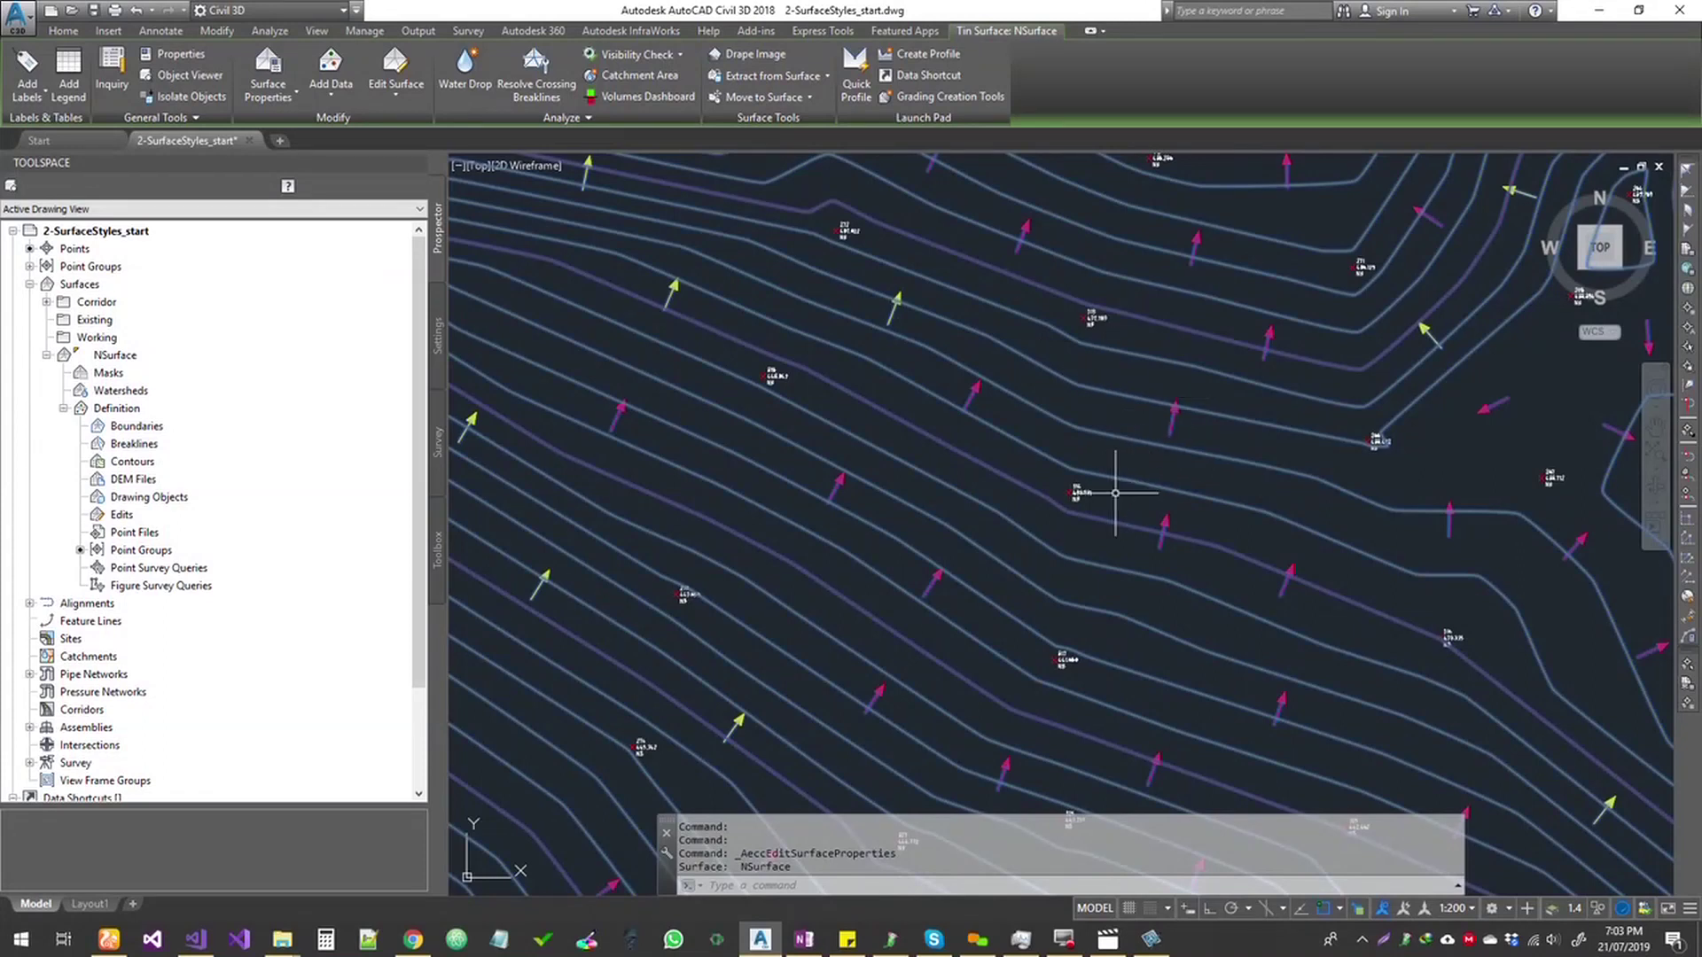
pyautogui.scroll(-3, 1112, 493)
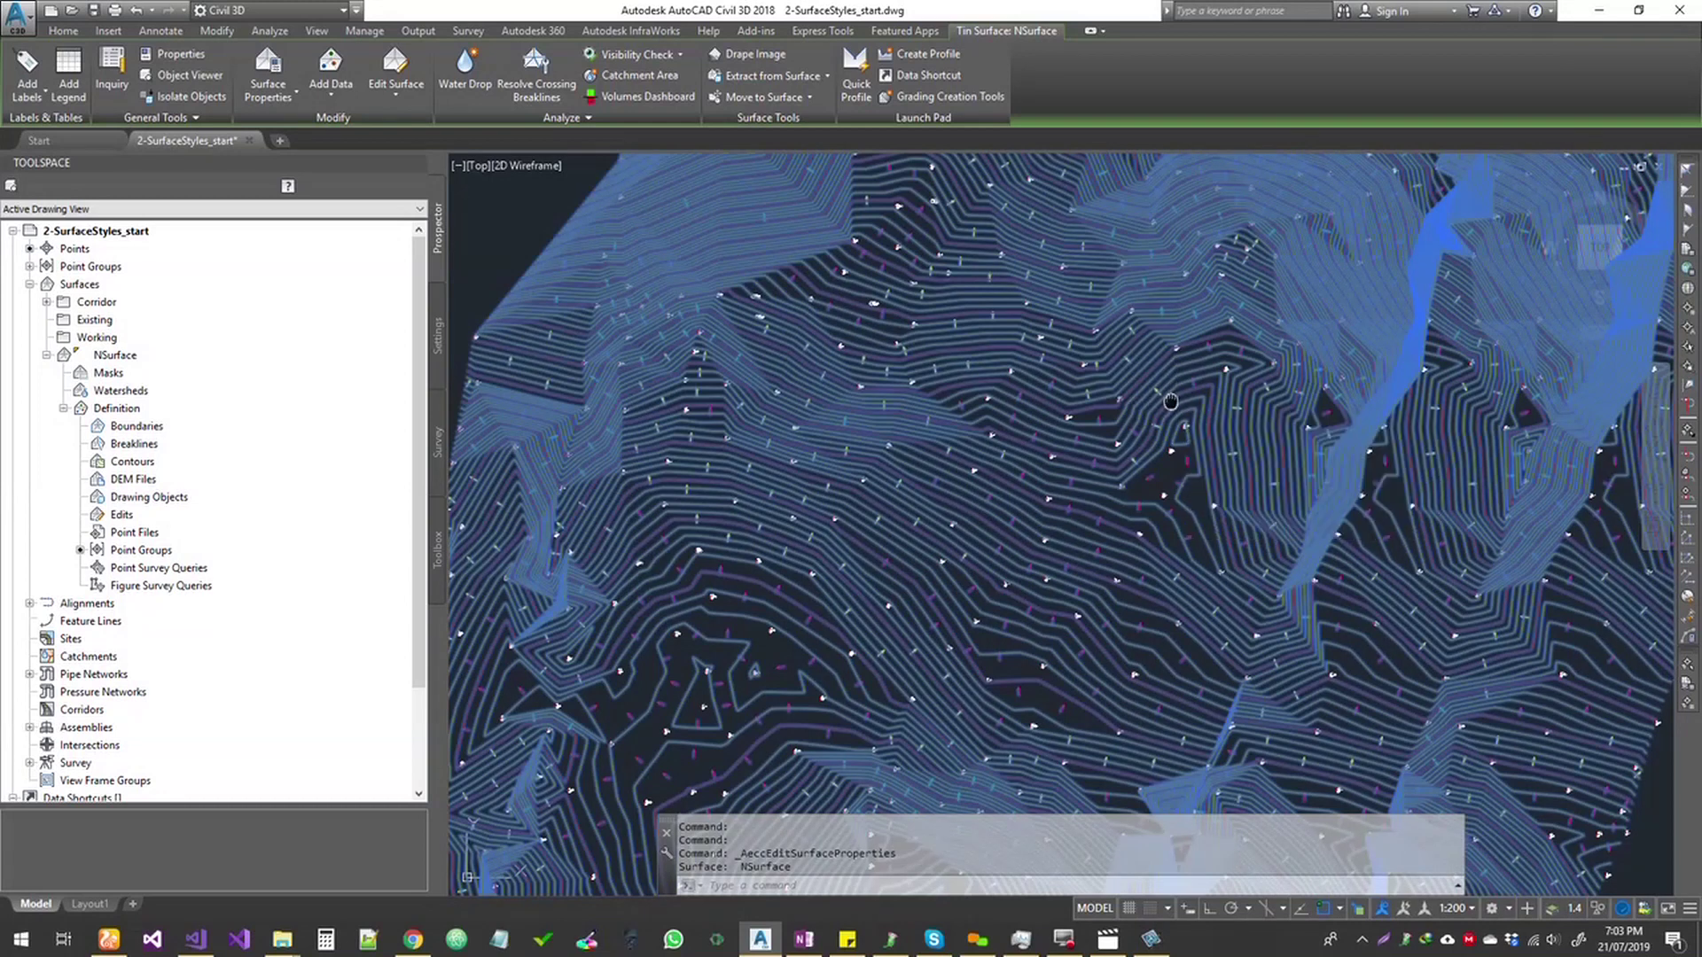
pyautogui.scroll(-2, 799, 468)
pyautogui.scroll(2, 743, 436)
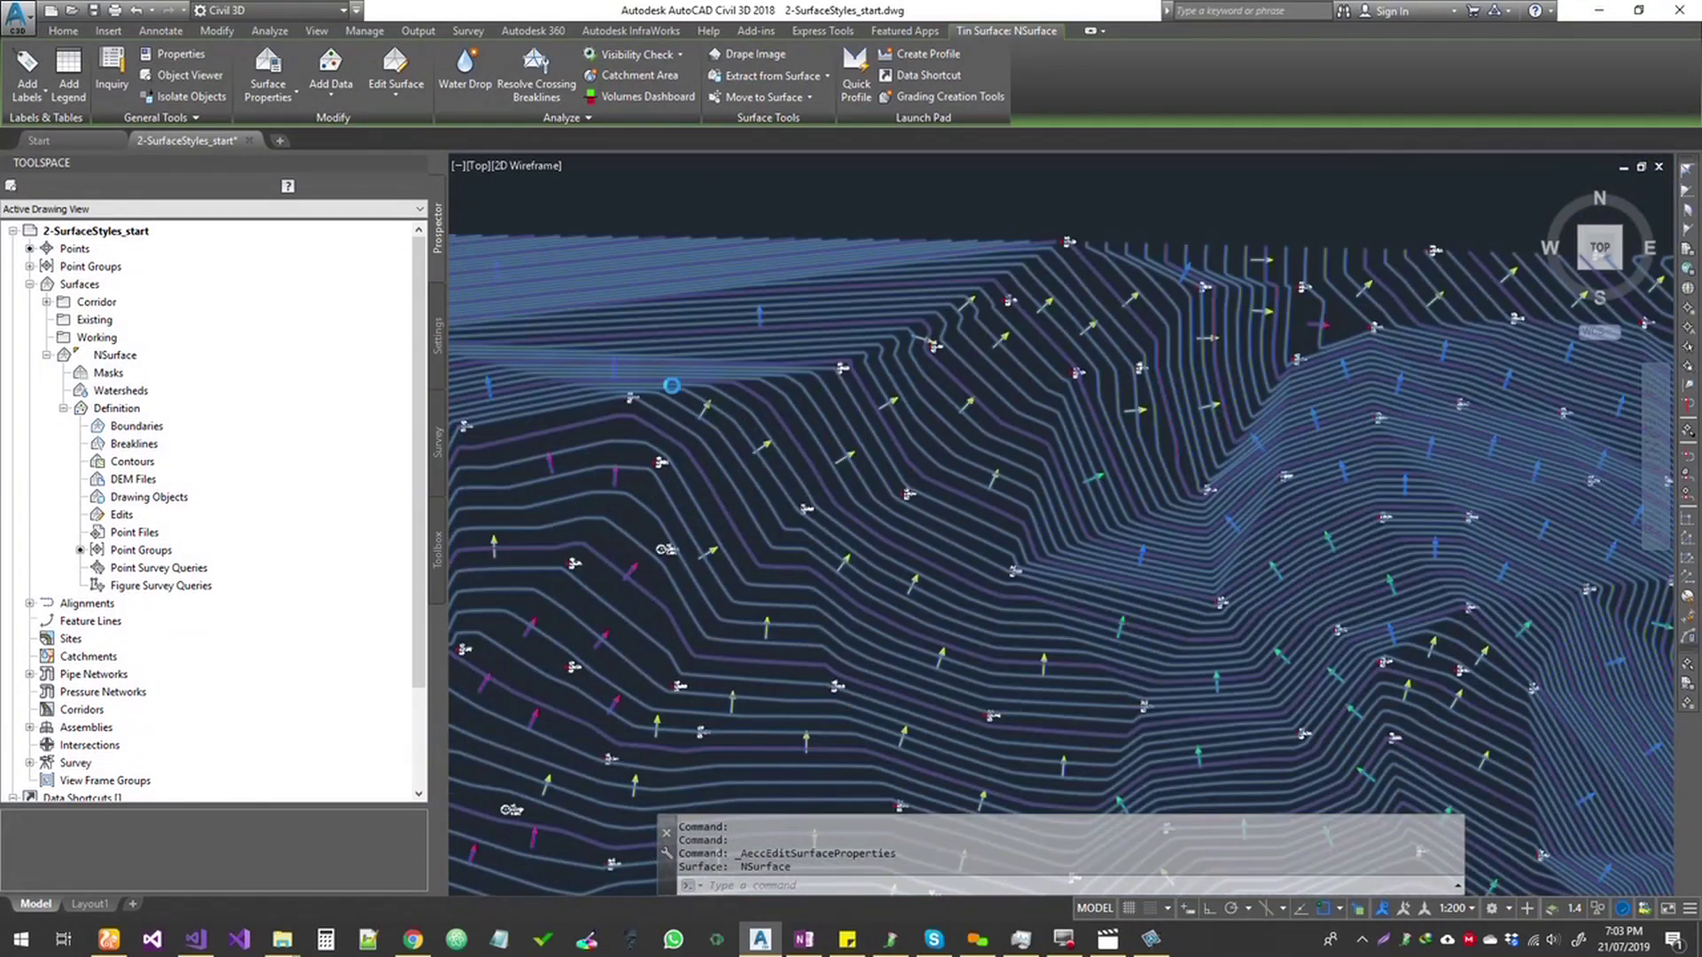
pyautogui.scroll(2, 722, 433)
pyautogui.scroll(3, 710, 428)
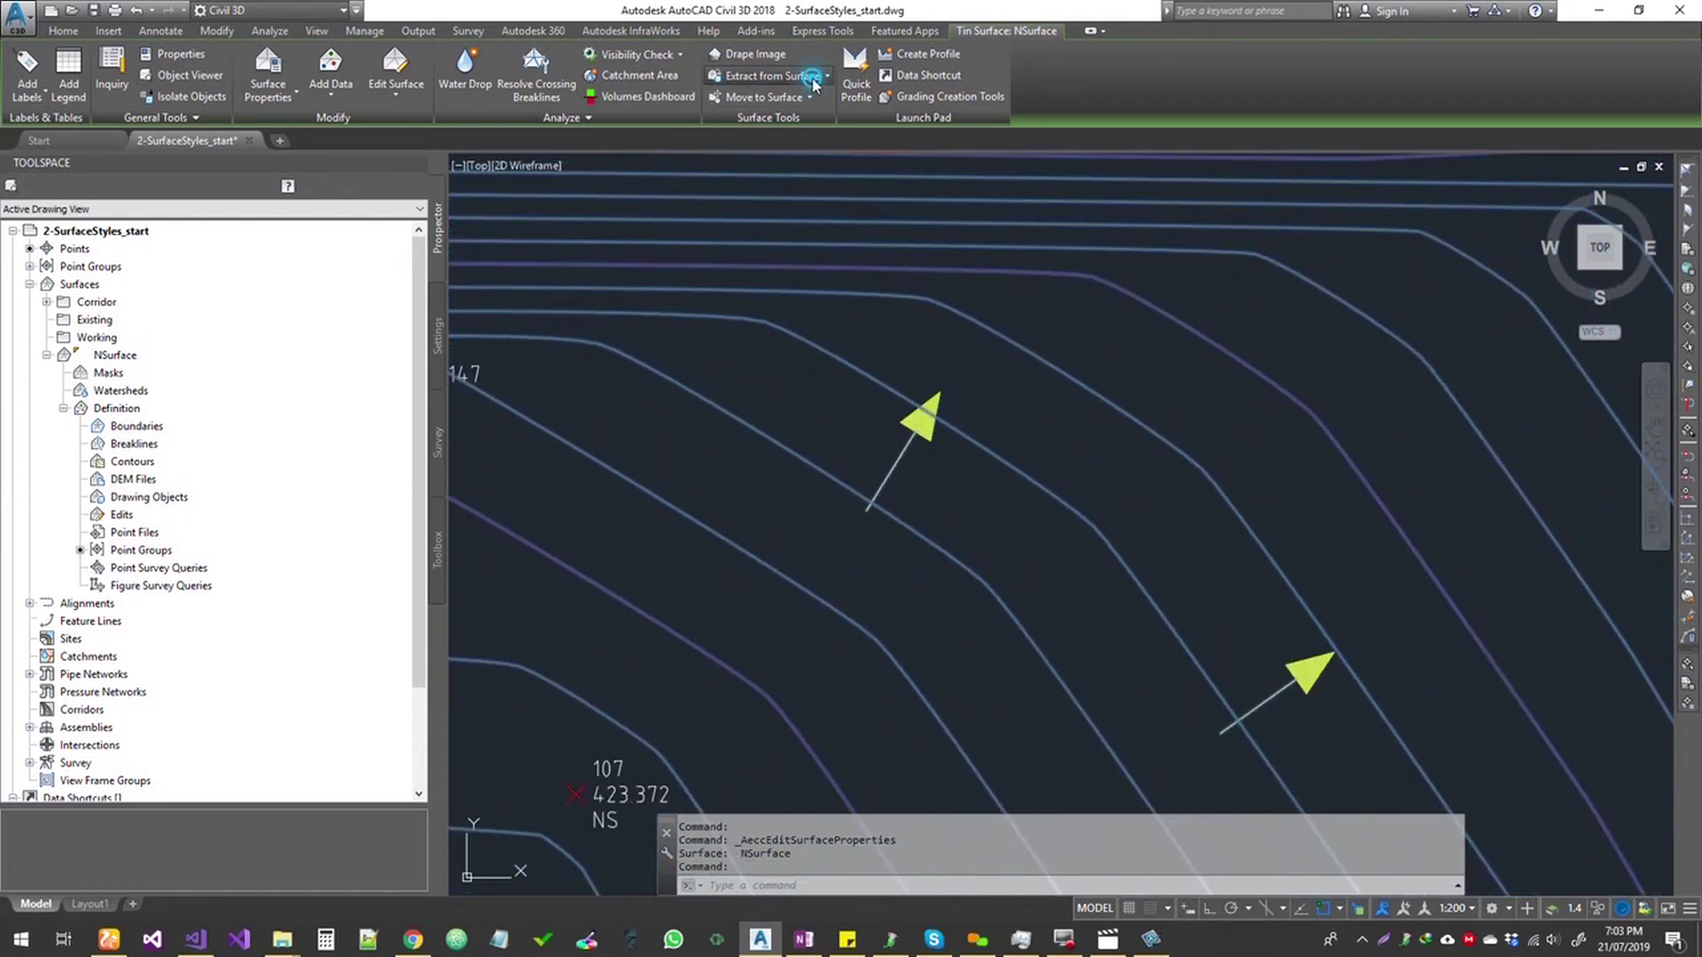
pyautogui.click(769, 76)
pyautogui.click(780, 177)
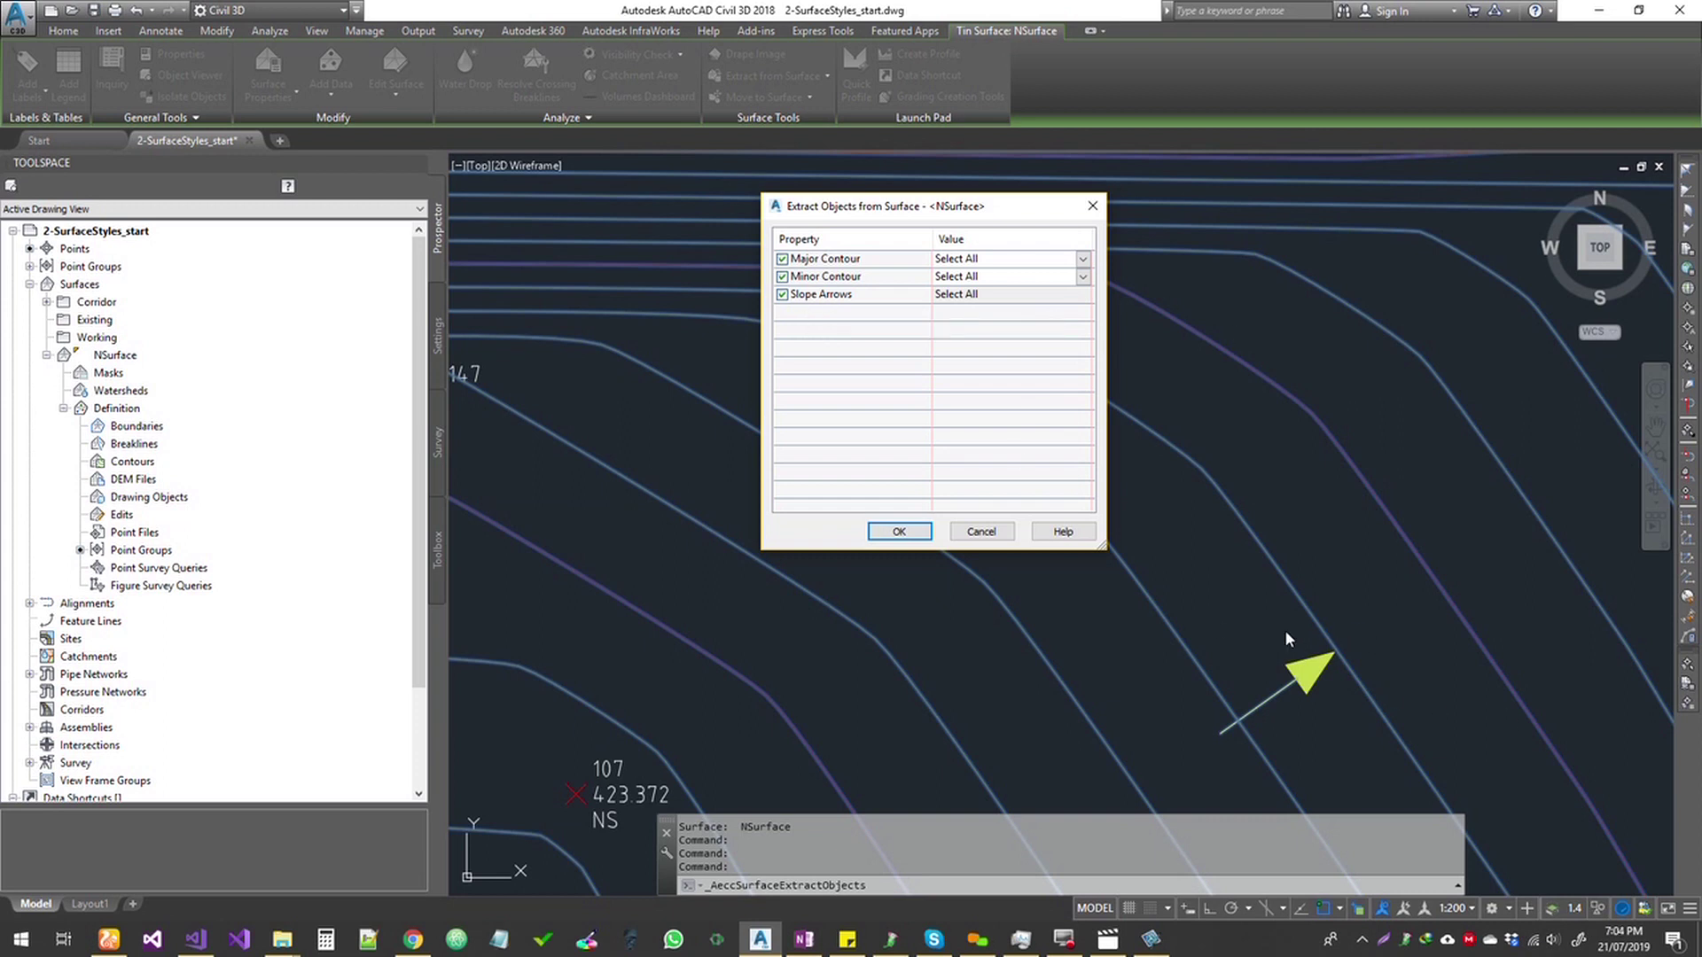
pyautogui.click(991, 533)
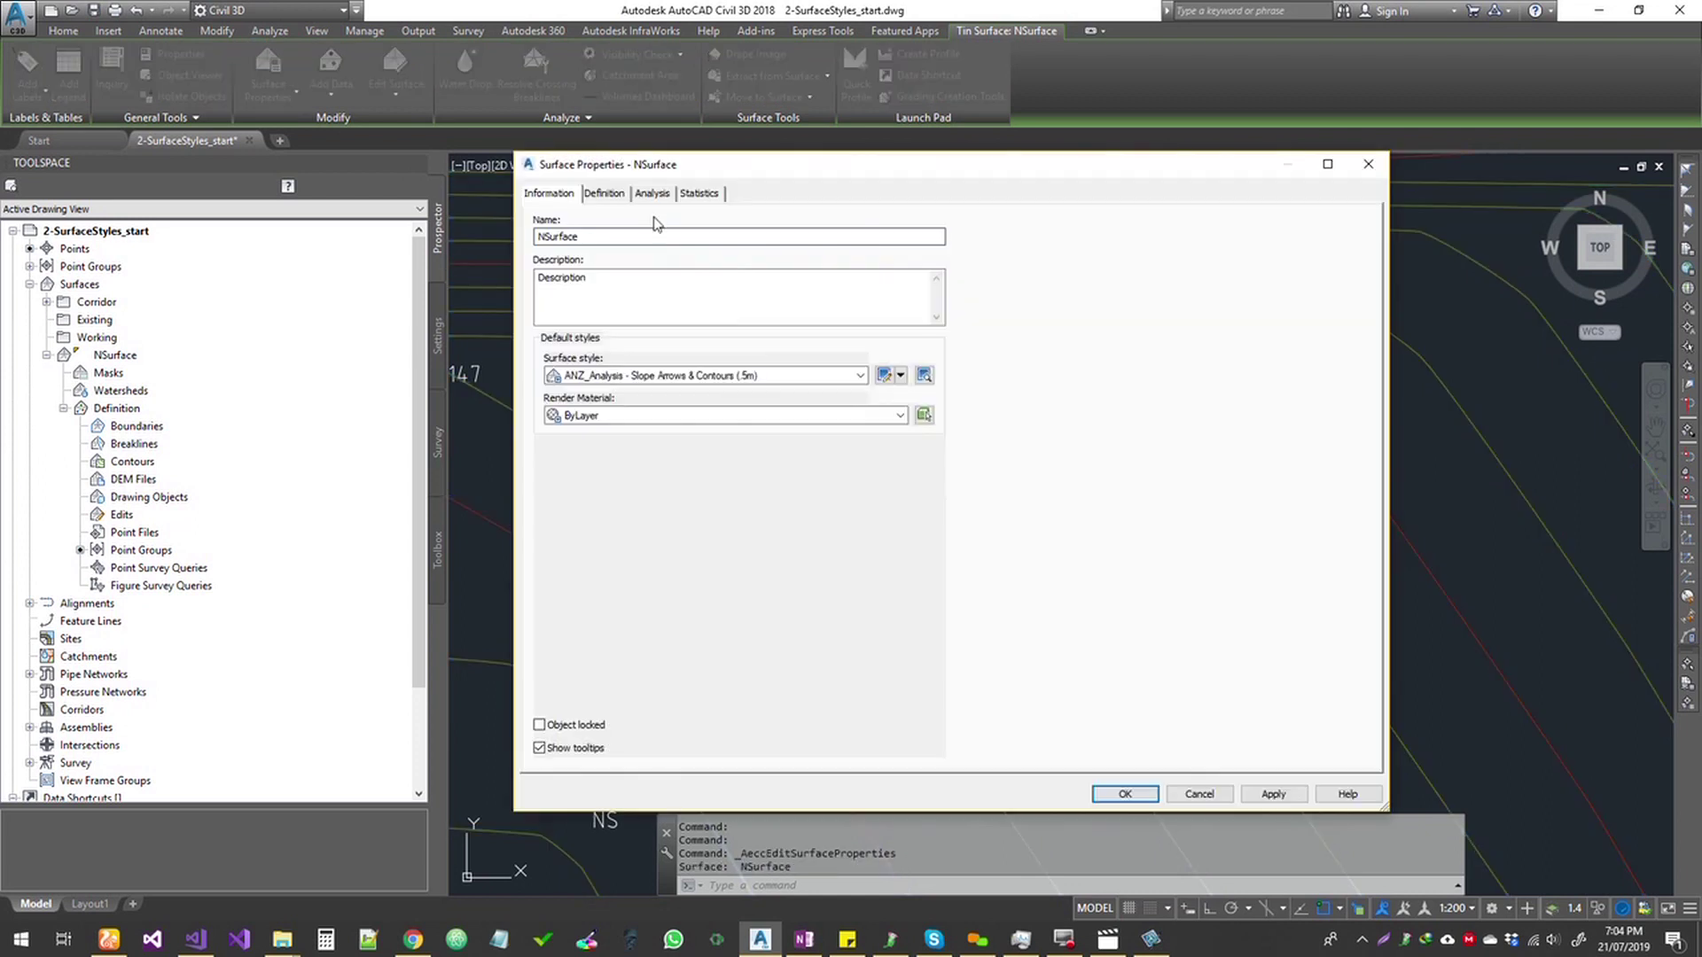
# - Compute a Watersheds analysis for NSurface with the ANZ_Watershed legend, then close Surface Properties
pyautogui.click(661, 193)
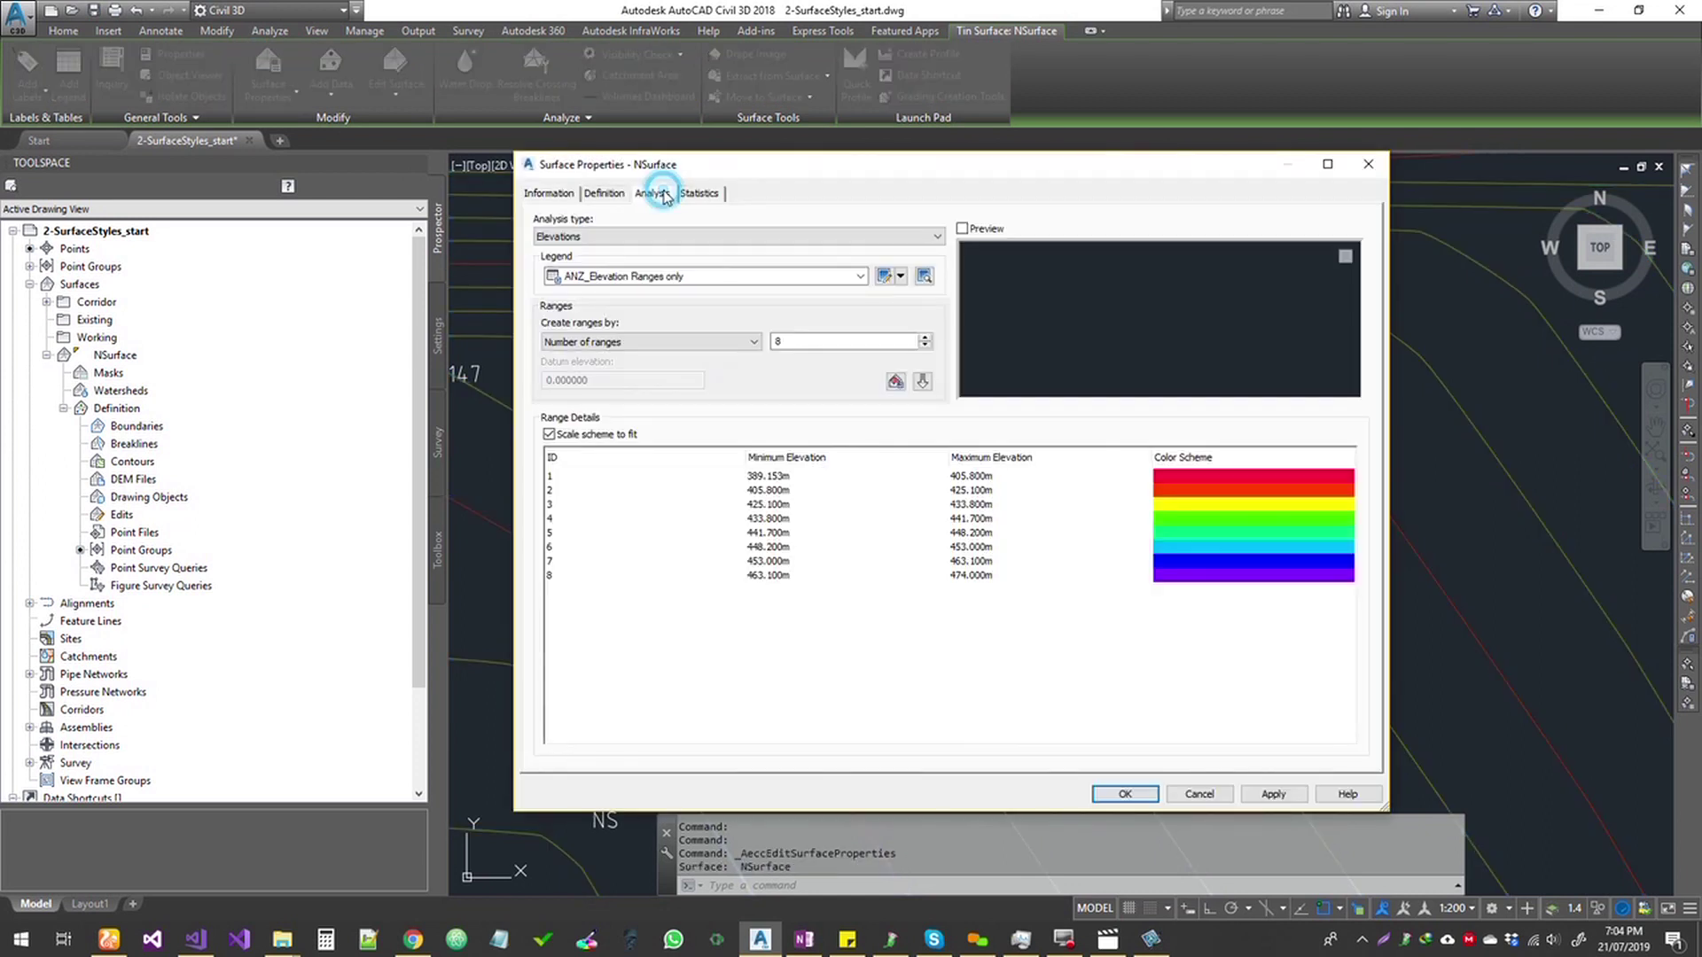
pyautogui.click(658, 236)
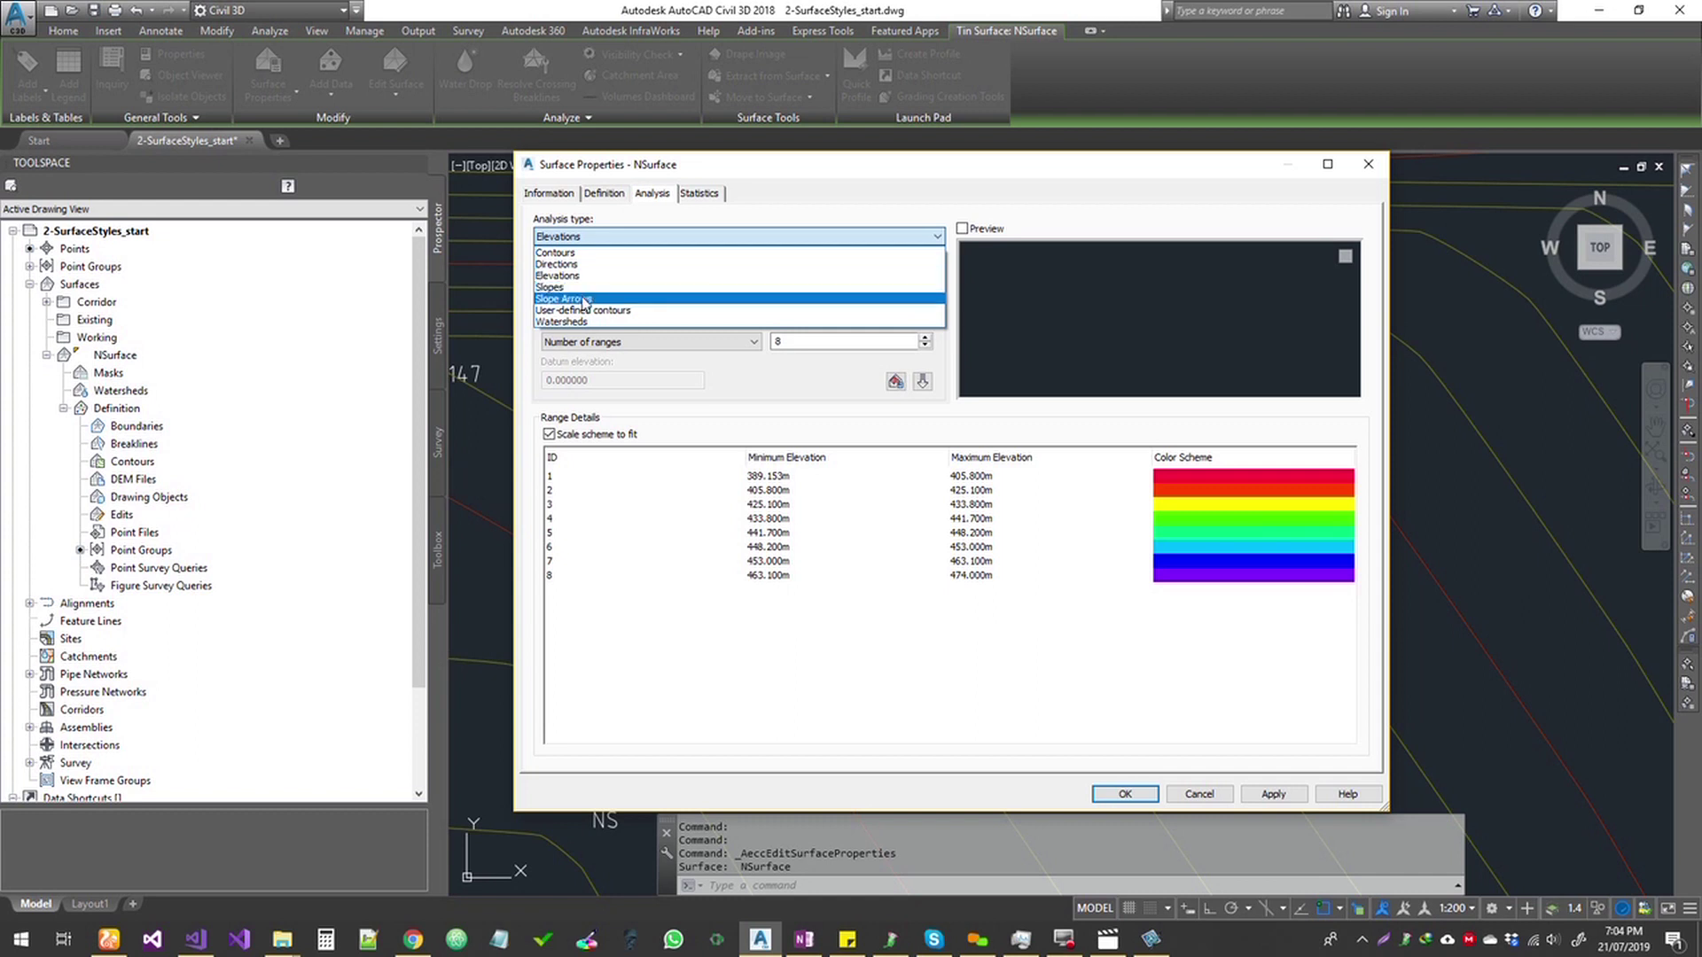
pyautogui.click(604, 323)
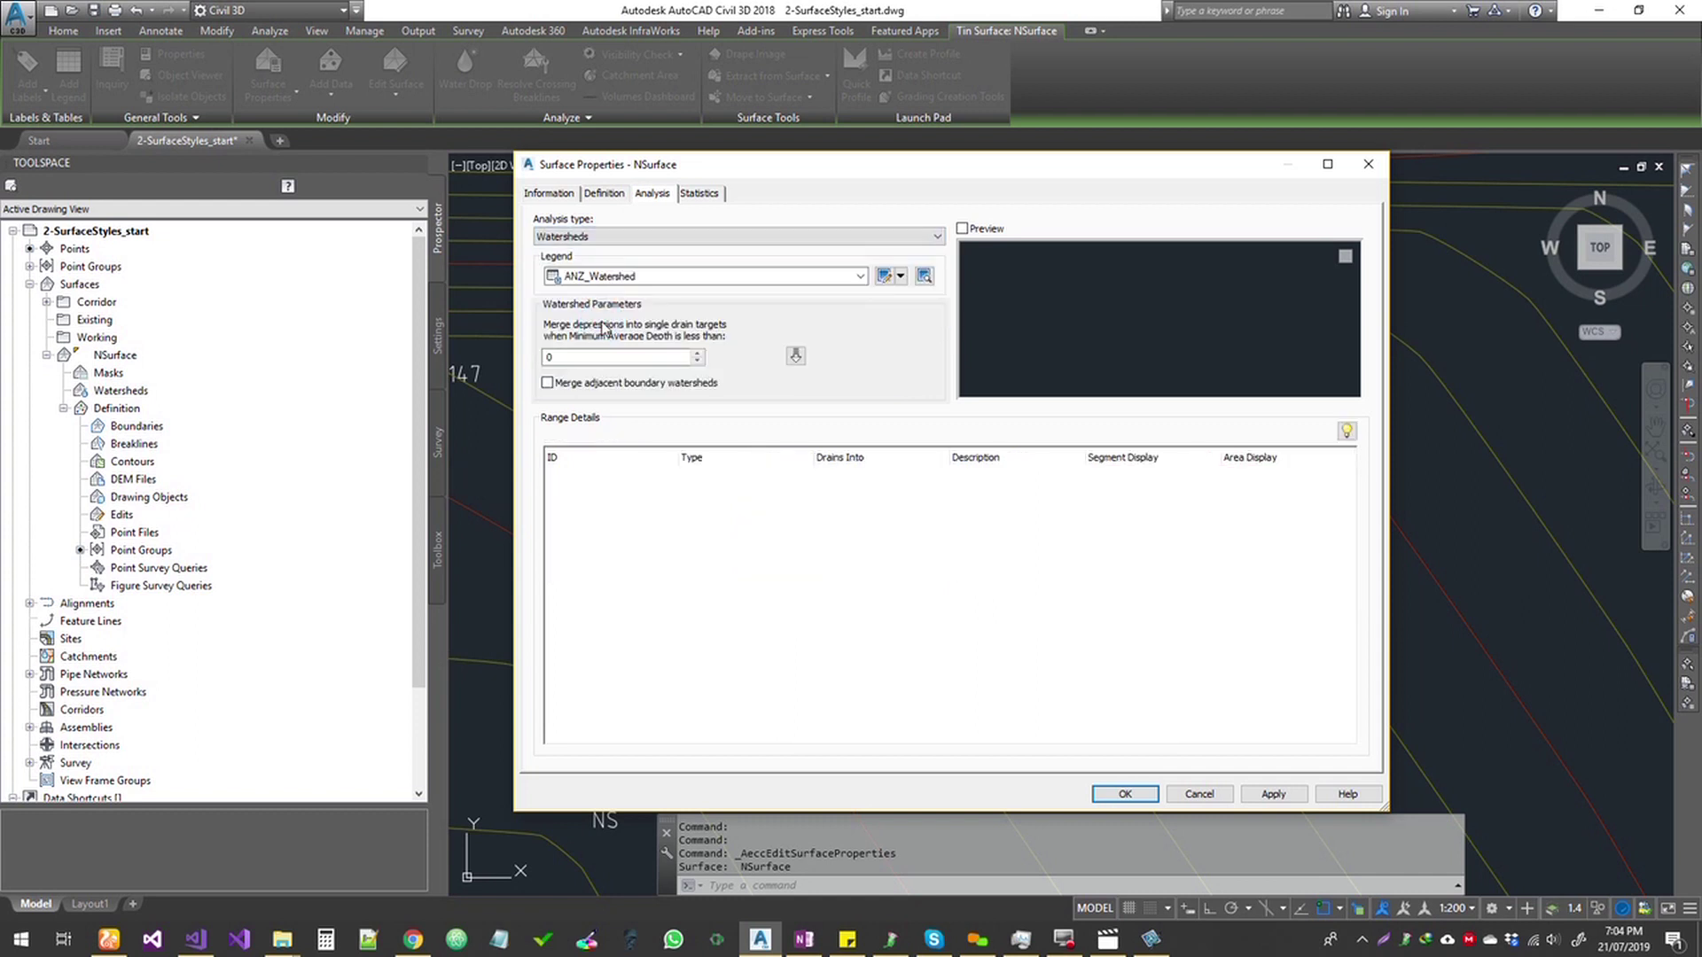
pyautogui.click(796, 358)
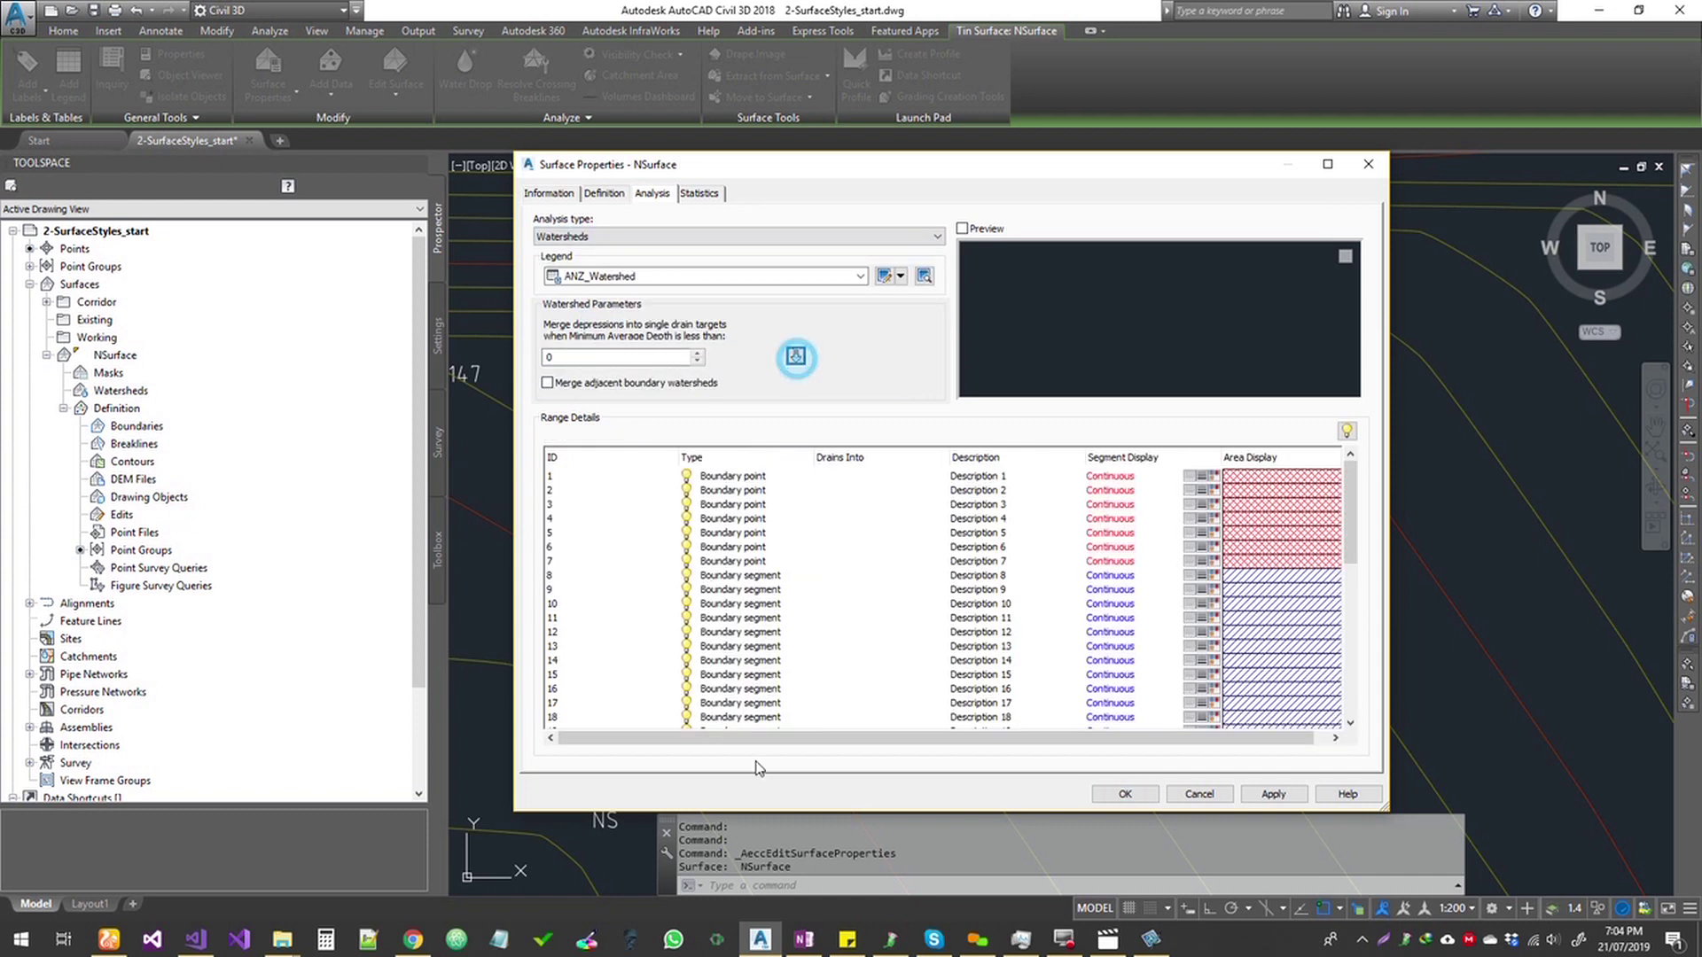
pyautogui.scroll(-3, 1223, 532)
pyautogui.scroll(-4, 1201, 603)
pyautogui.scroll(-2, 1190, 638)
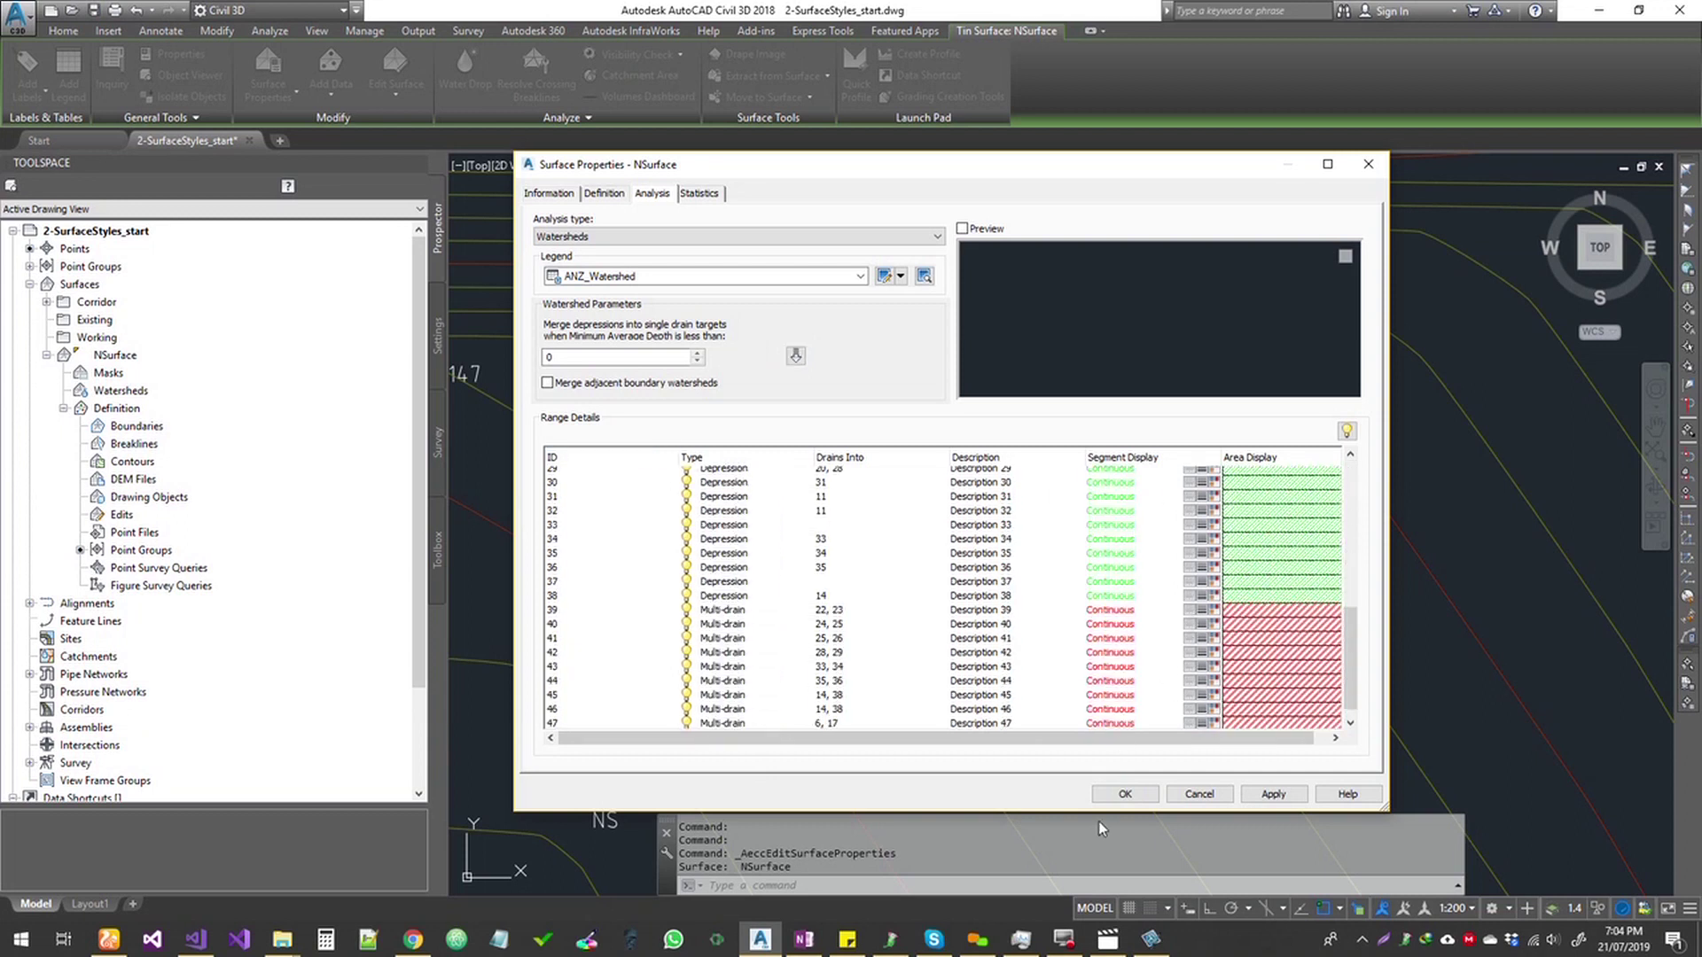
pyautogui.click(1125, 795)
pyautogui.scroll(-3, 962, 600)
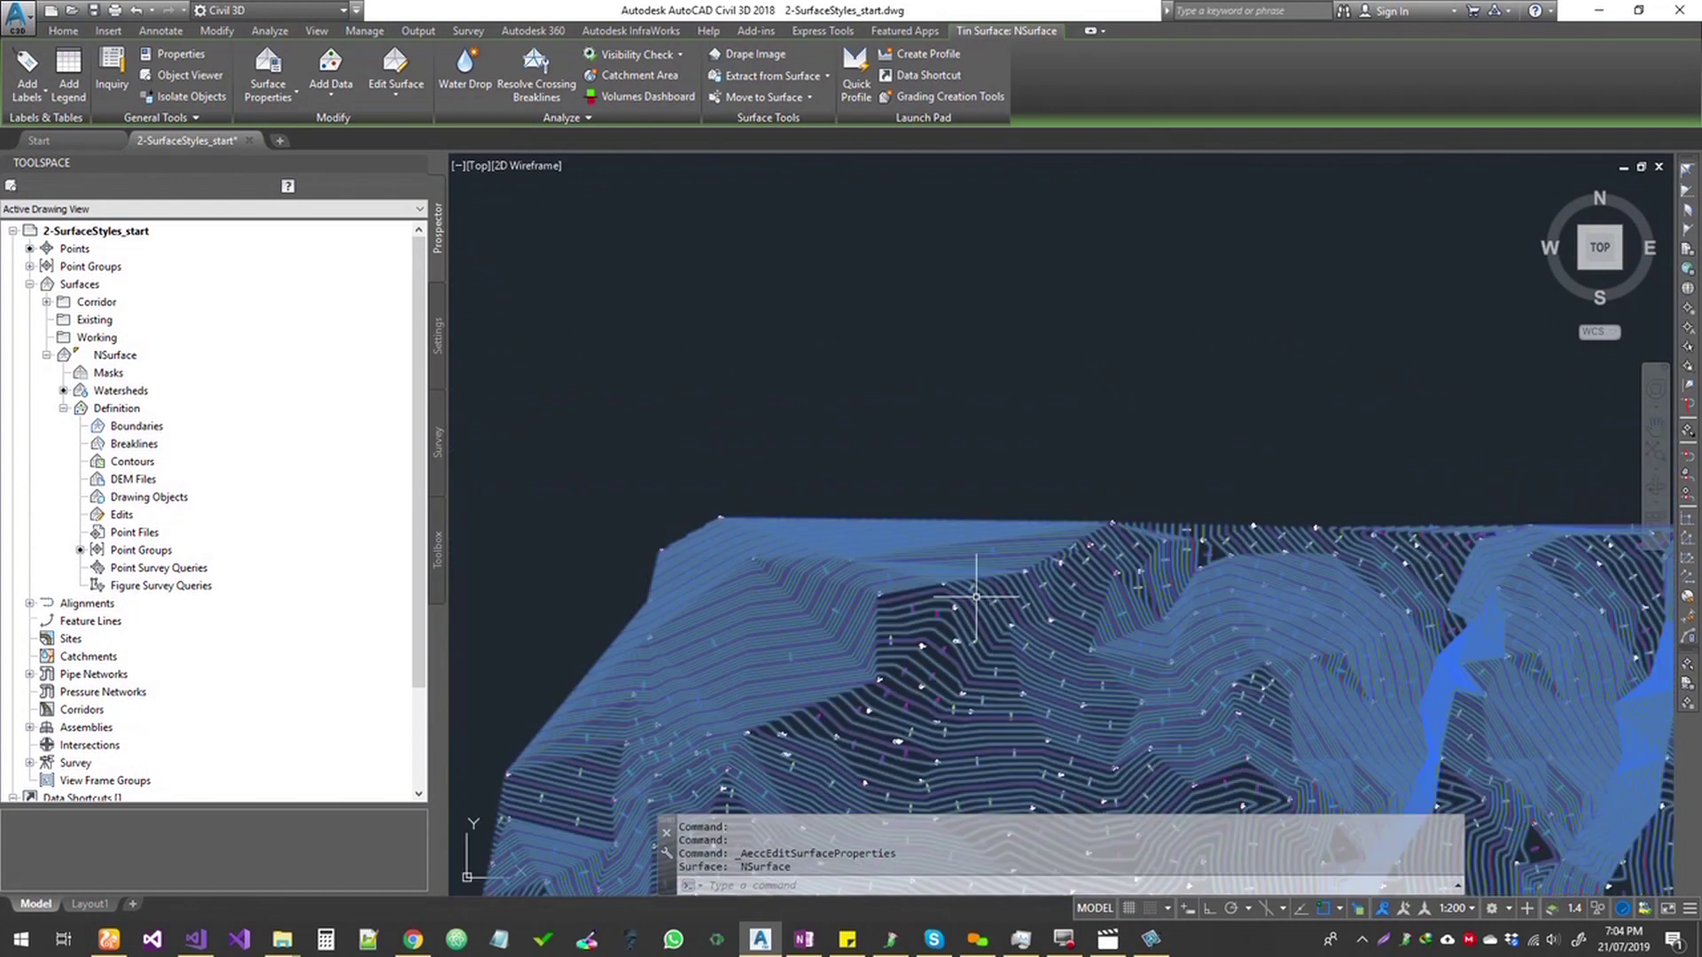
# - Change NSurface's surface style to ANZ_Watersheds + Slope Arrows
pyautogui.moveTo(922, 417); pyautogui.dragTo(918, 317, button='middle')
pyautogui.click(267, 71)
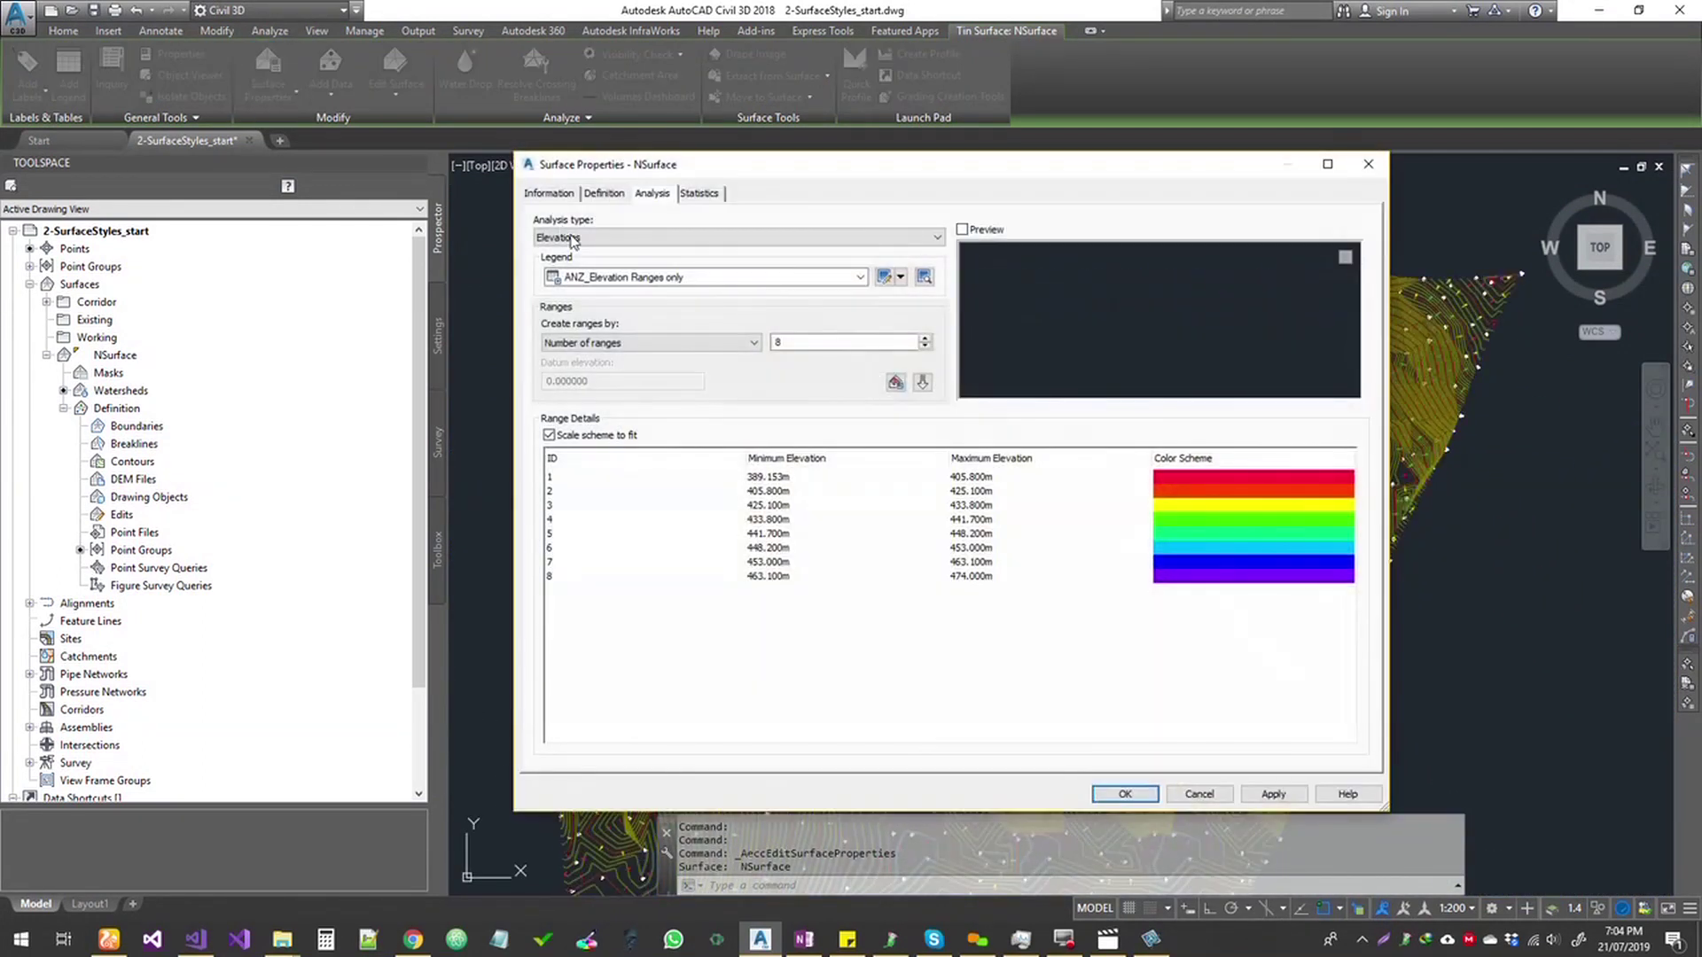
pyautogui.click(549, 194)
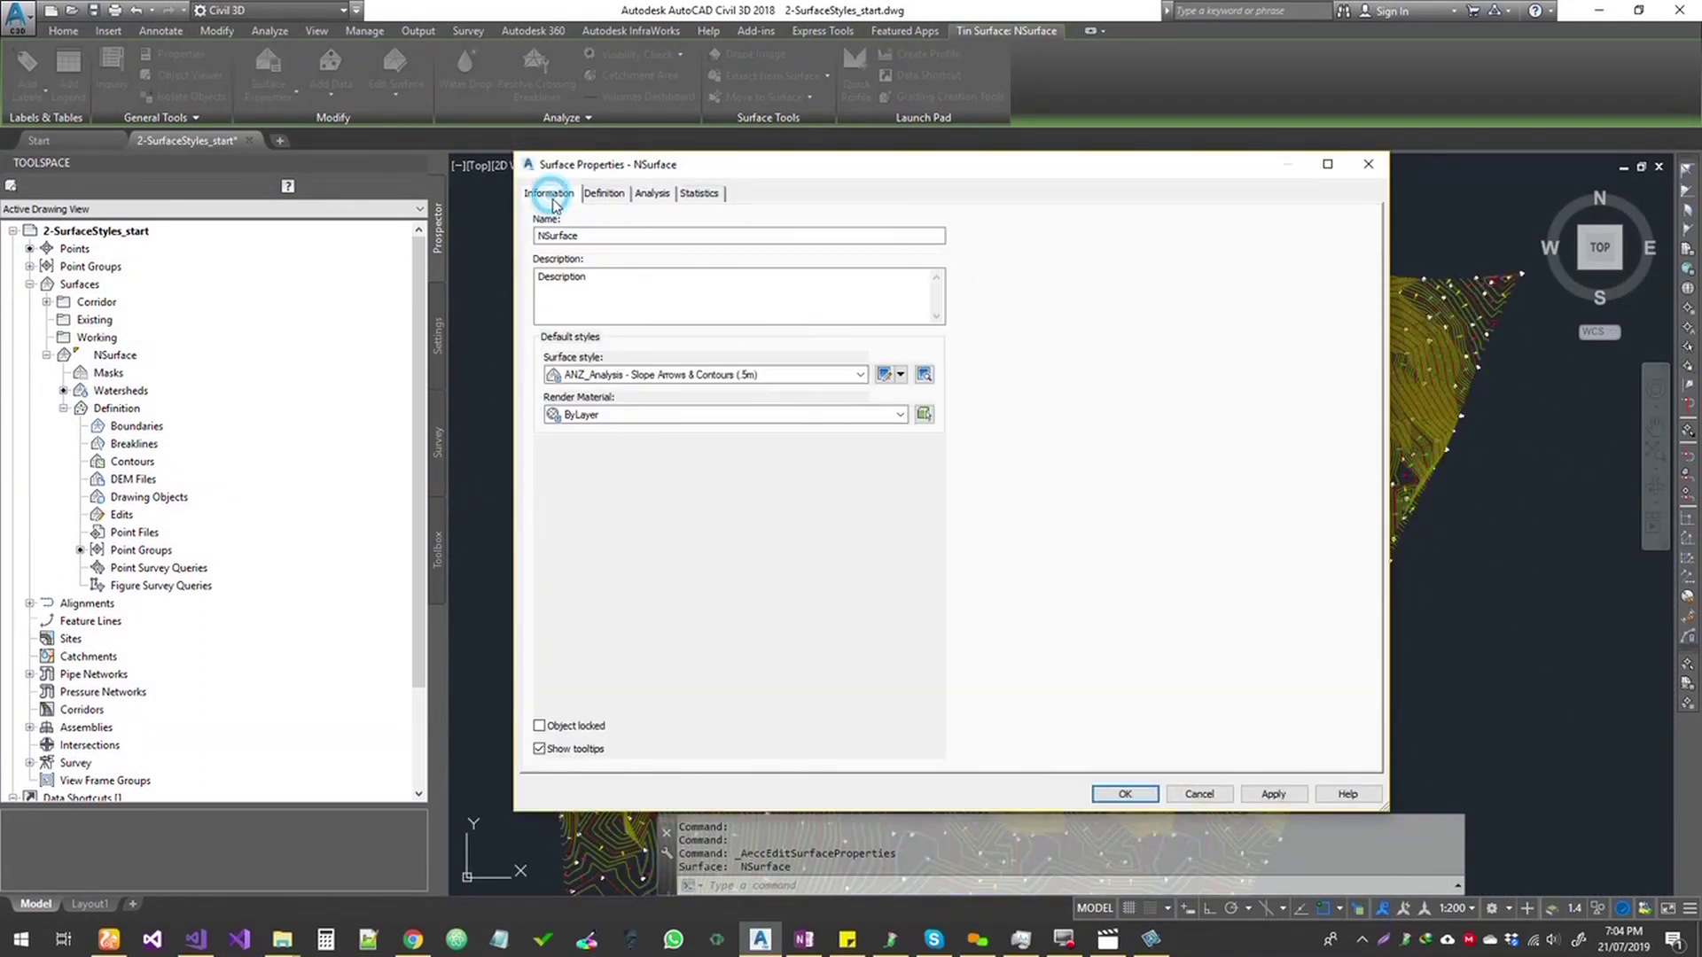
pyautogui.click(660, 375)
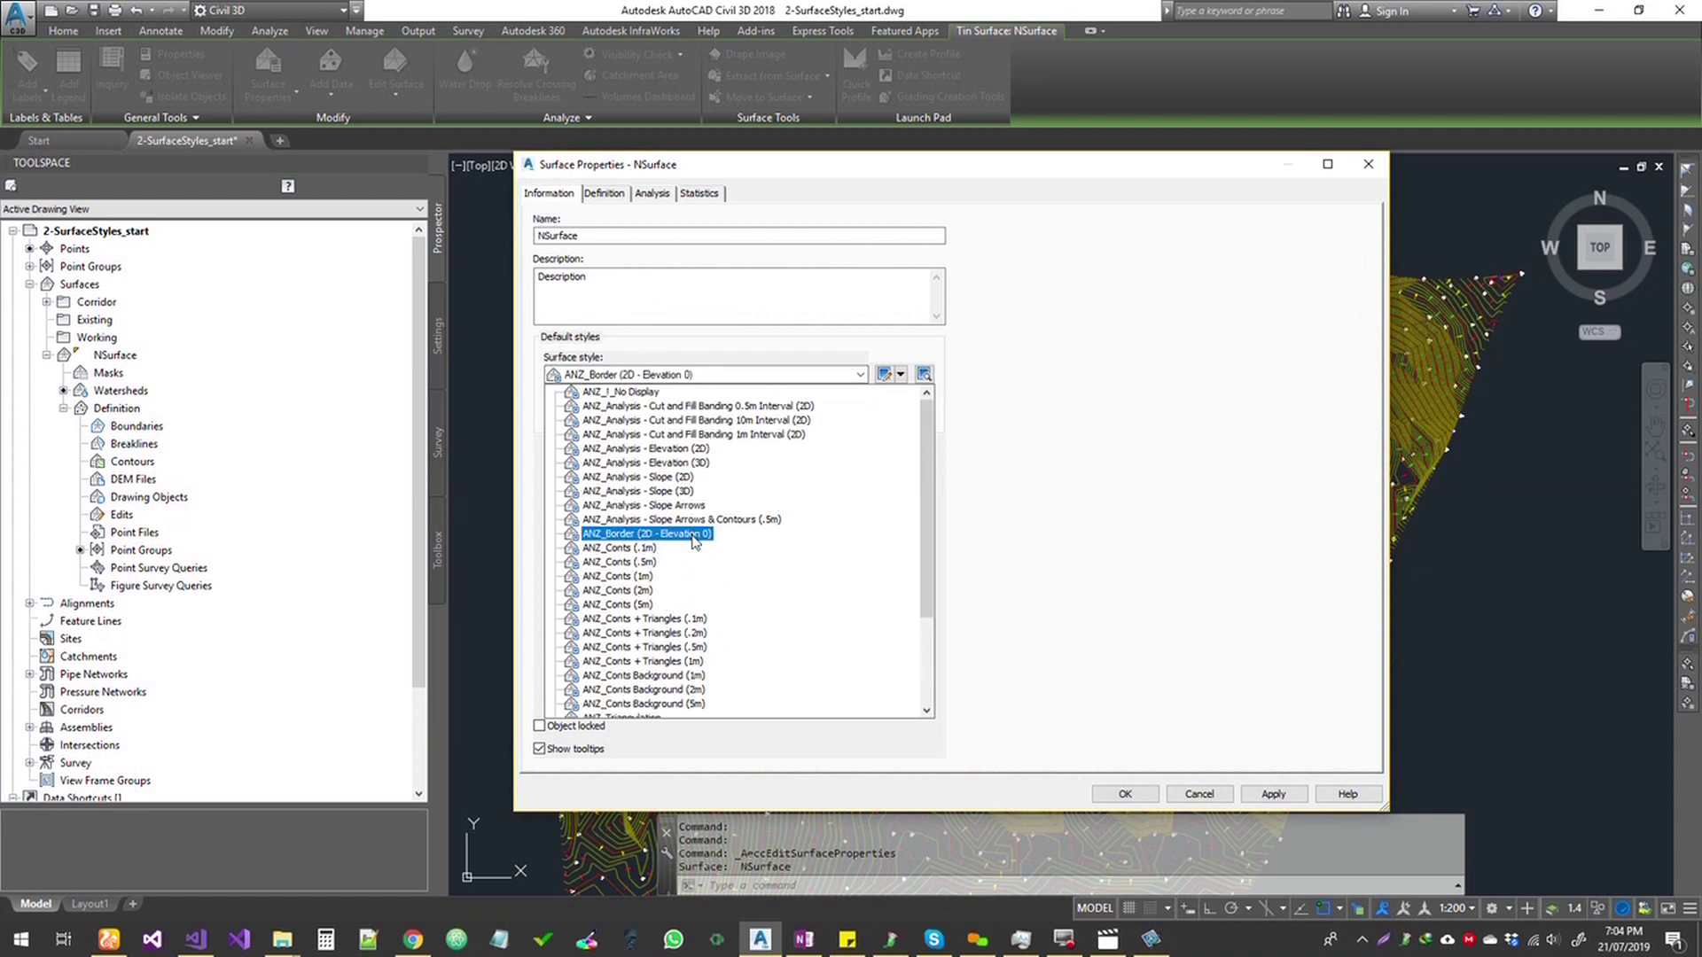
pyautogui.scroll(-1, 697, 635)
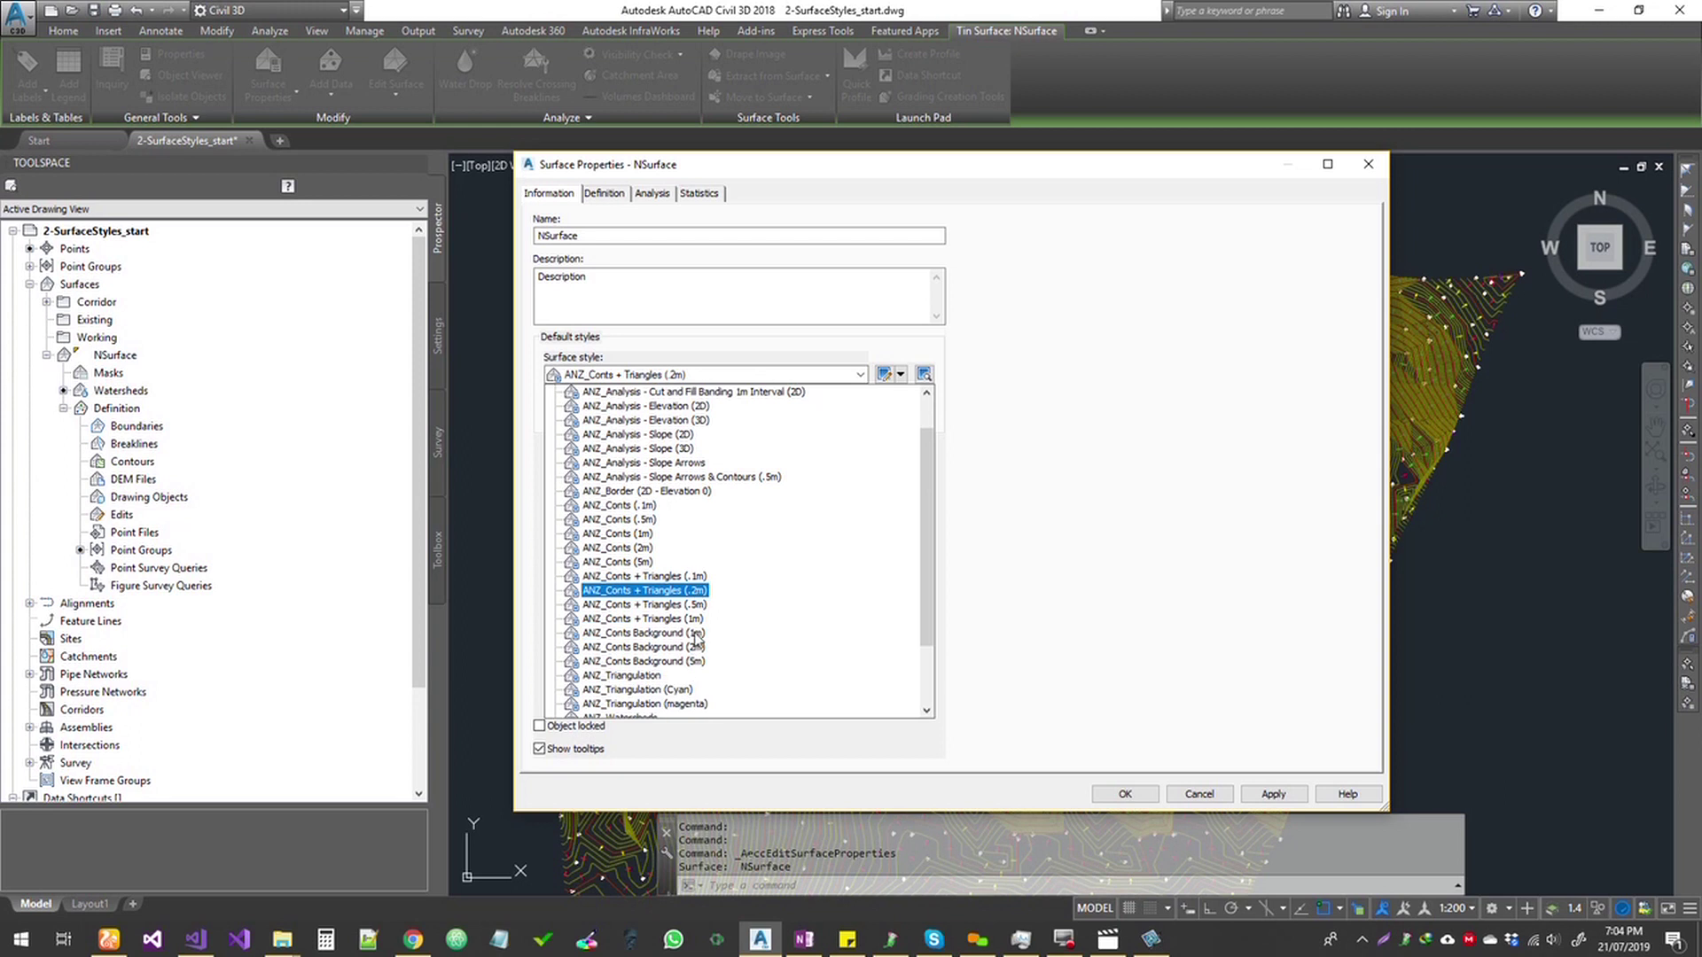
pyautogui.scroll(-2, 697, 636)
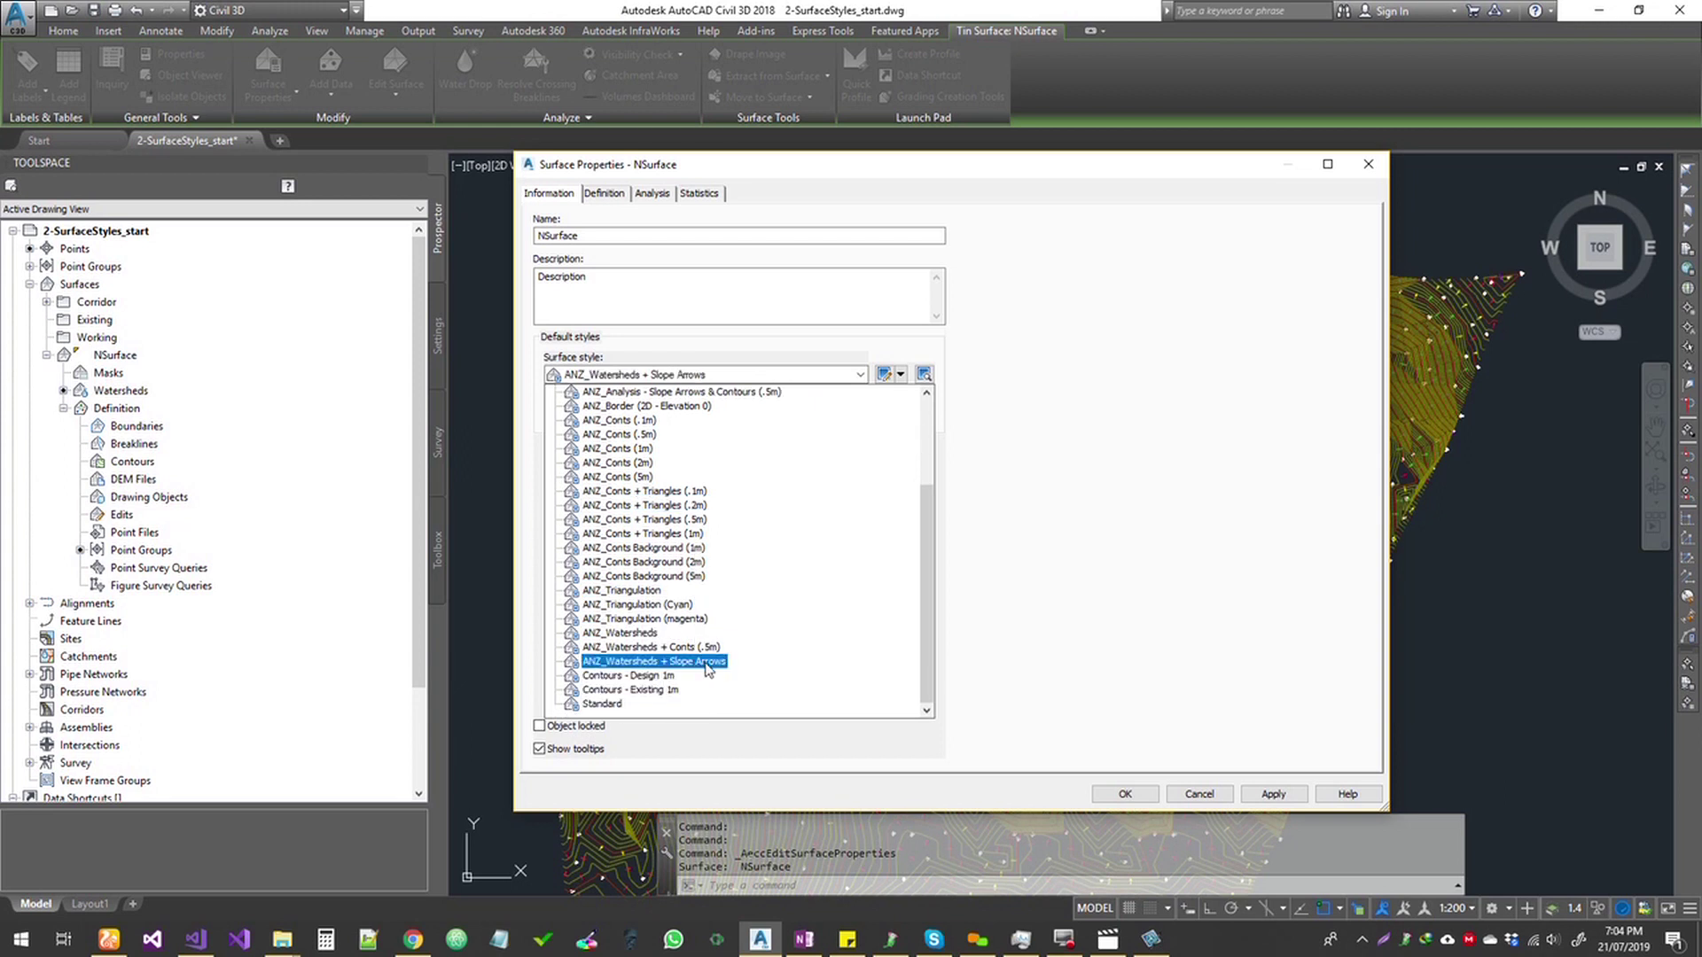
pyautogui.click(708, 663)
pyautogui.click(1122, 795)
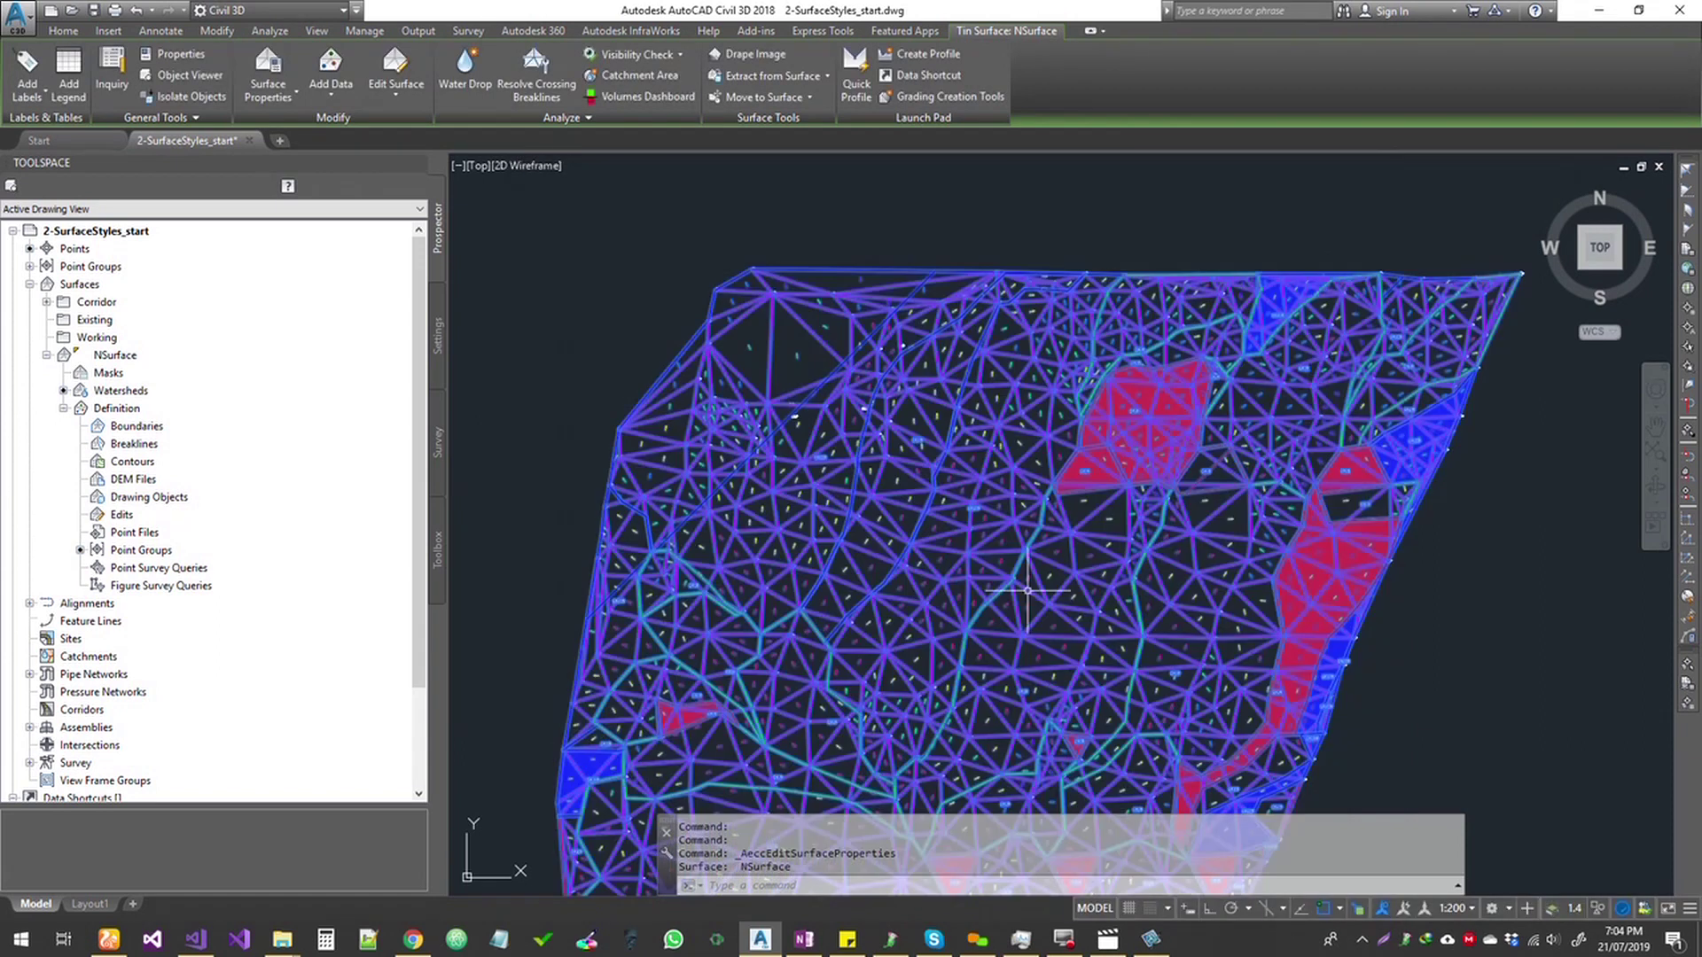
# - Select NSurface and start ADDSURFACELEGENDTABLE with Add Legend
pyautogui.scroll(5, 697, 365)
pyautogui.scroll(-5, 824, 477)
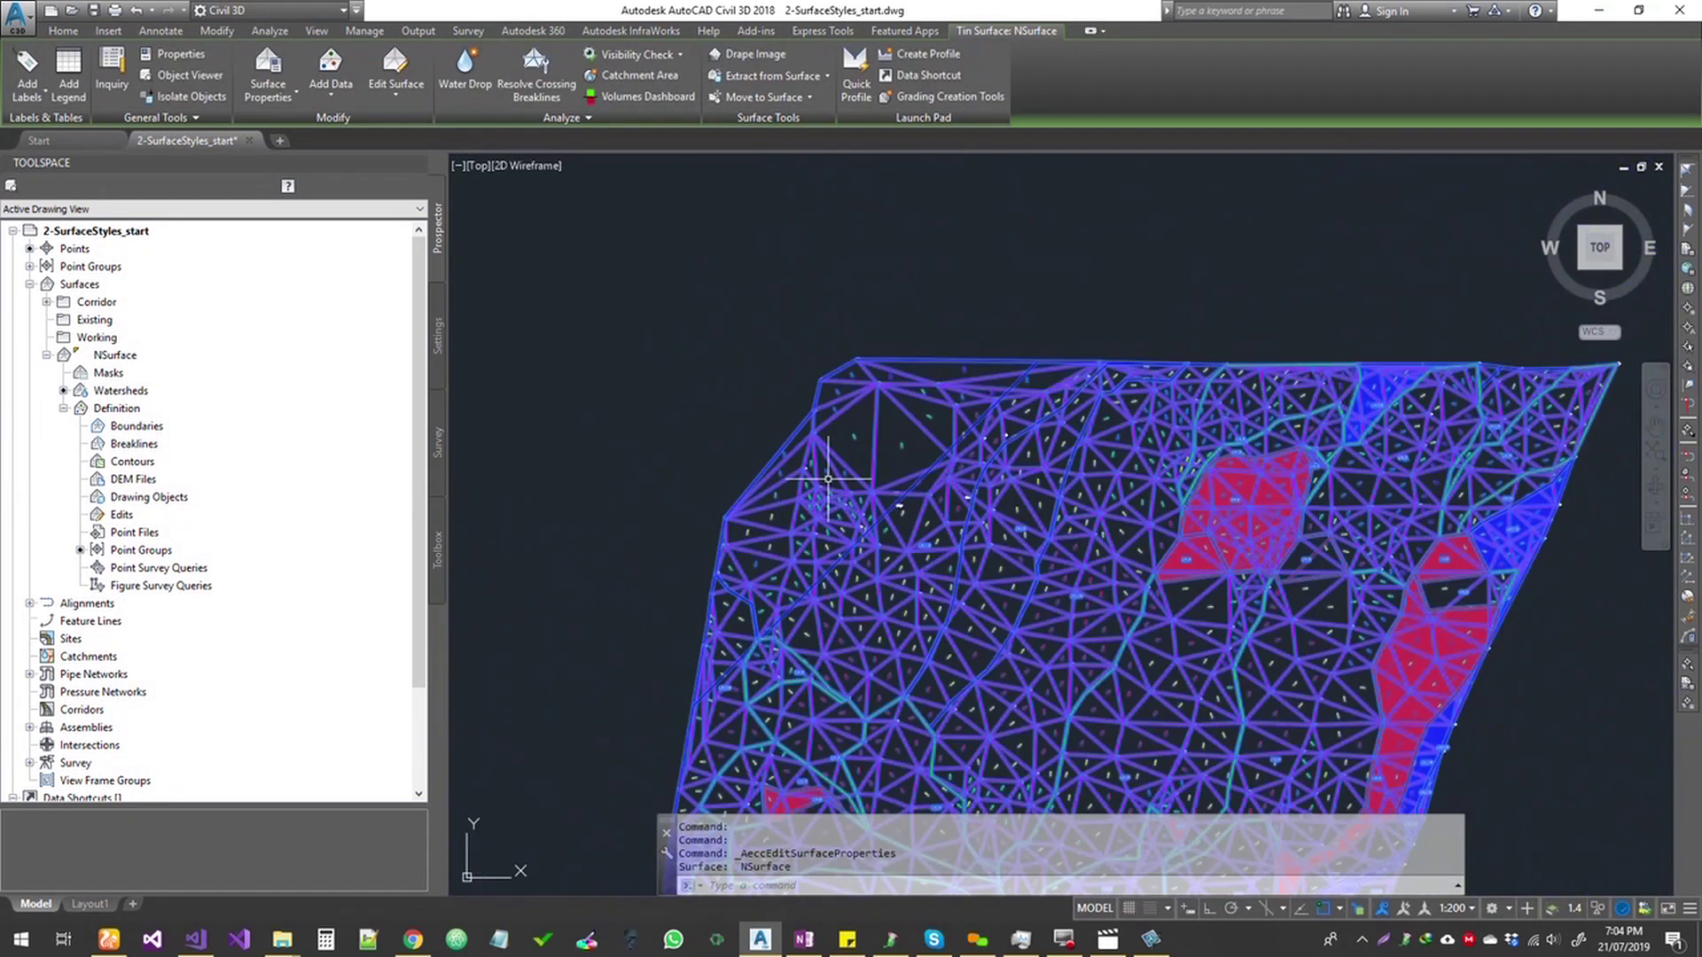
pyautogui.moveTo(949, 558); pyautogui.dragTo(794, 305, button='middle')
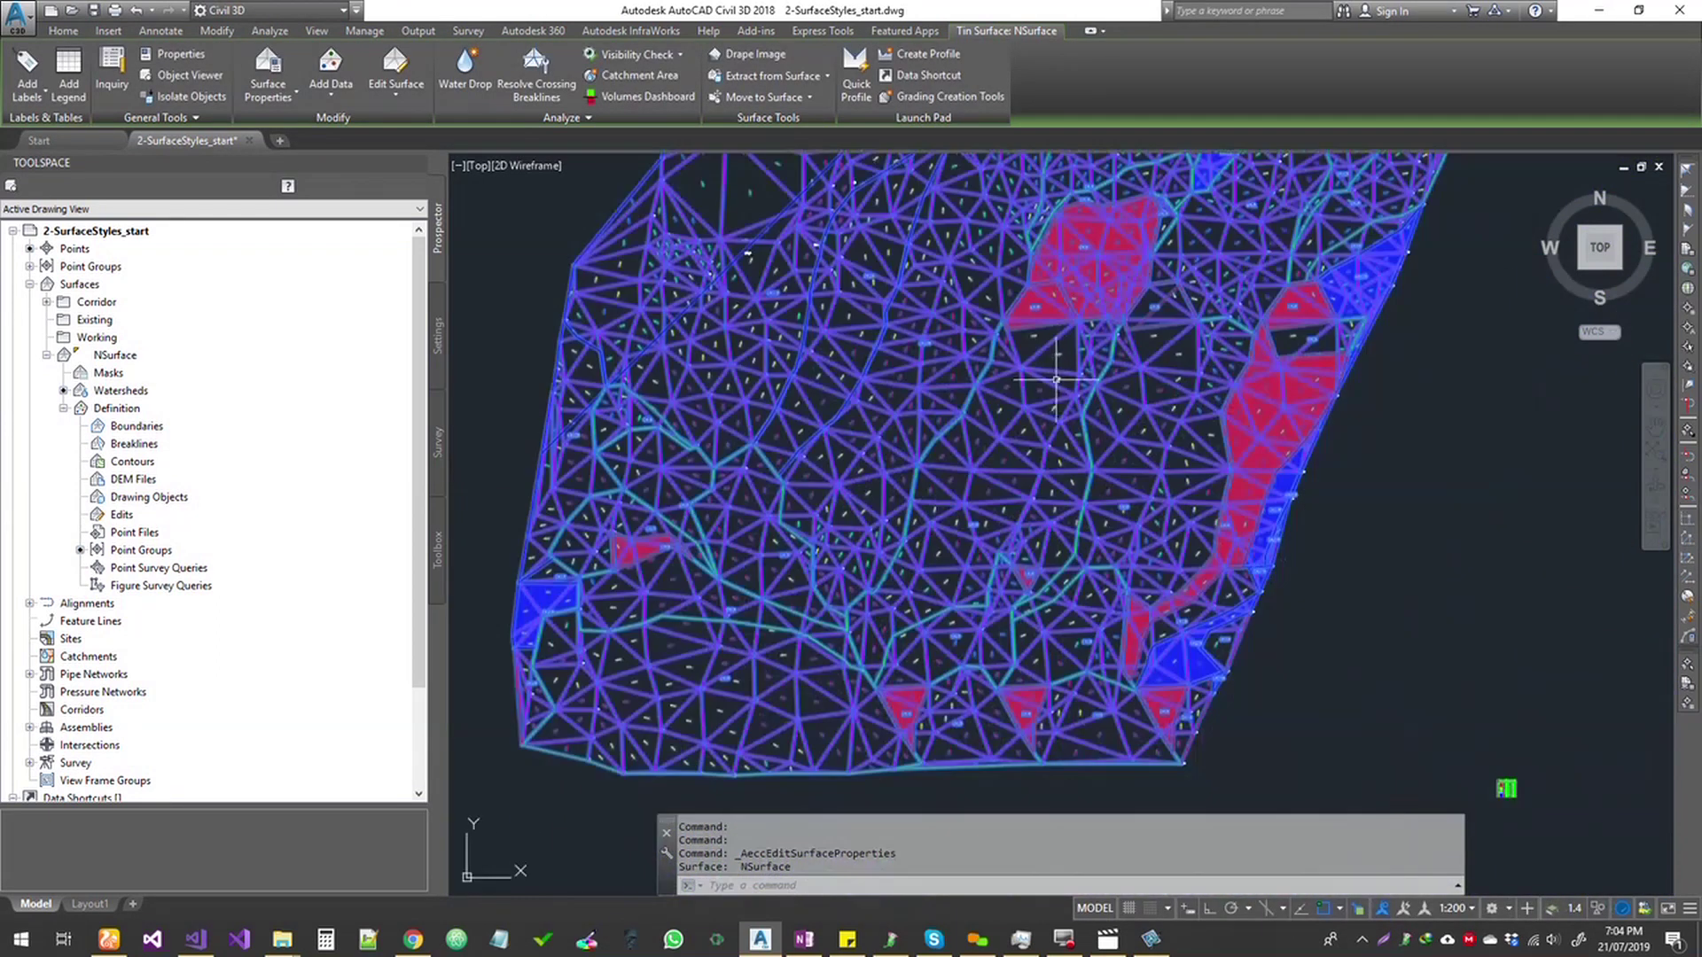
pyautogui.scroll(3, 880, 509)
pyautogui.press('Escape')
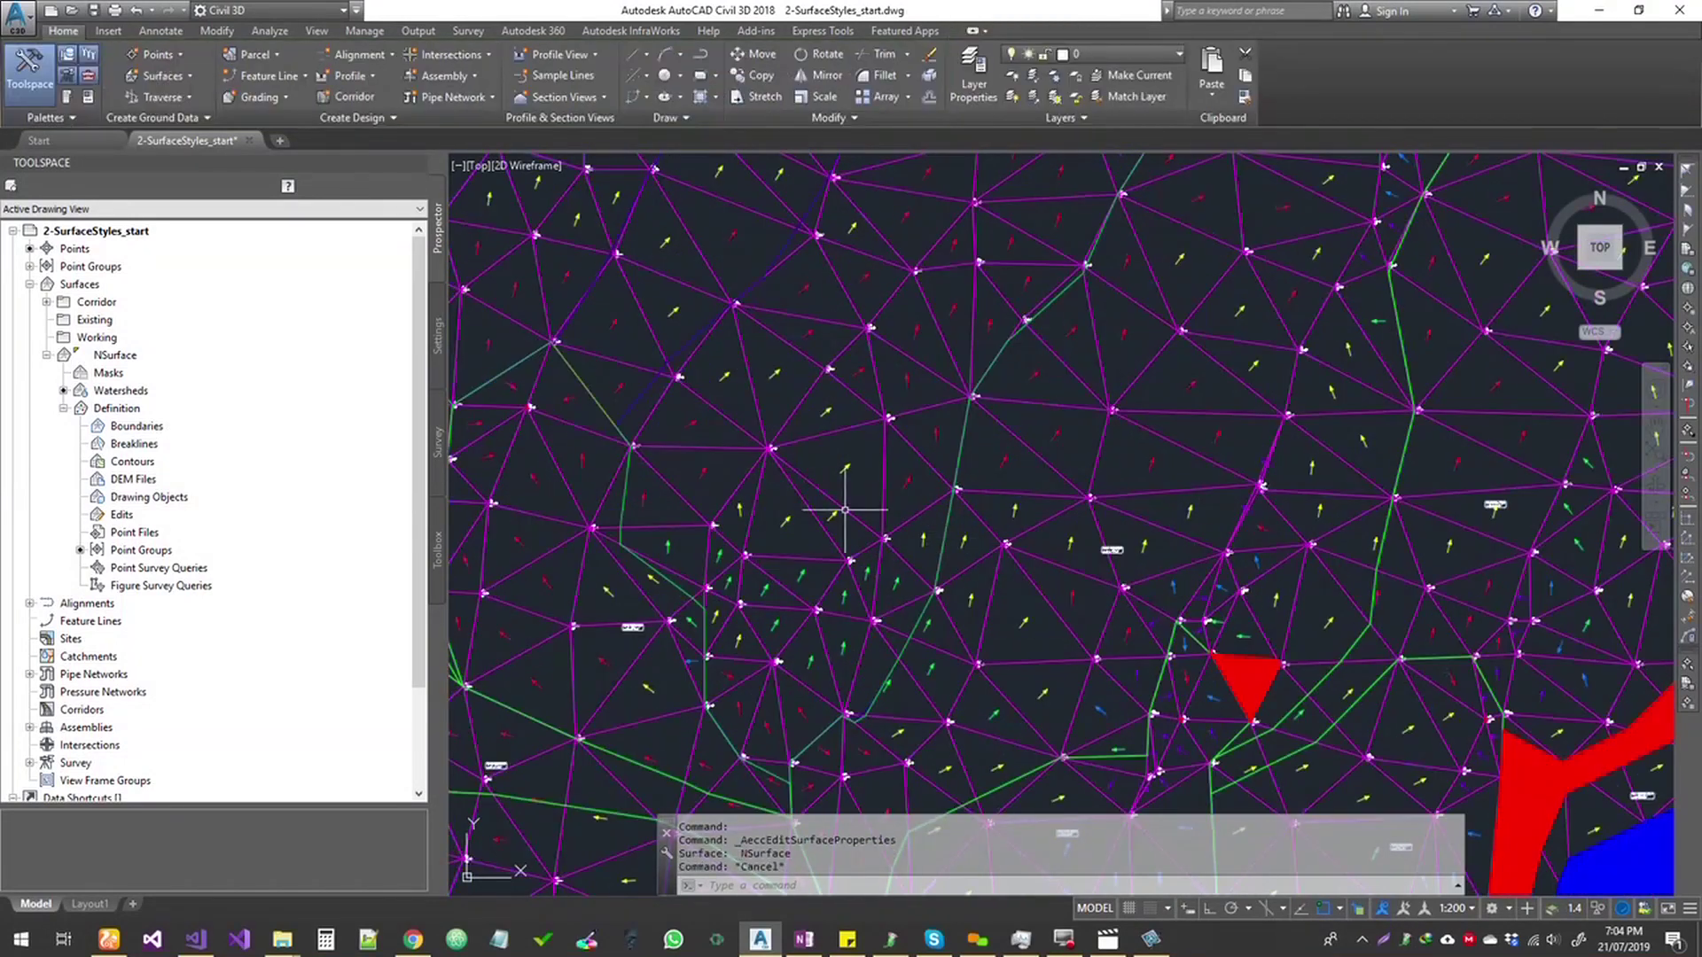
pyautogui.scroll(-5, 822, 512)
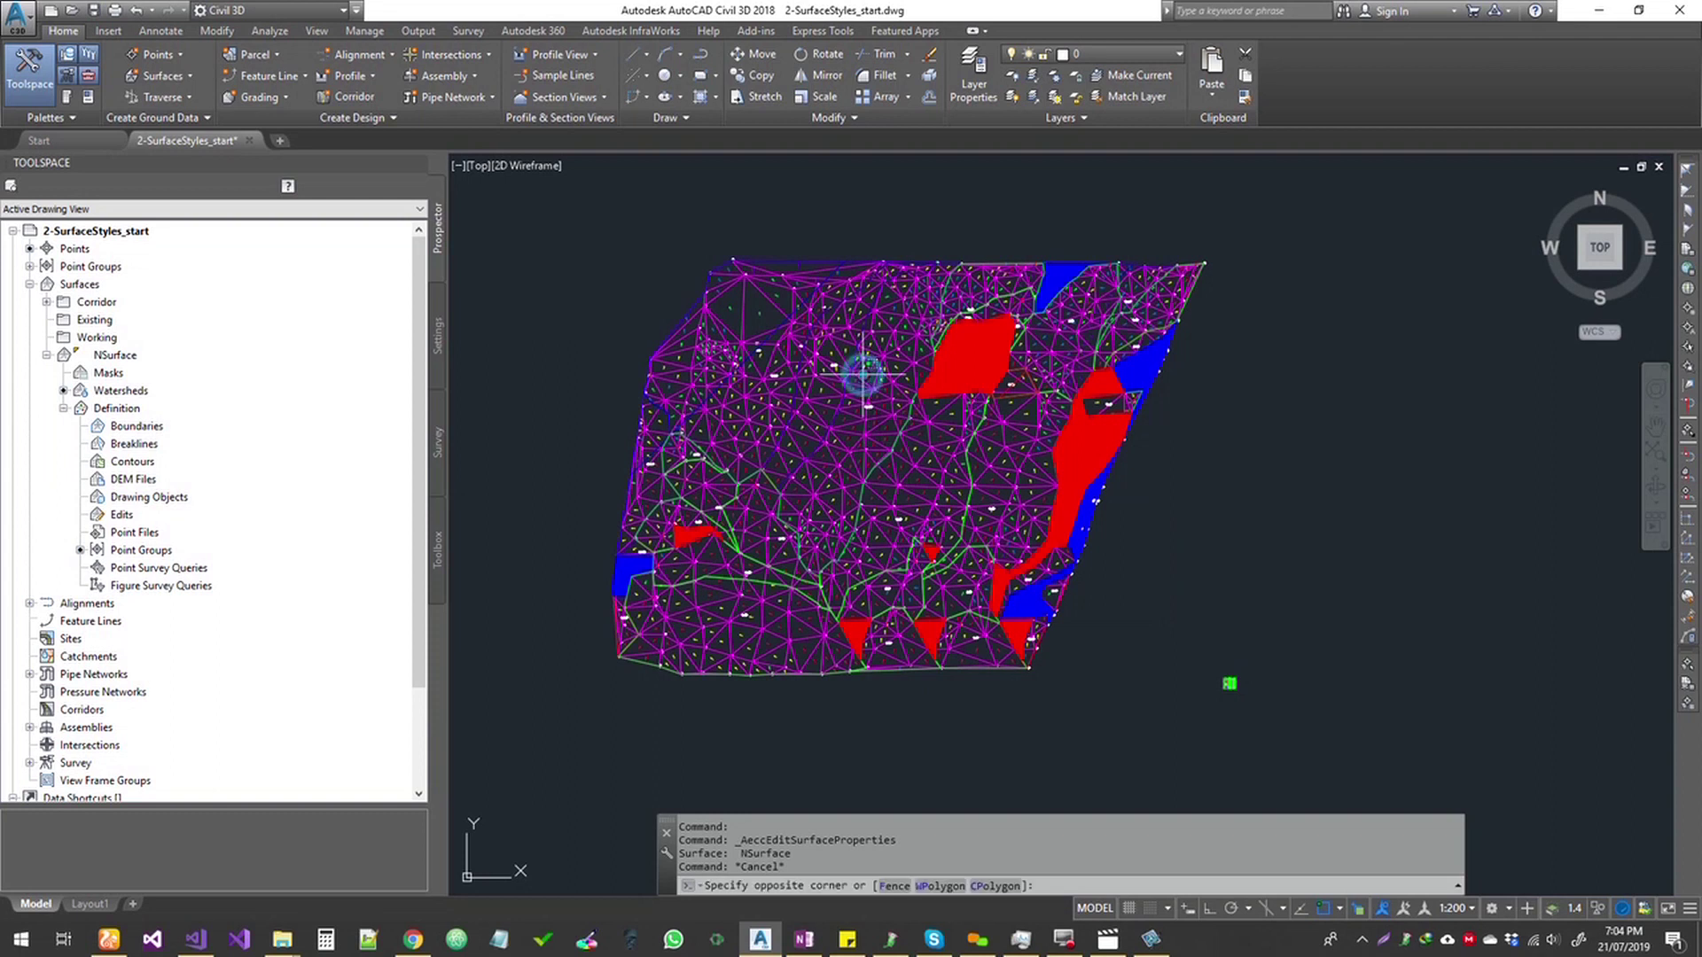
pyautogui.click(843, 358)
pyautogui.press('Escape')
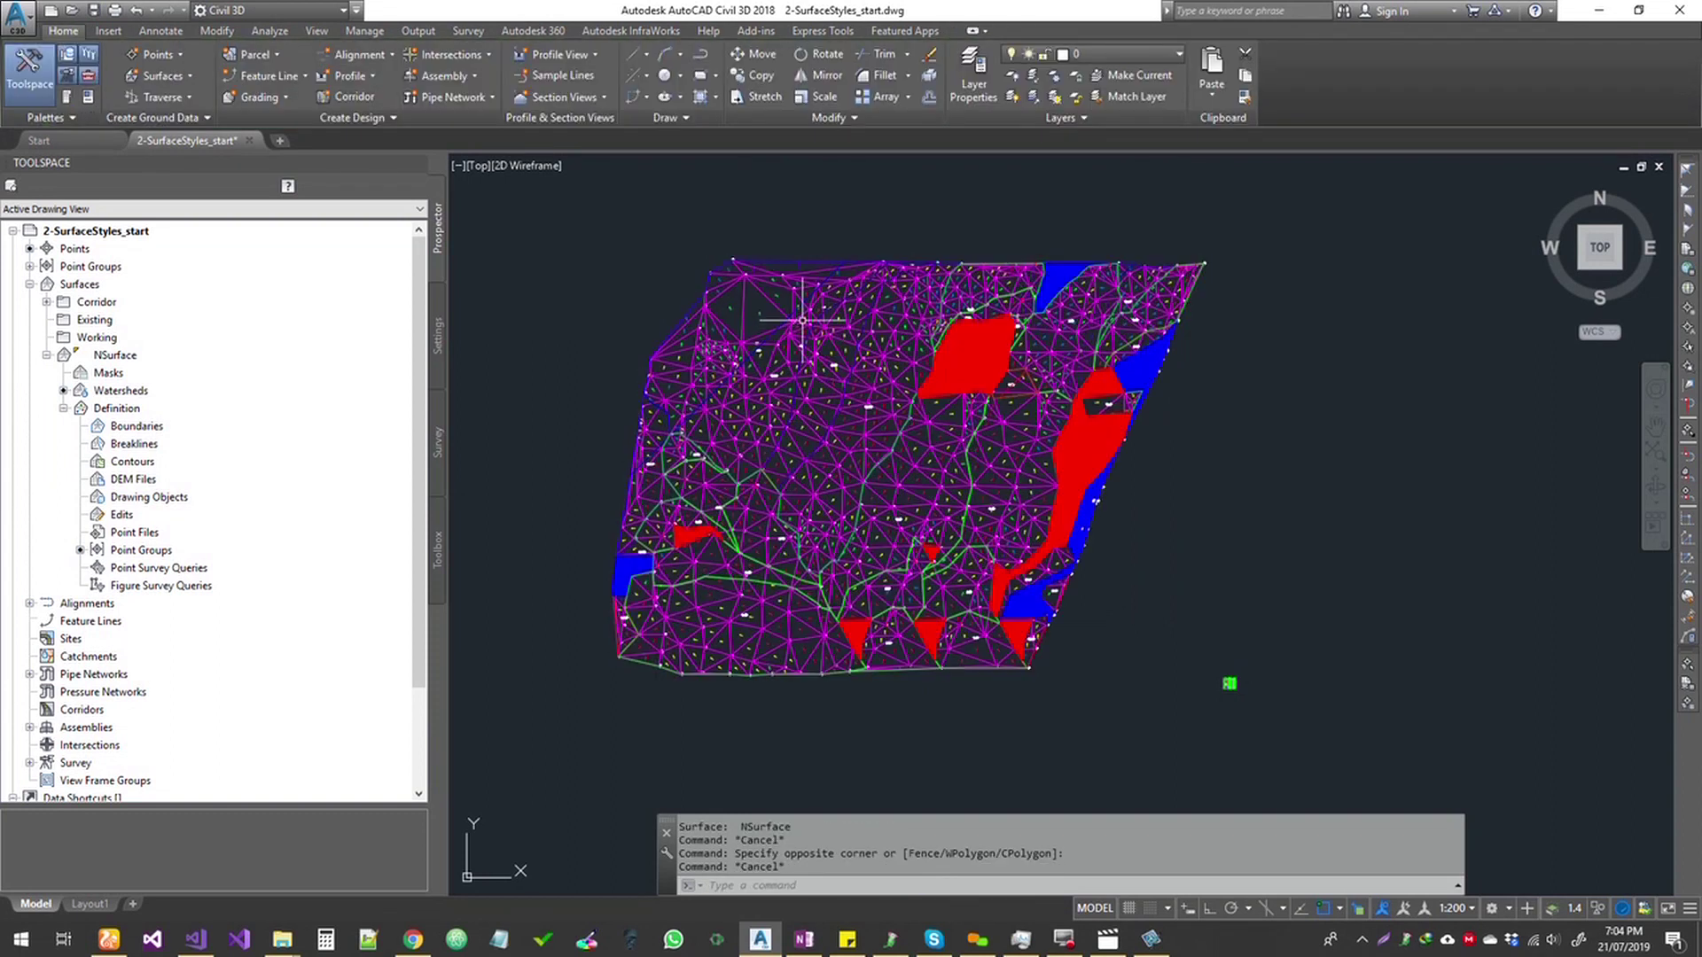
pyautogui.click(769, 262)
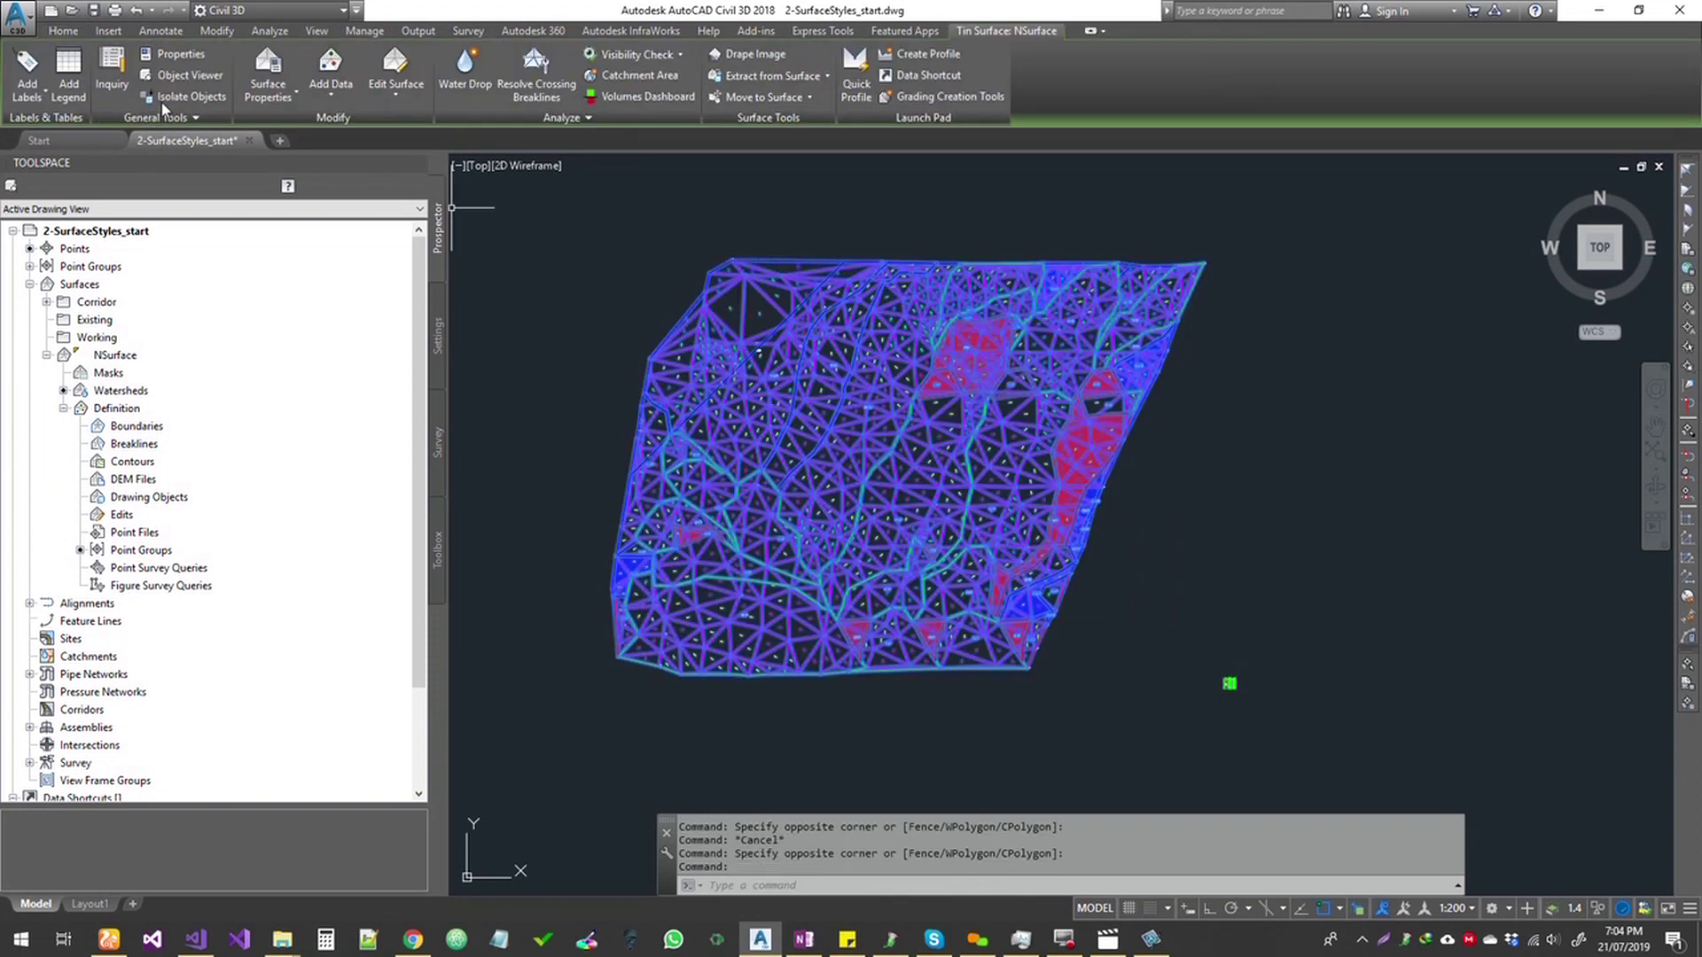
pyautogui.click(74, 89)
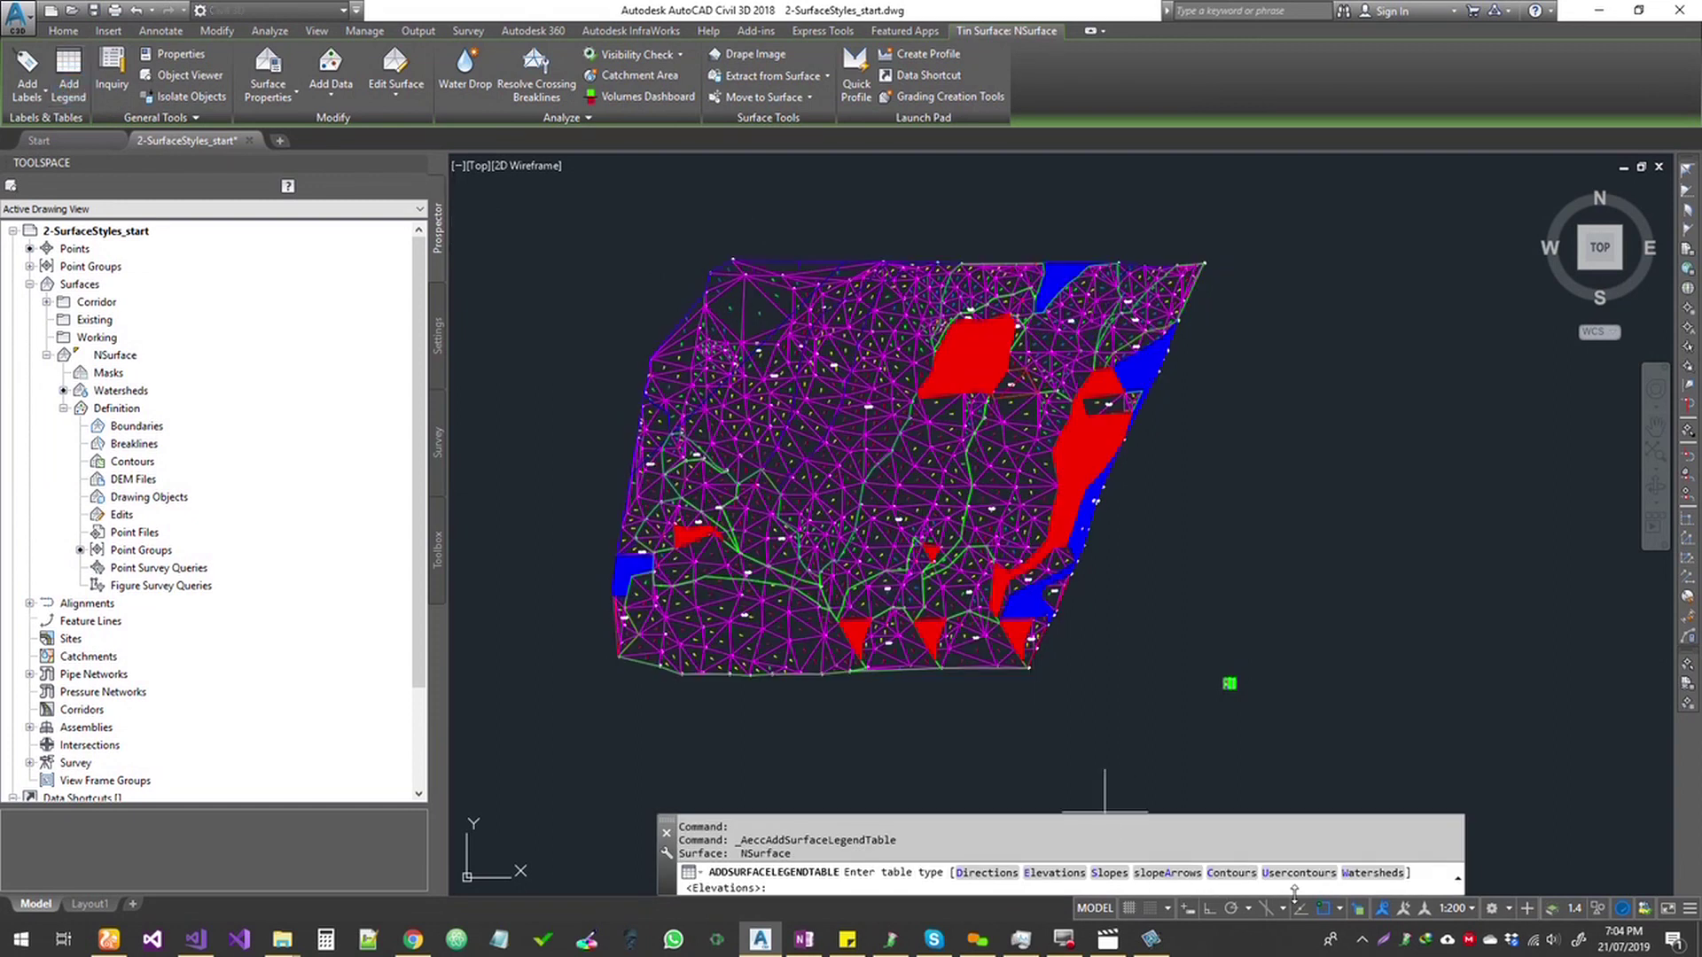
# - With Polar tracking on, place a dynamic Watersheds legend table in the drawing
pyautogui.click(1365, 876)
pyautogui.click(928, 885)
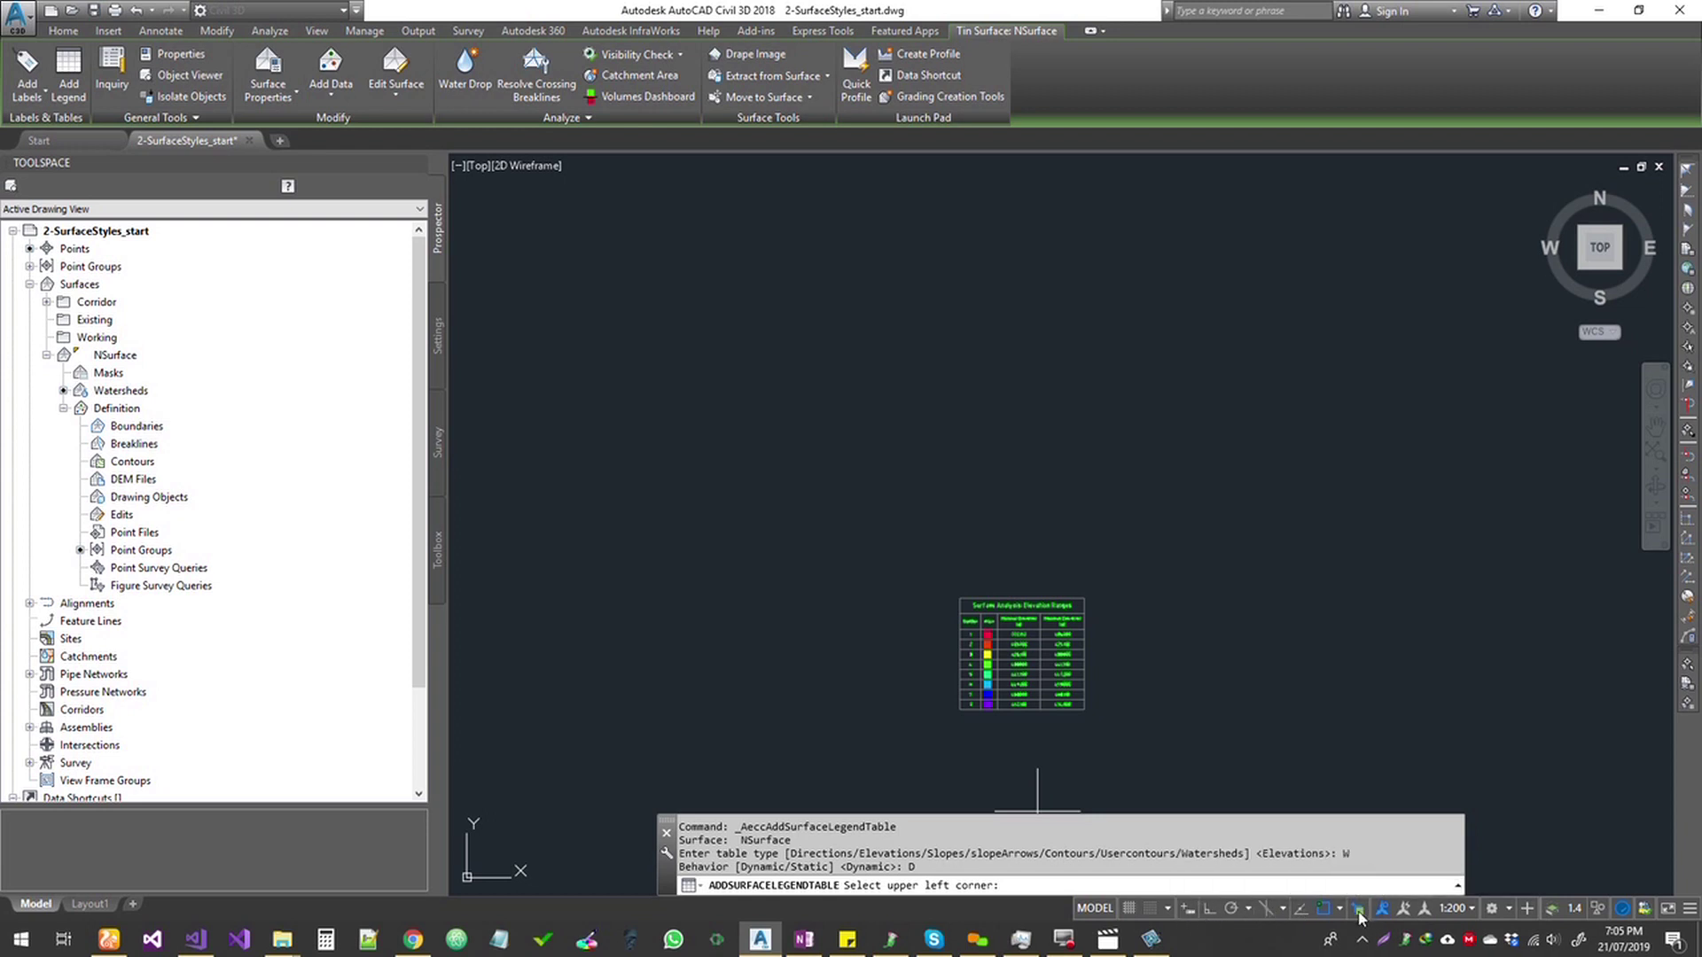
pyautogui.click(1230, 907)
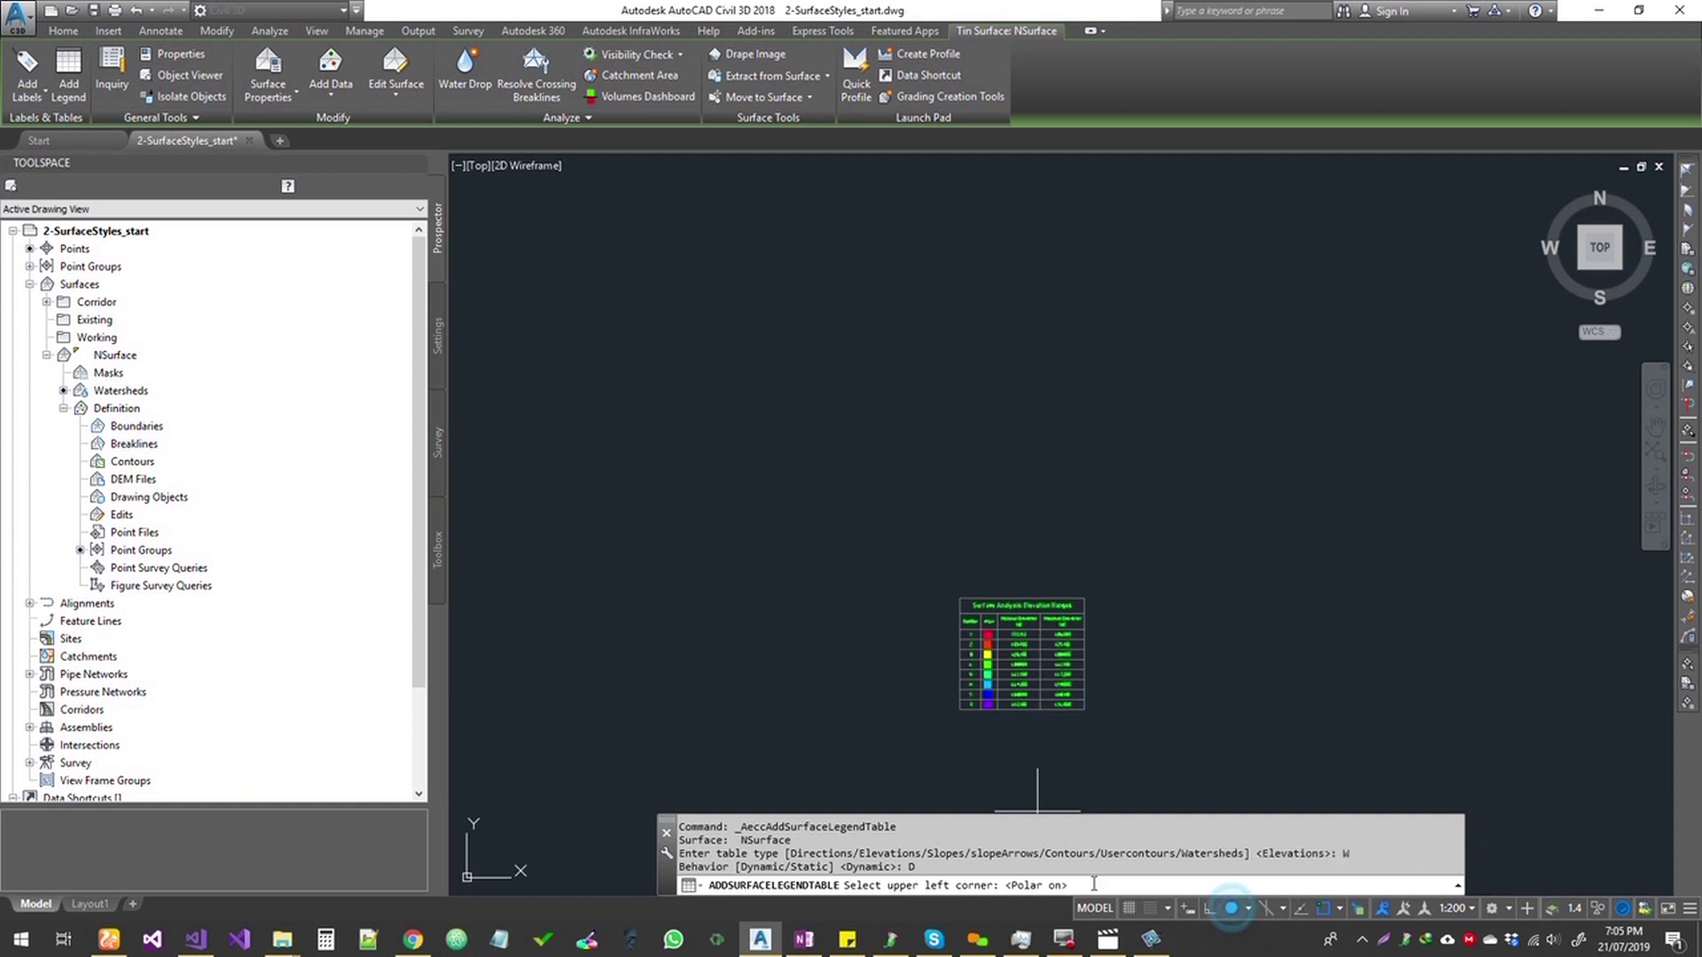
pyautogui.doubleClick(1083, 599)
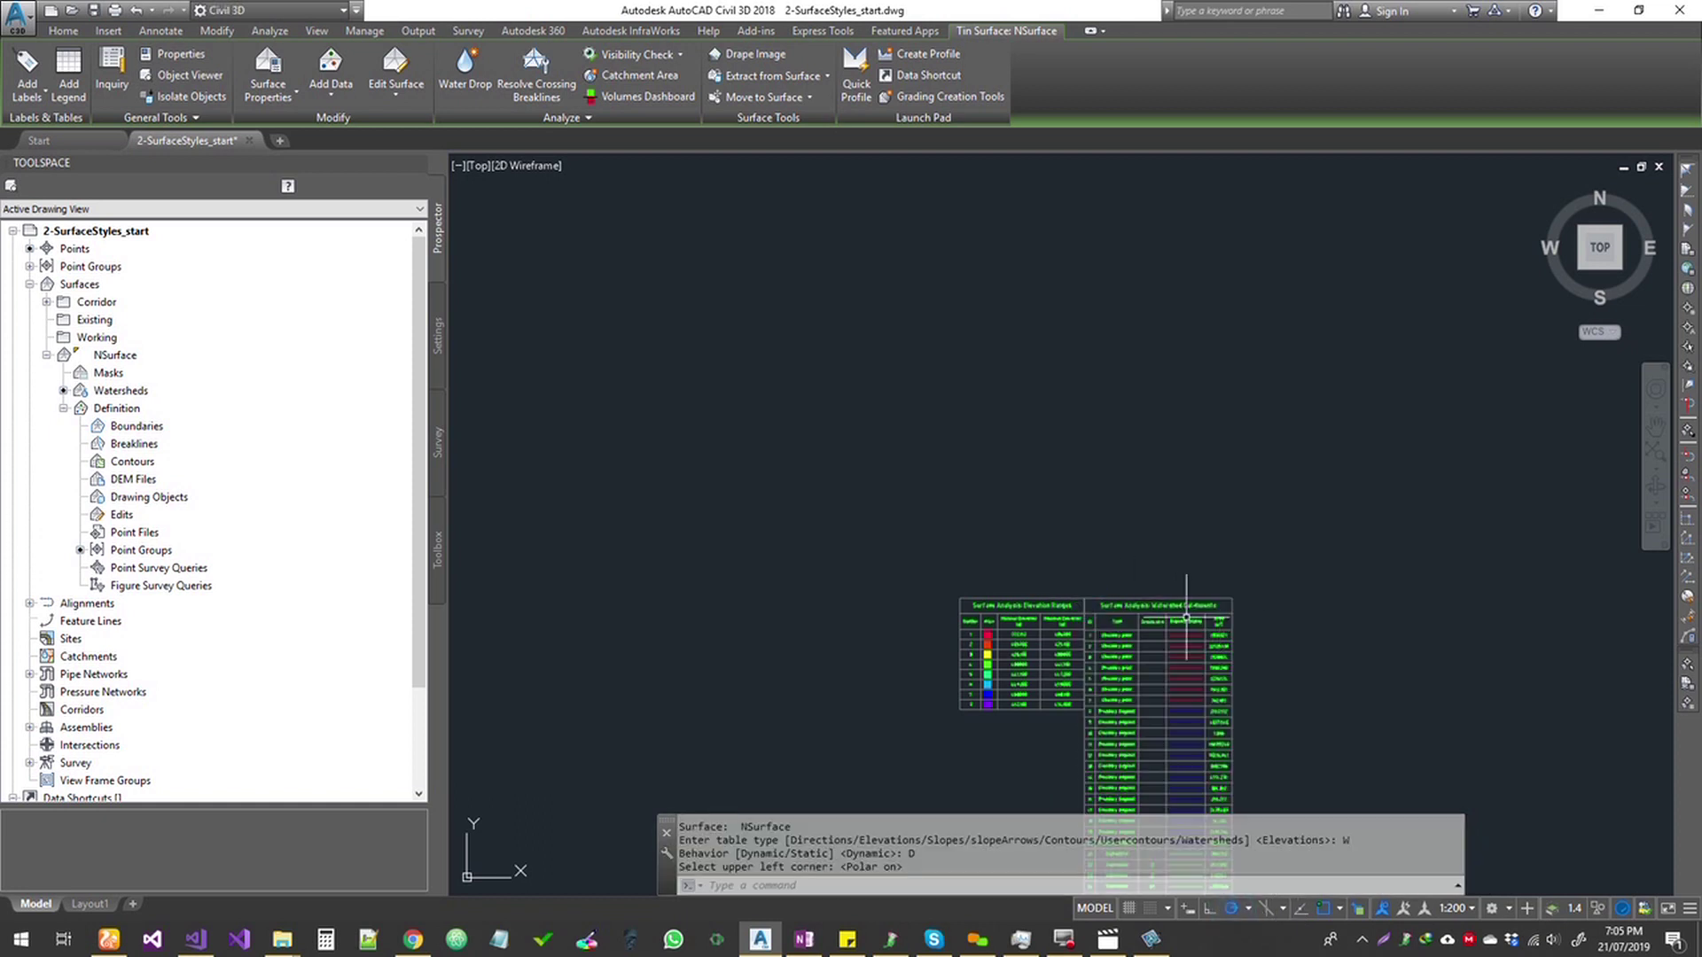
# - Move the legend tables, then undo both the move and the Watersheds table
pyautogui.click(1139, 660)
pyautogui.write('m')
pyautogui.press('Return')
pyautogui.click(1132, 536)
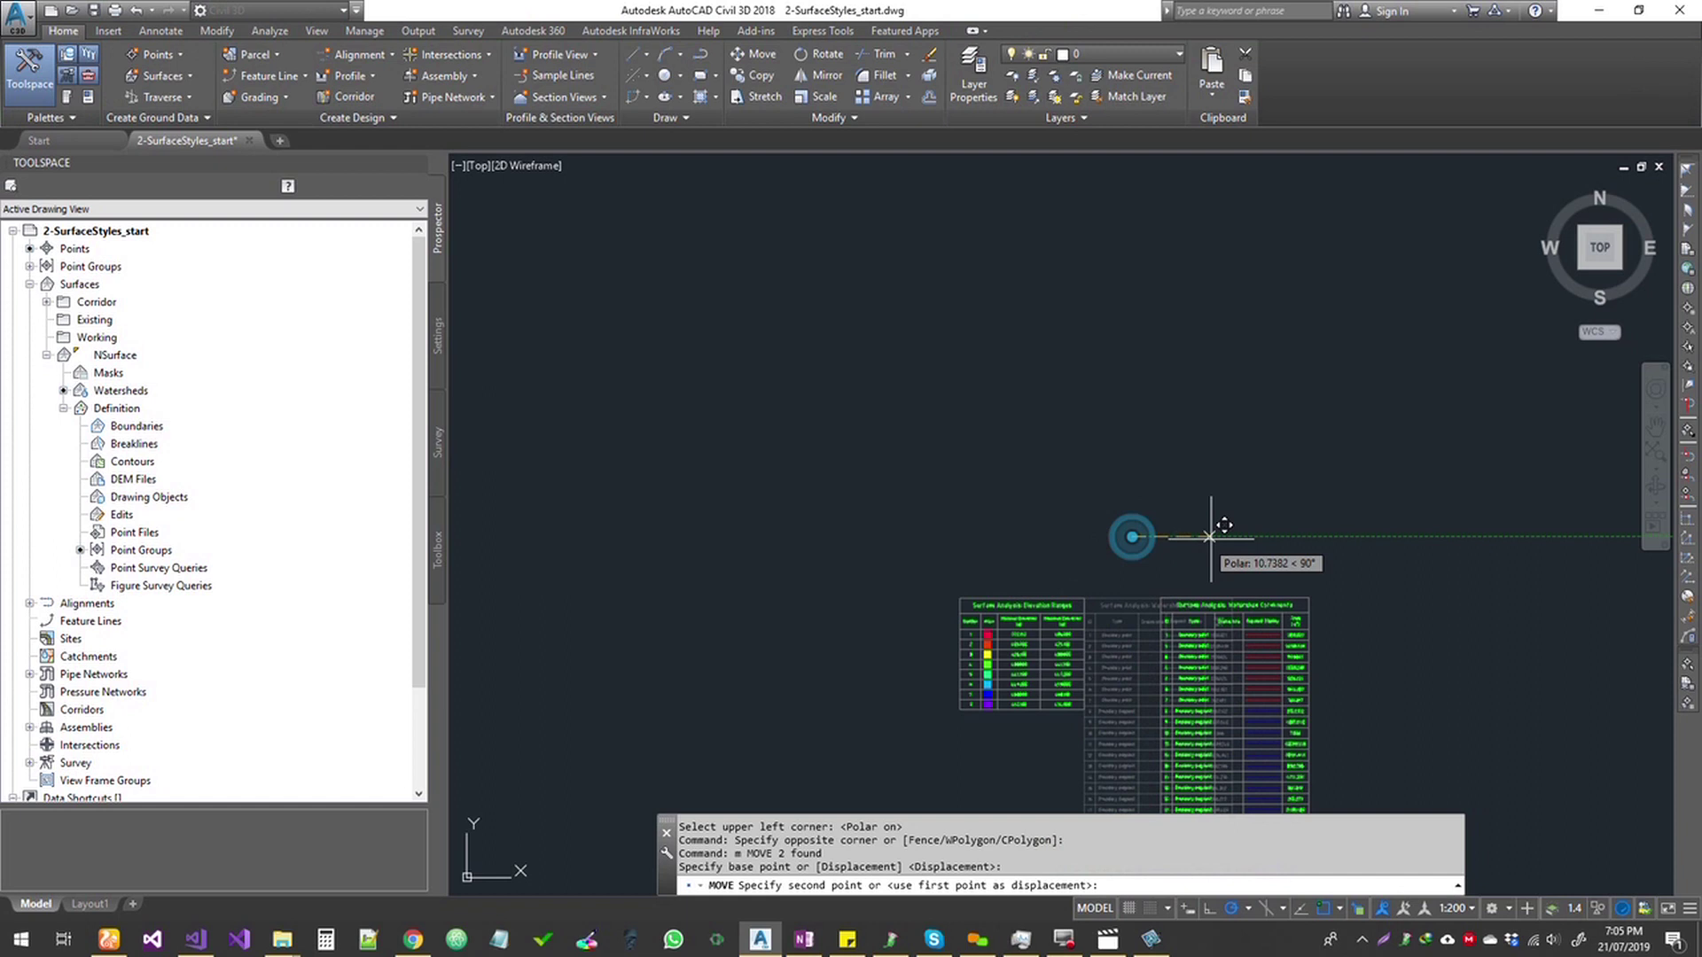
pyautogui.click(1284, 695)
pyautogui.hotkey('ctrl', 'z')
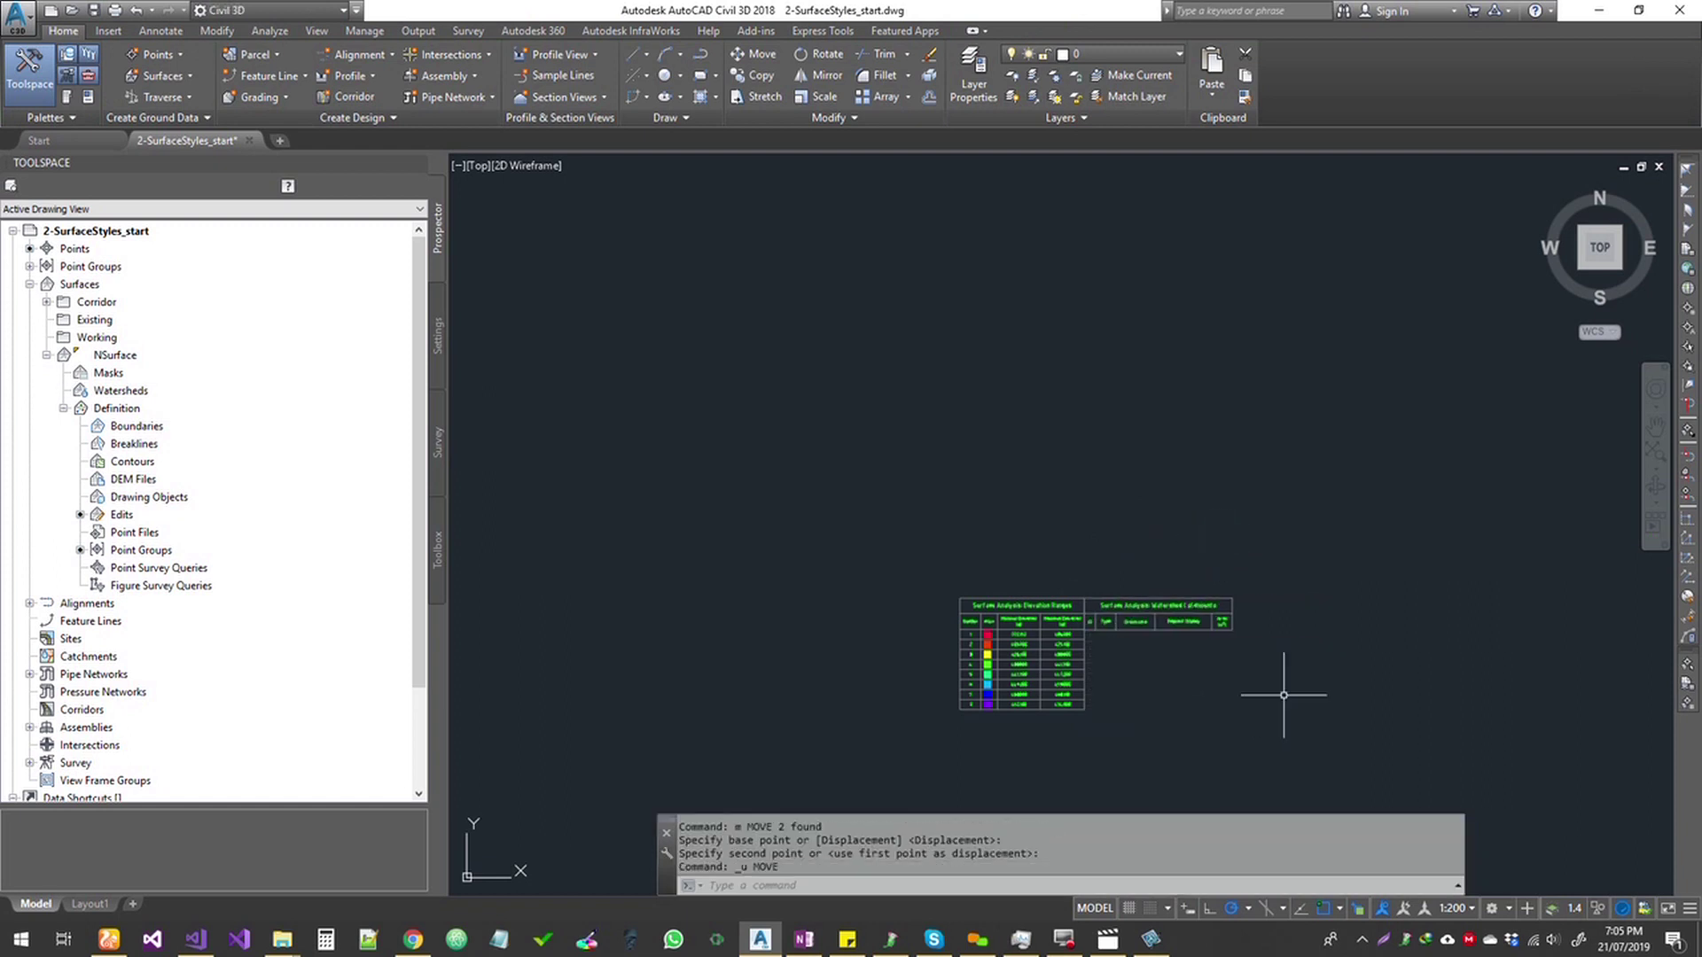
pyautogui.hotkey('ctrl', 'z')
pyautogui.scroll(8, 1075, 655)
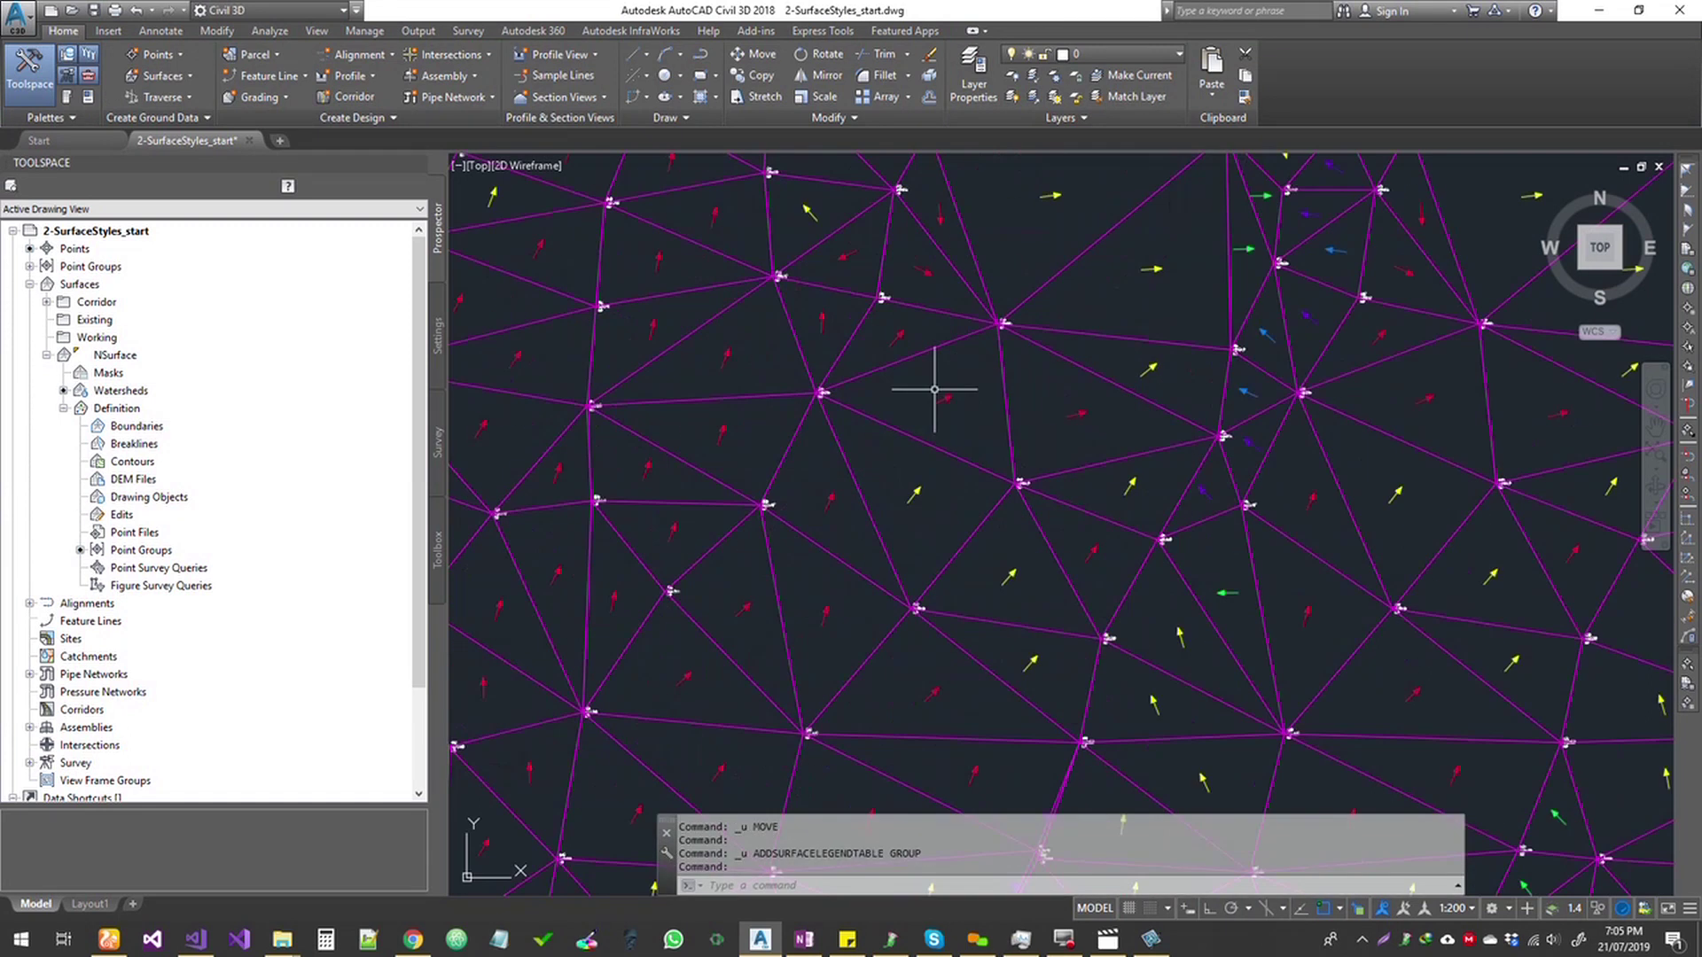
# - Add a dynamic Watersheds legend table right of the elevation-ranges table
pyautogui.click(883, 349)
pyautogui.click(69, 76)
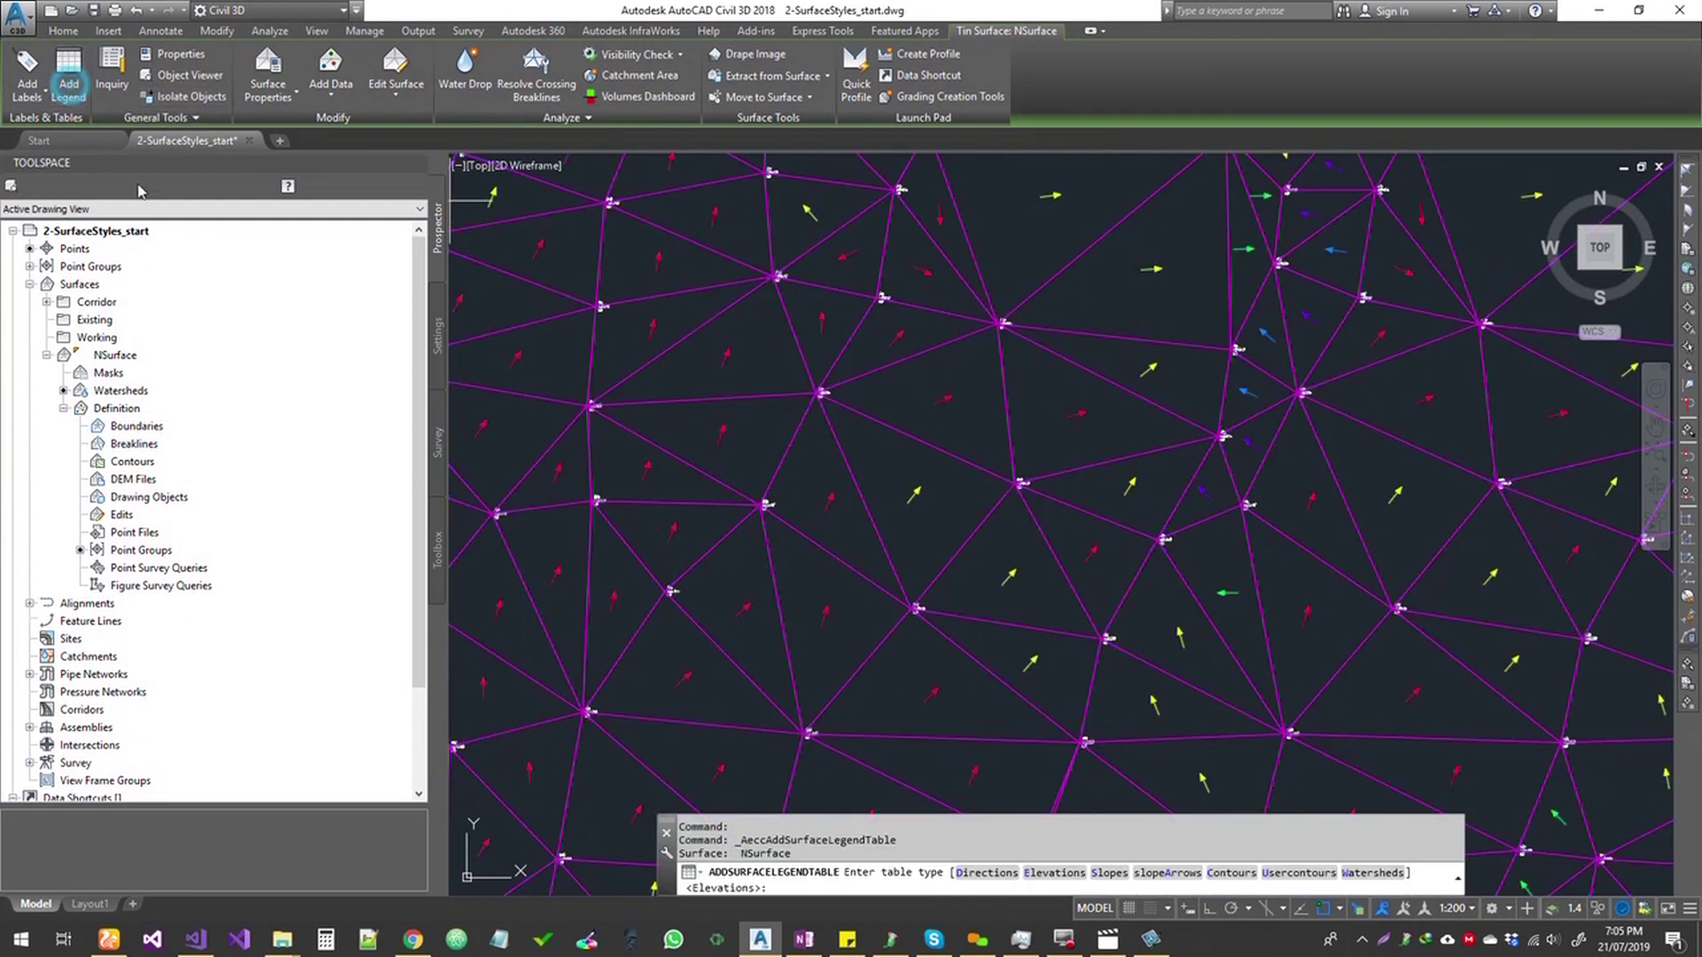
pyautogui.click(1373, 873)
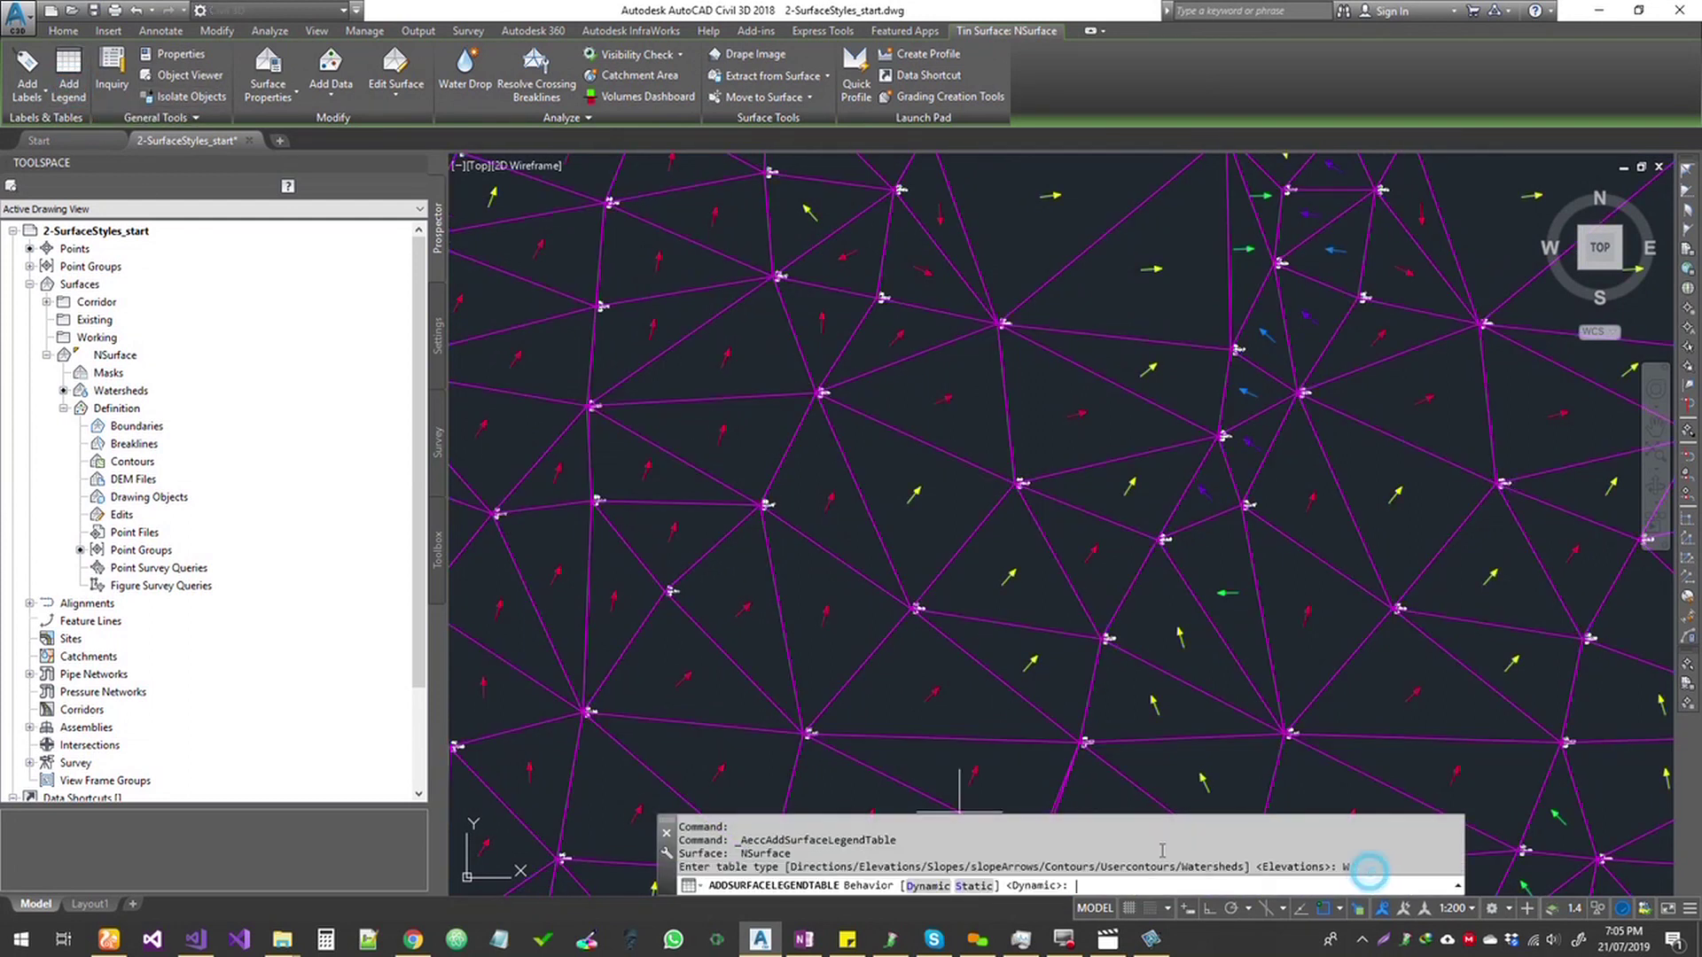
pyautogui.click(922, 885)
pyautogui.scroll(-5, 904, 679)
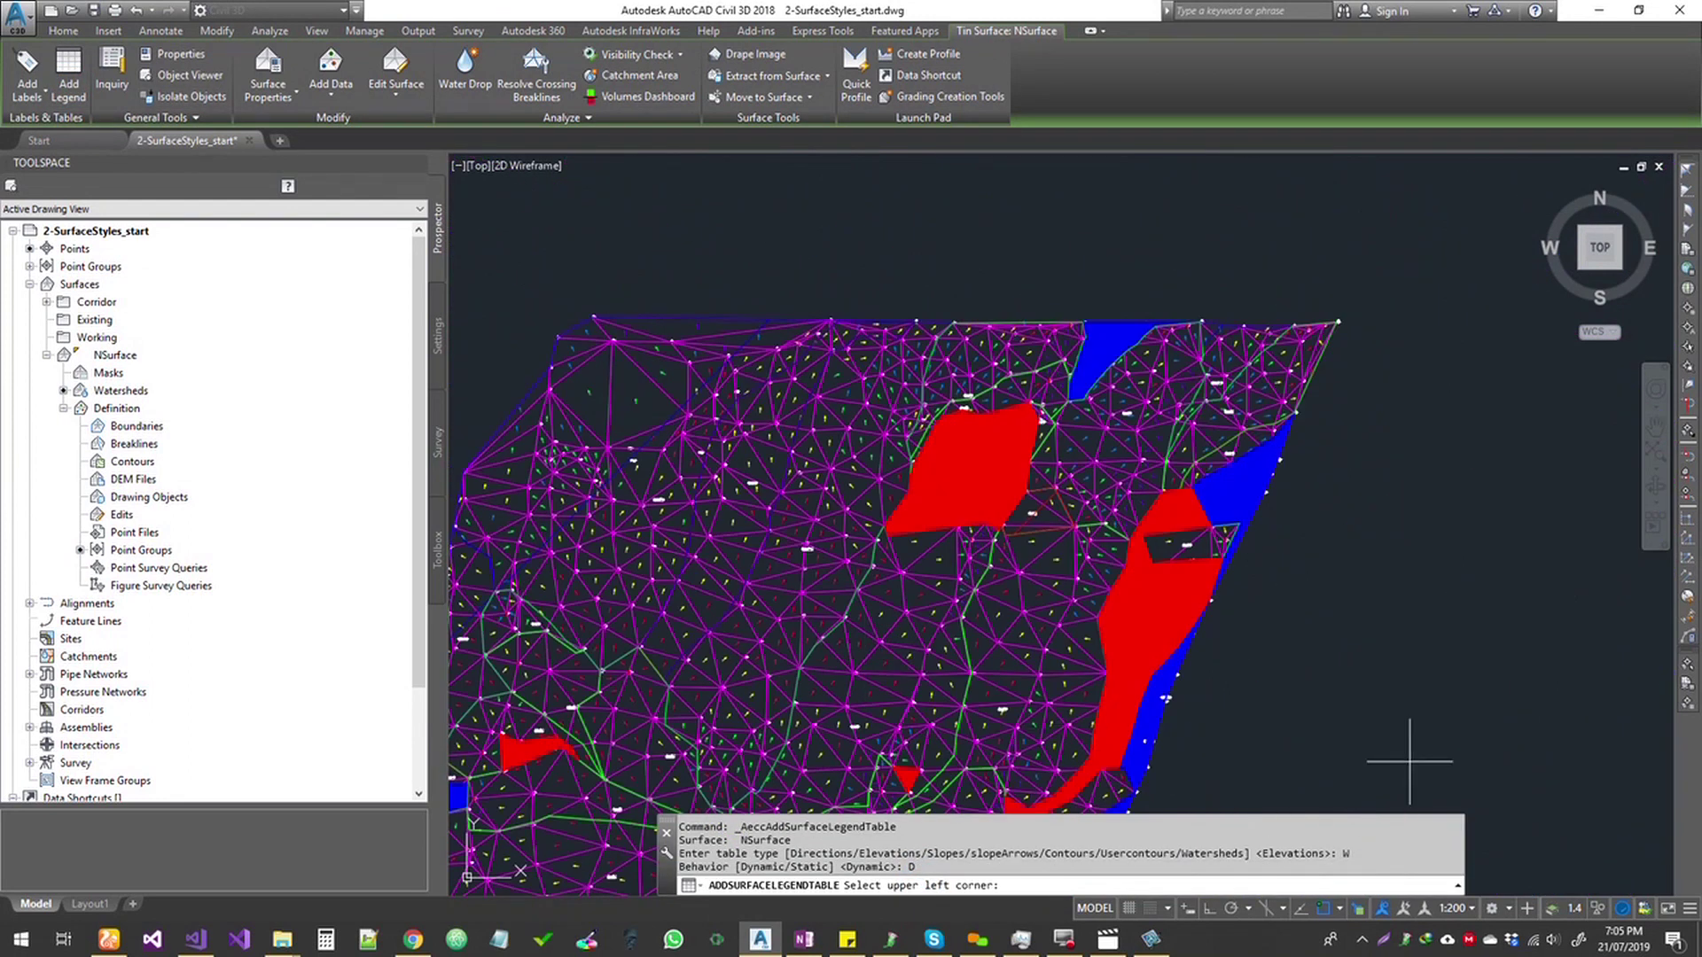
pyautogui.moveTo(1405, 744); pyautogui.dragTo(882, 475, button='middle')
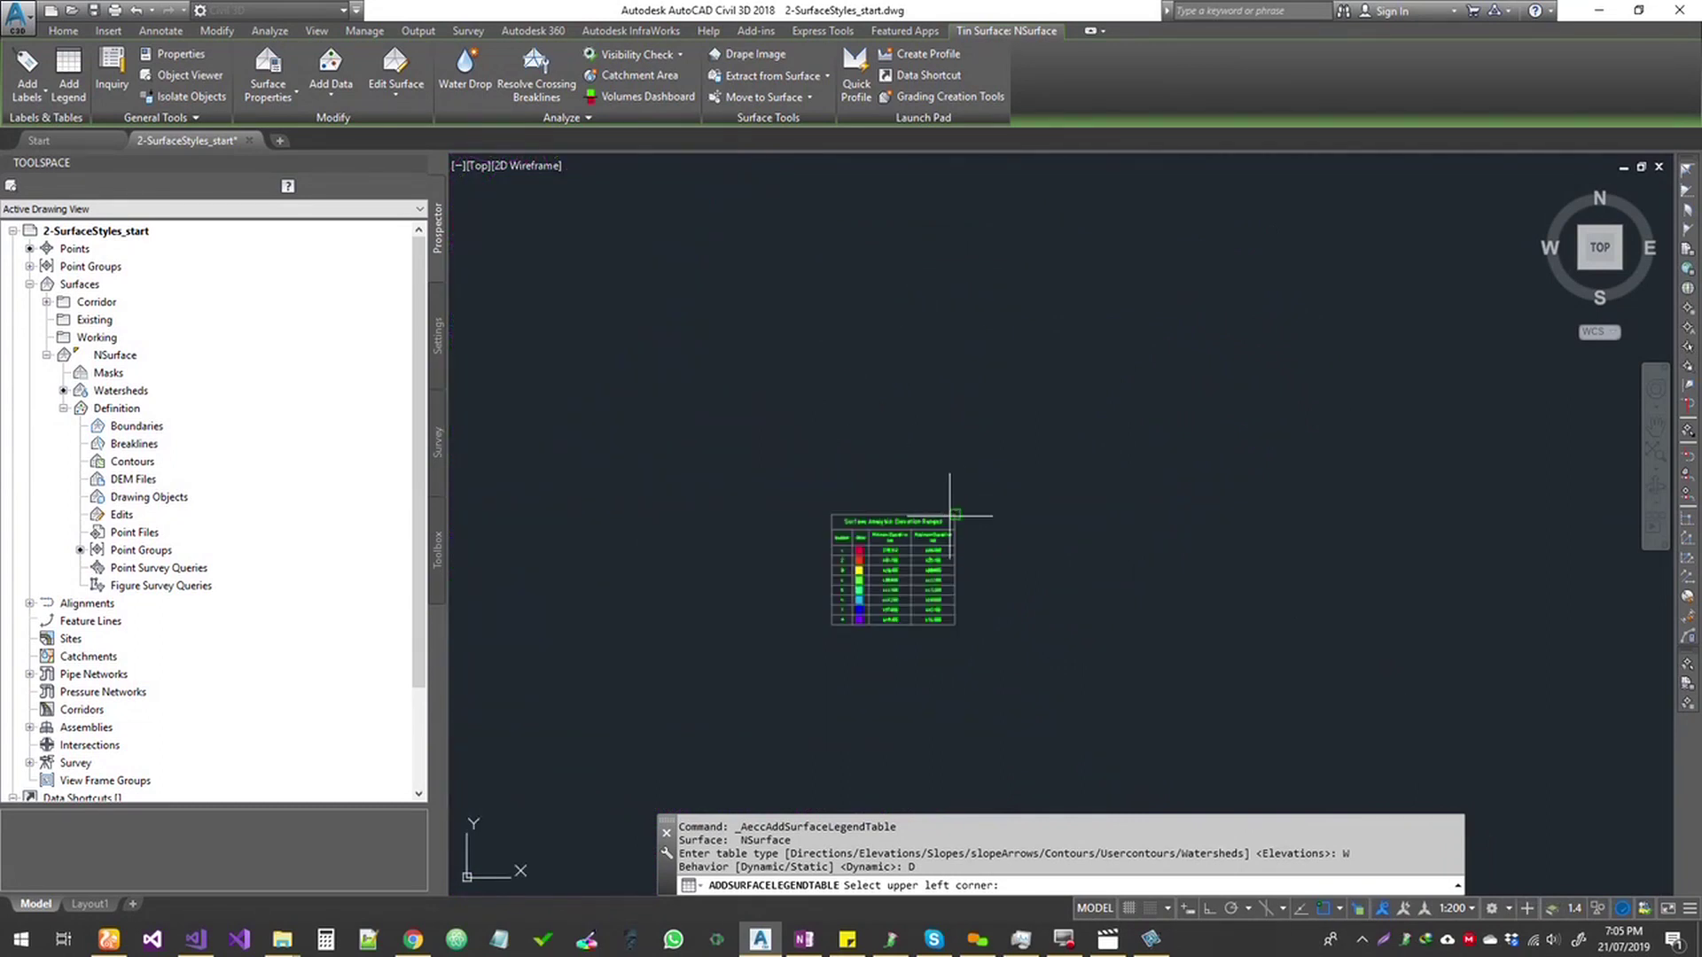
pyautogui.click(1024, 514)
# - Cancel the legend command and reselect NSurface
pyautogui.scroll(6, 1099, 497)
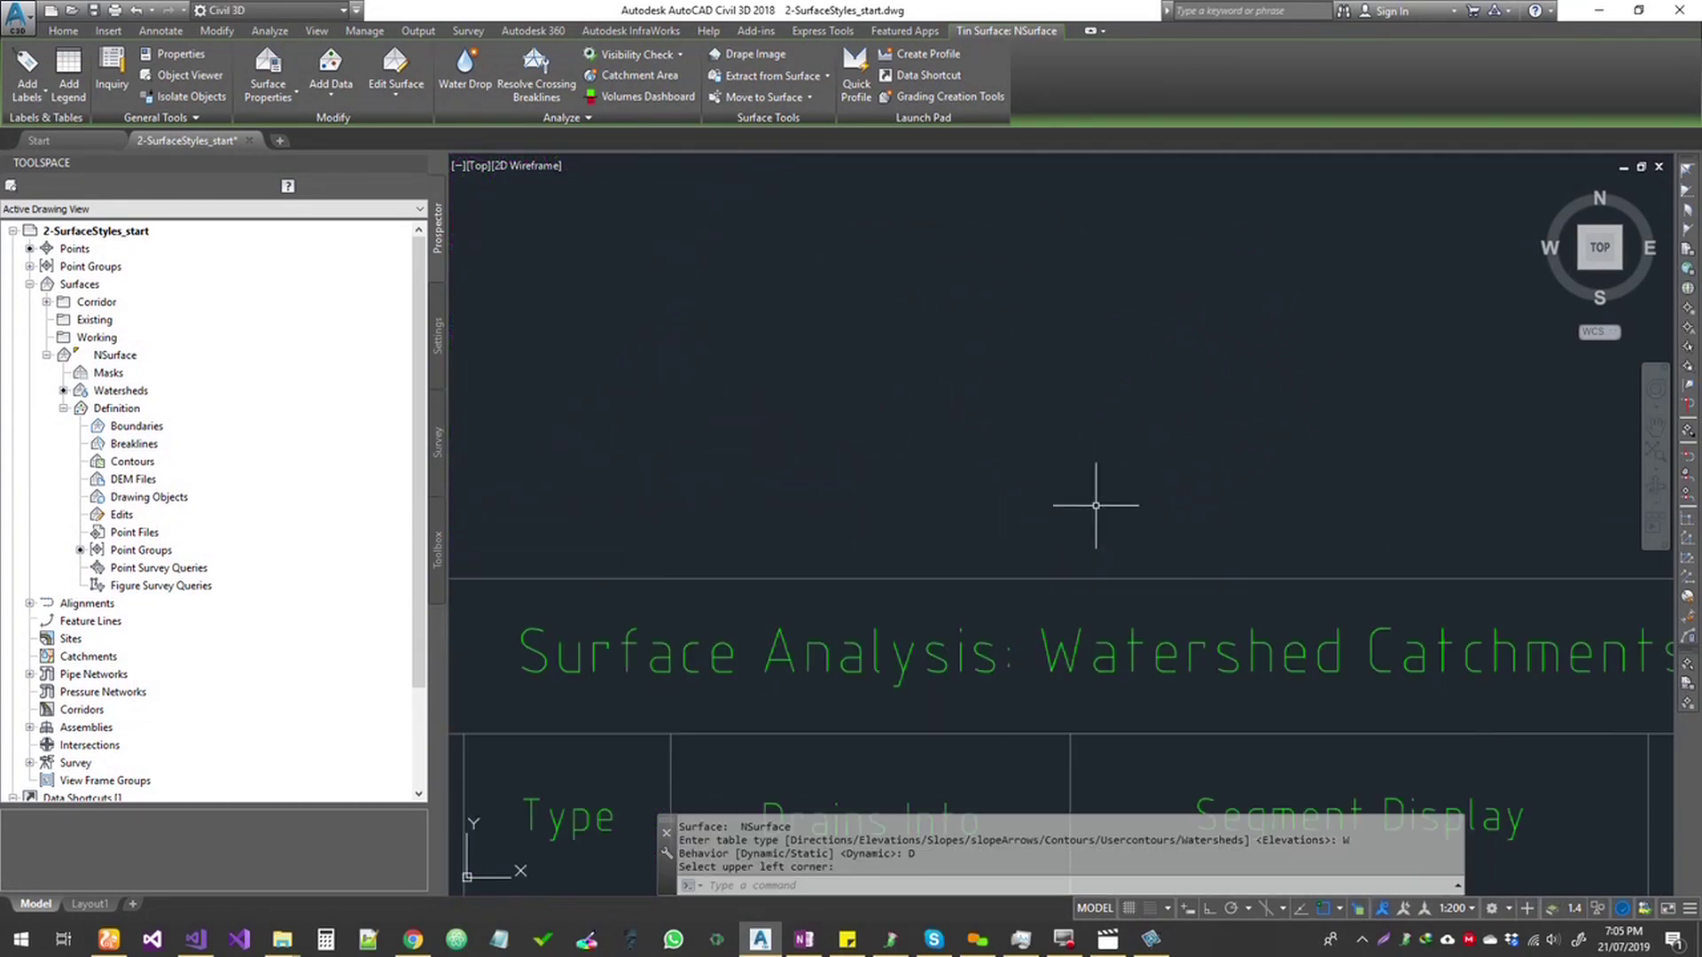
pyautogui.scroll(-4, 1087, 514)
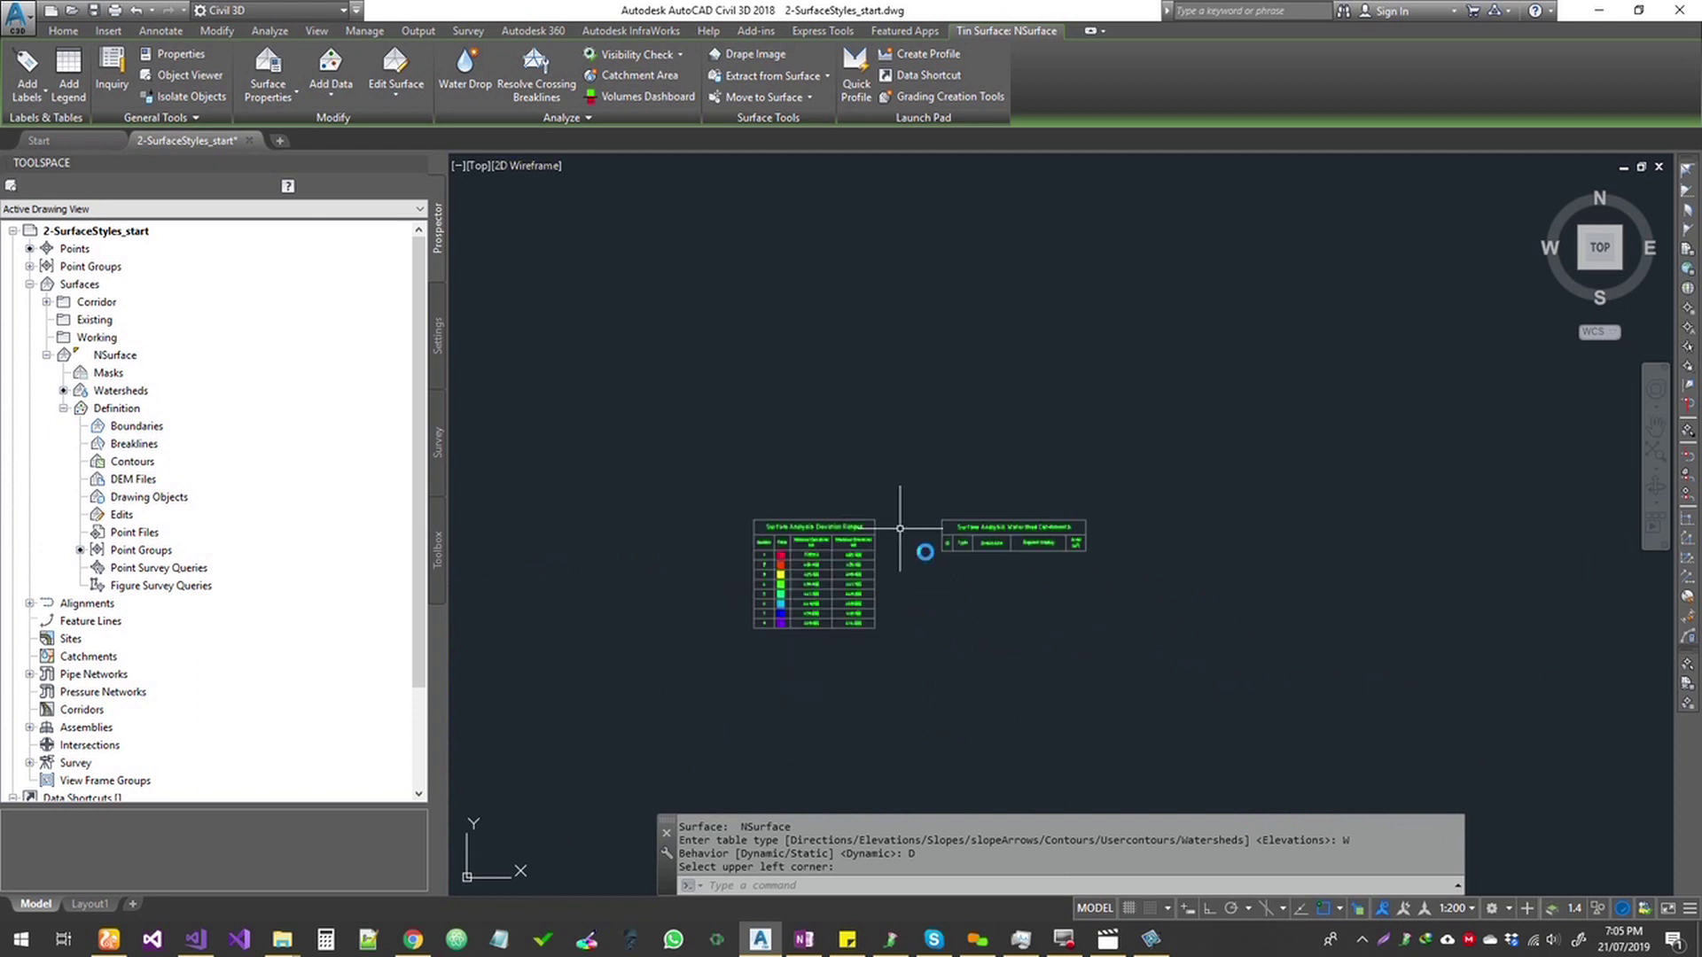
pyautogui.scroll(5, 1064, 577)
pyautogui.scroll(2, 975, 532)
pyautogui.press('Escape')
pyautogui.press('Escape')
pyautogui.click(840, 465)
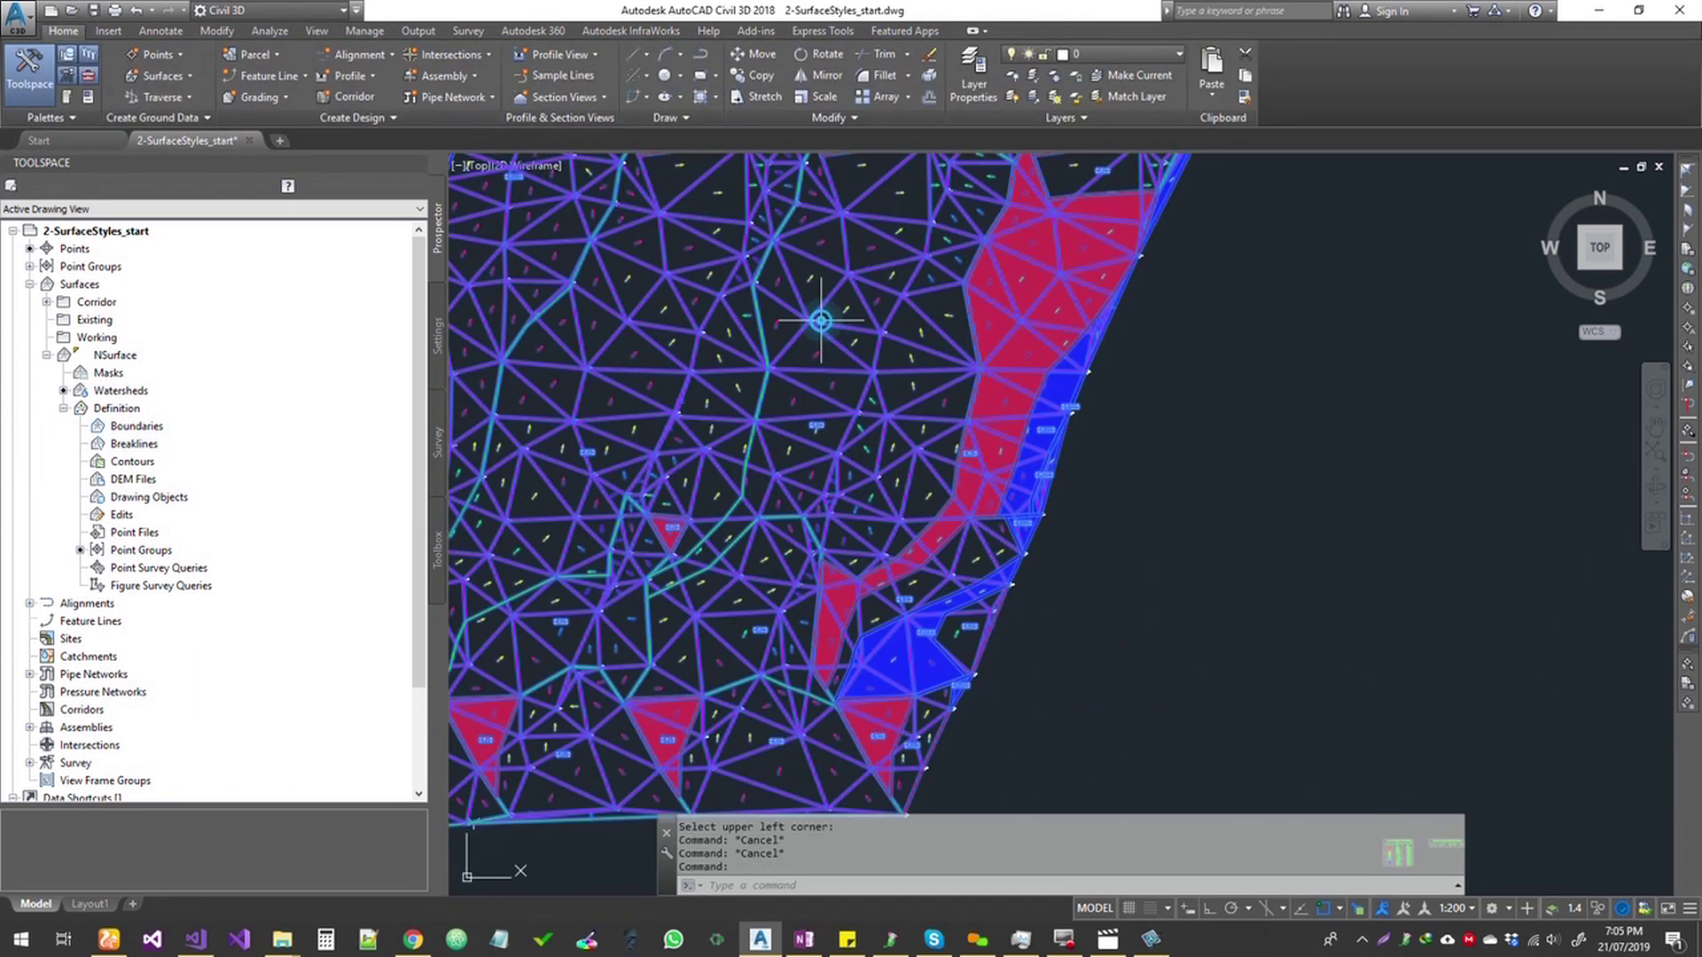
# - Rerun NSurface's Watersheds analysis in Surface Properties and apply it
pyautogui.click(268, 64)
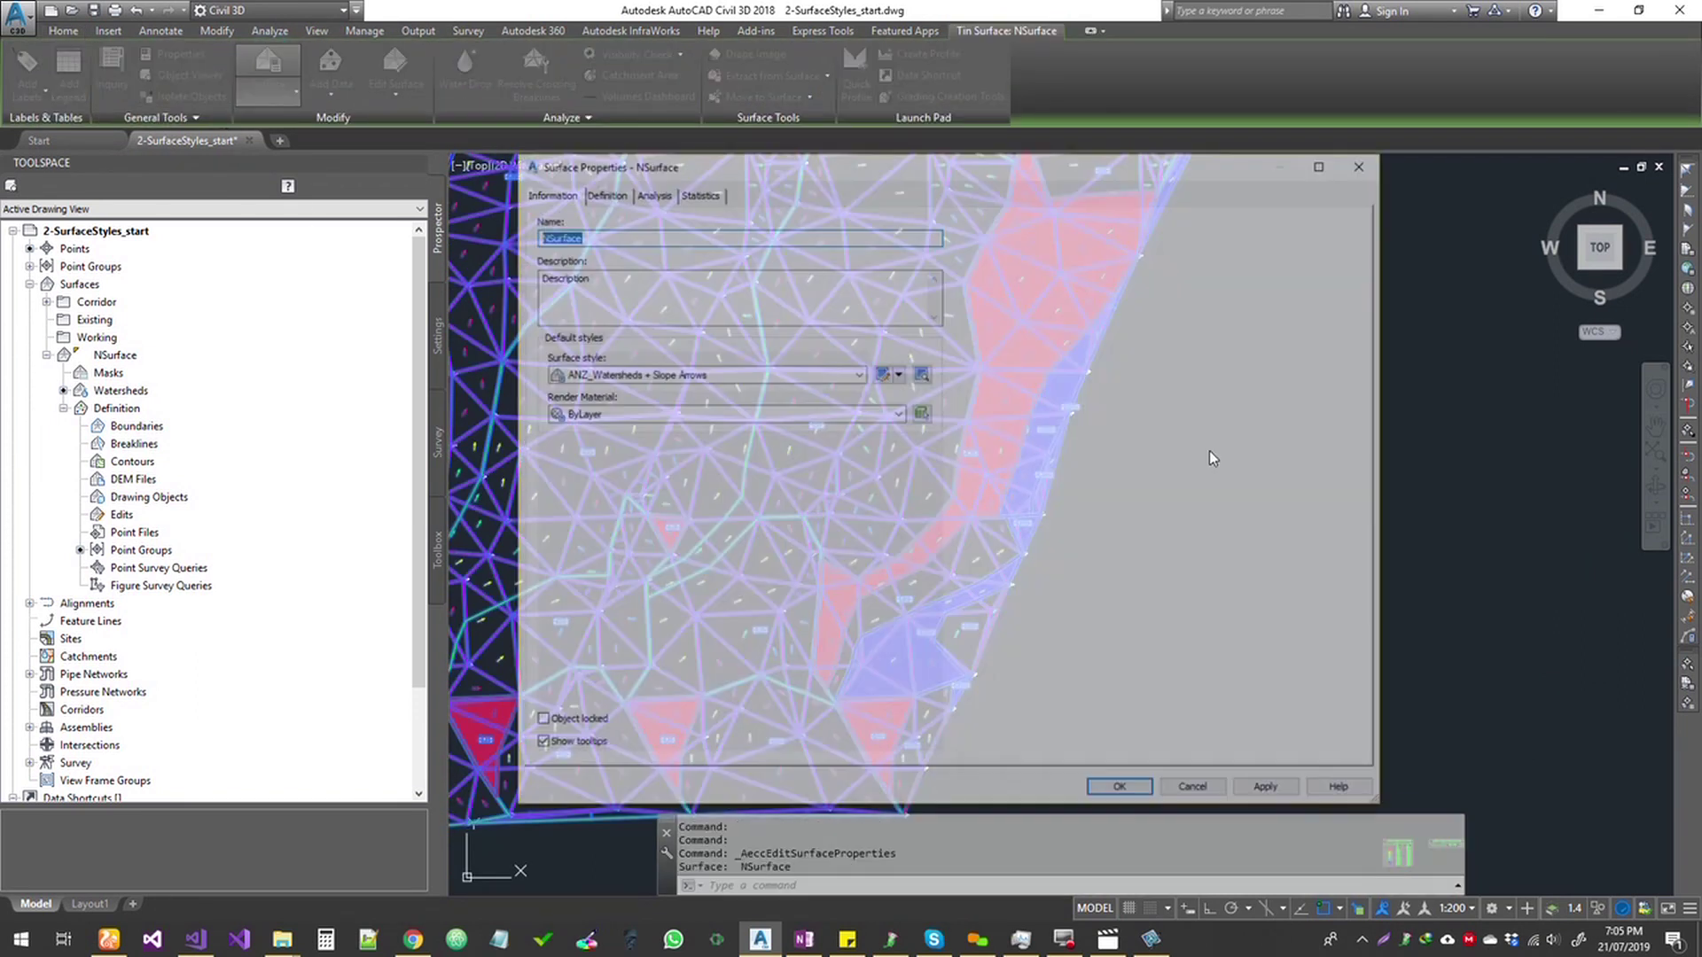
pyautogui.click(654, 197)
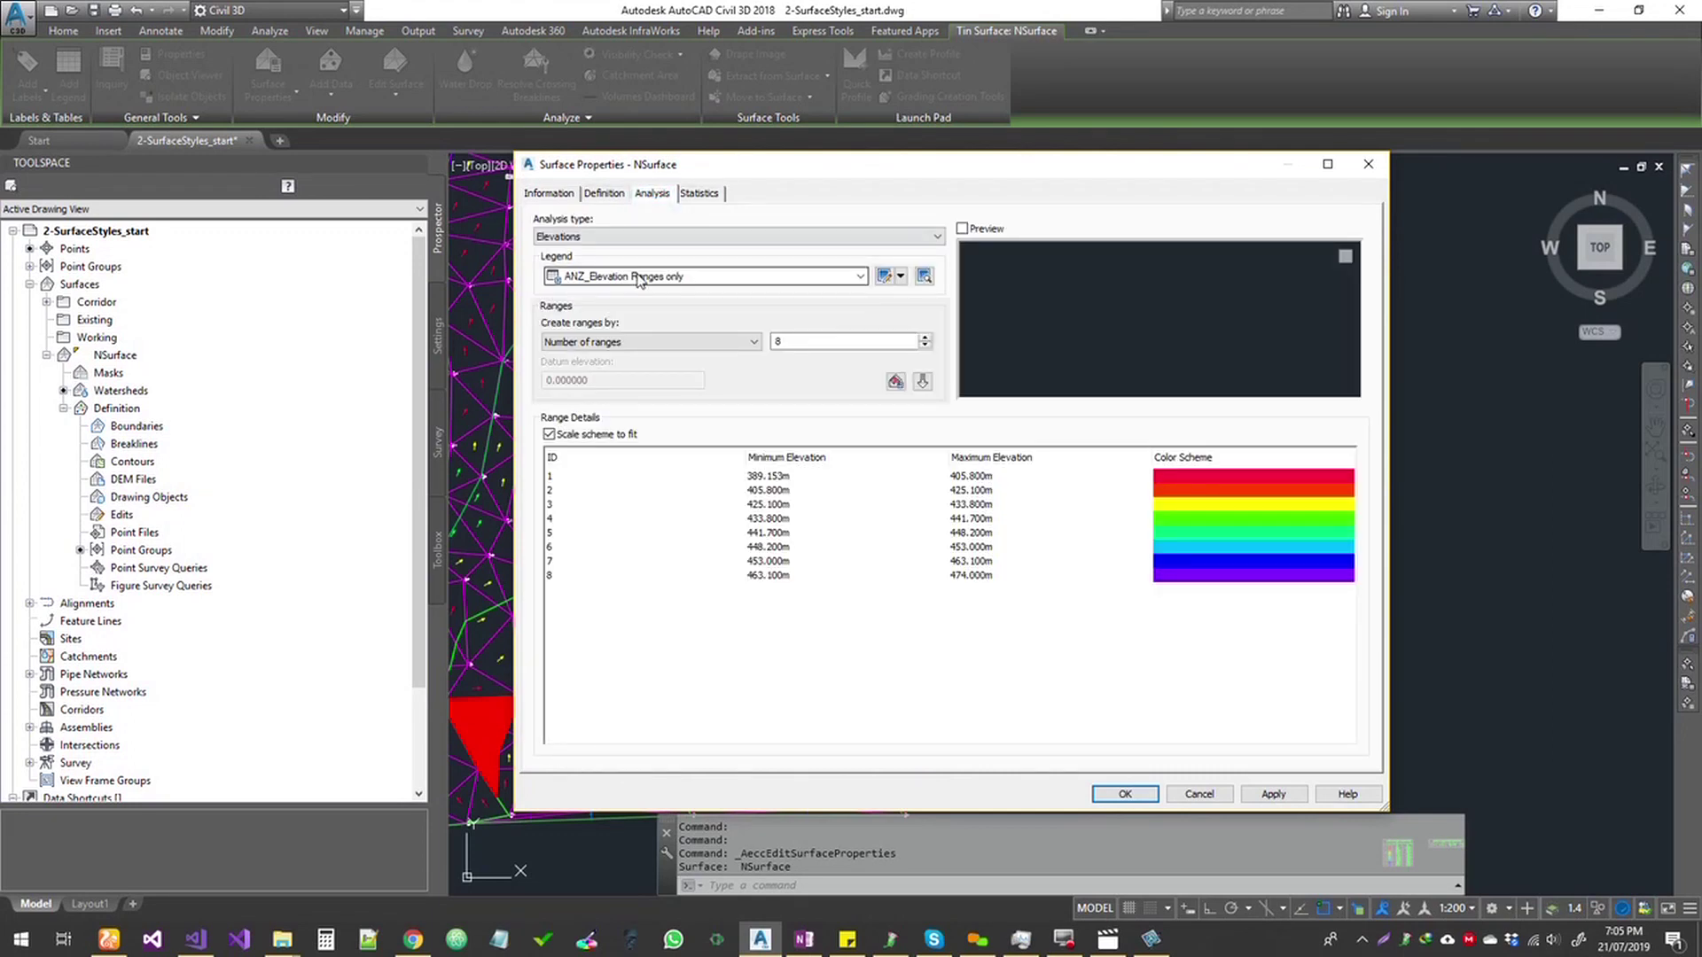
pyautogui.click(629, 235)
pyautogui.click(618, 326)
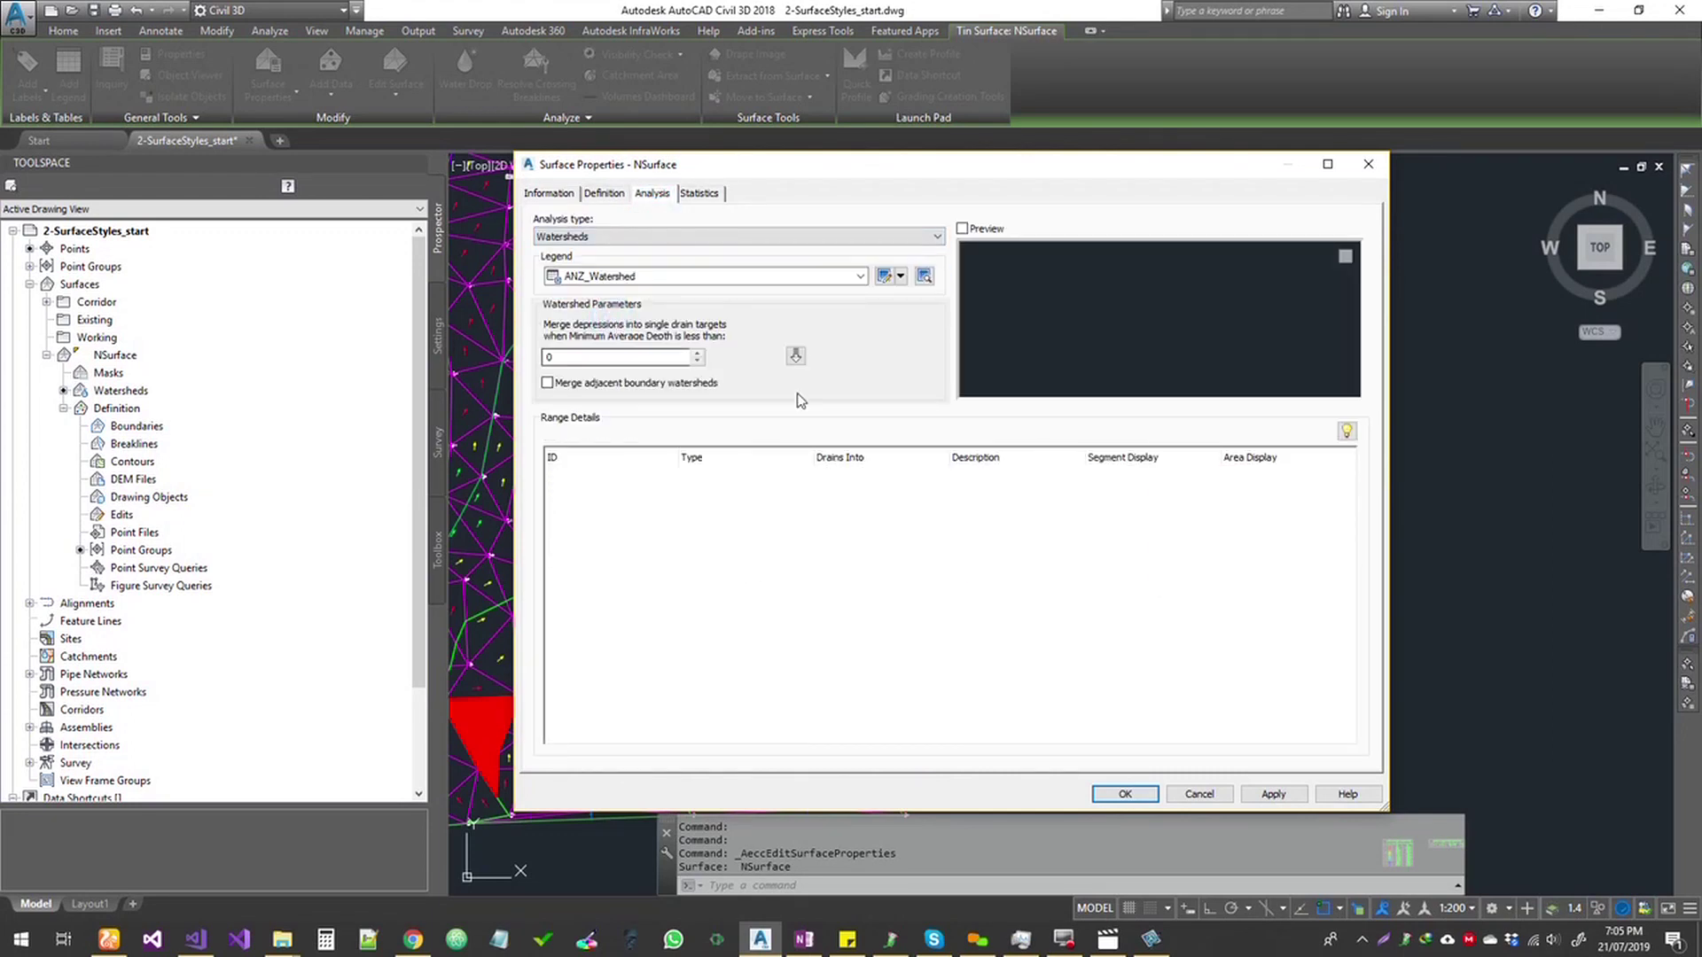
pyautogui.click(796, 355)
pyautogui.click(1283, 803)
pyautogui.click(1124, 795)
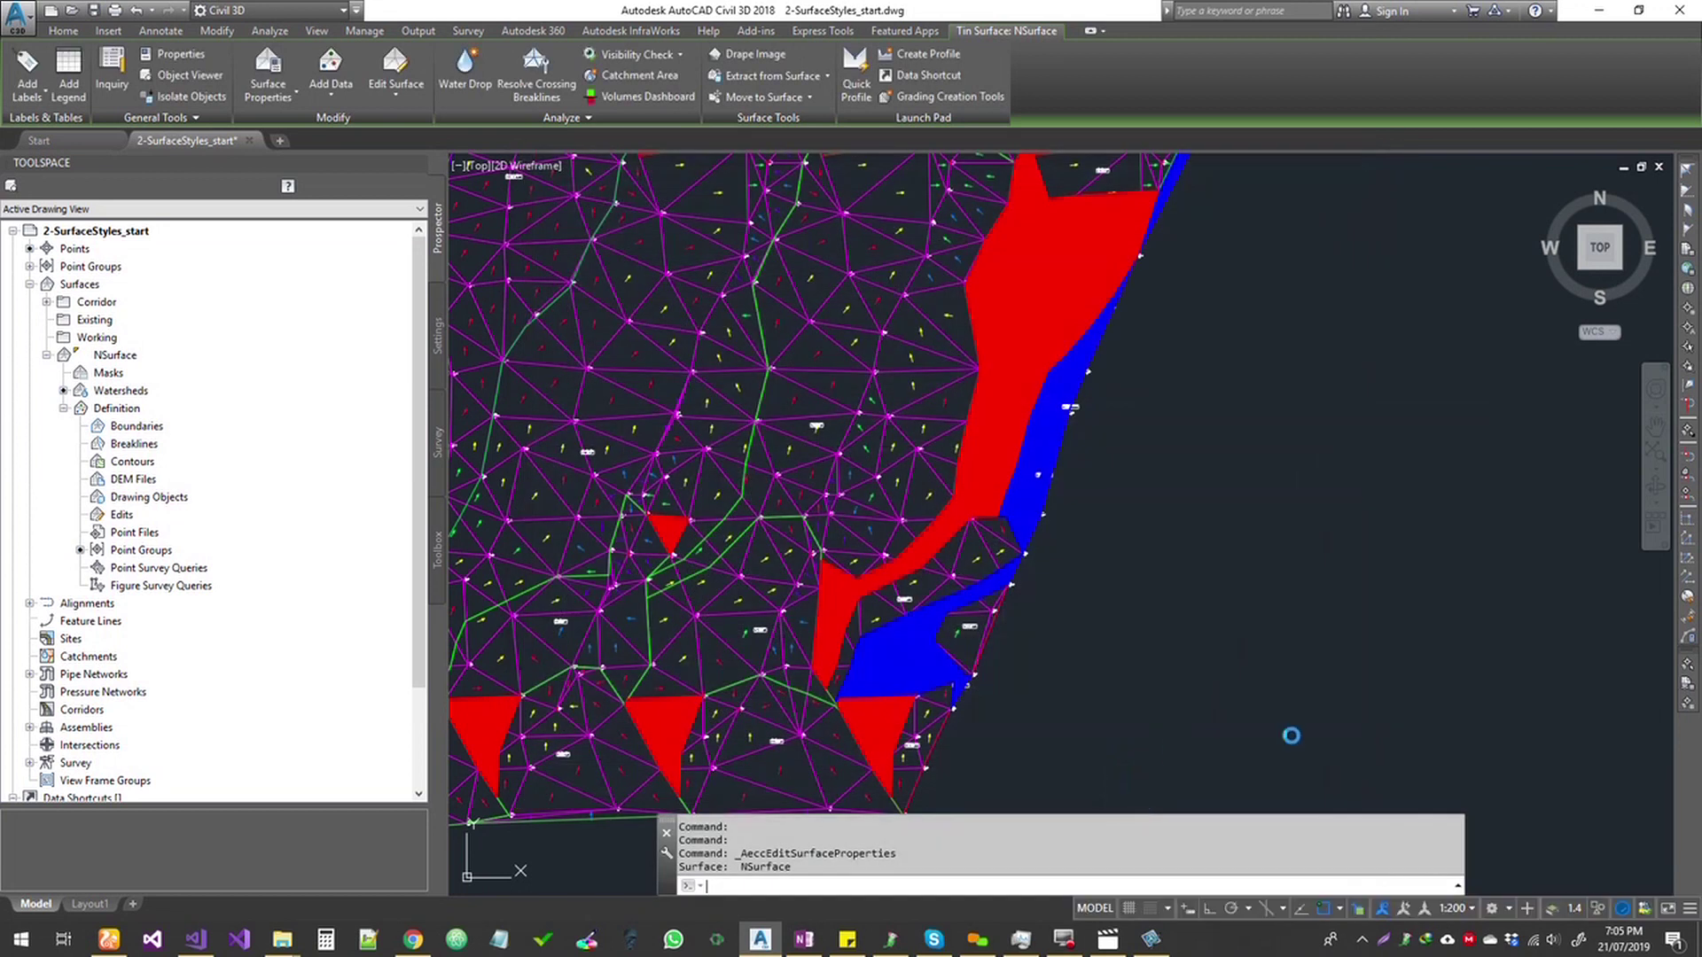
pyautogui.scroll(-5, 1291, 737)
pyautogui.scroll(4, 1045, 570)
pyautogui.scroll(2, 1162, 646)
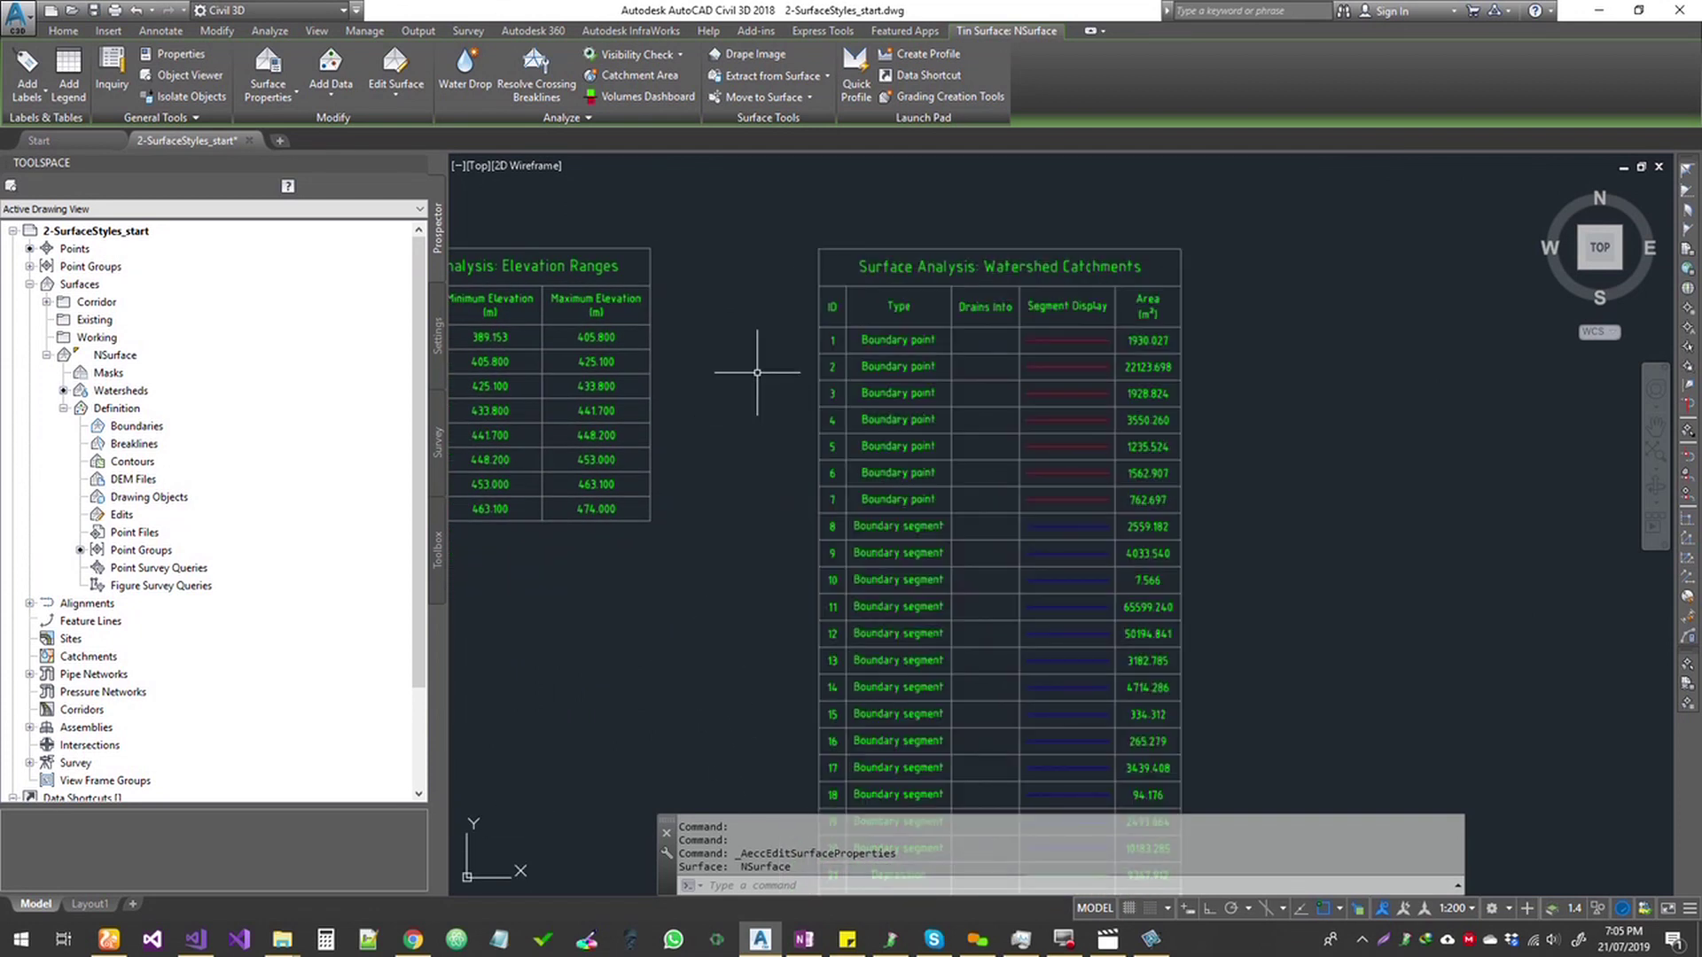
pyautogui.moveTo(723, 601); pyautogui.dragTo(756, 422, button='middle')
pyautogui.moveTo(761, 621); pyautogui.dragTo(760, 456, button='middle')
pyautogui.scroll(-2, 771, 612)
pyautogui.scroll(-1, 779, 452)
pyautogui.scroll(1, 760, 425)
pyautogui.scroll(1, 760, 426)
pyautogui.moveTo(836, 566); pyautogui.dragTo(771, 395, button='middle')
pyautogui.moveTo(785, 610); pyautogui.dragTo(776, 474, button='middle')
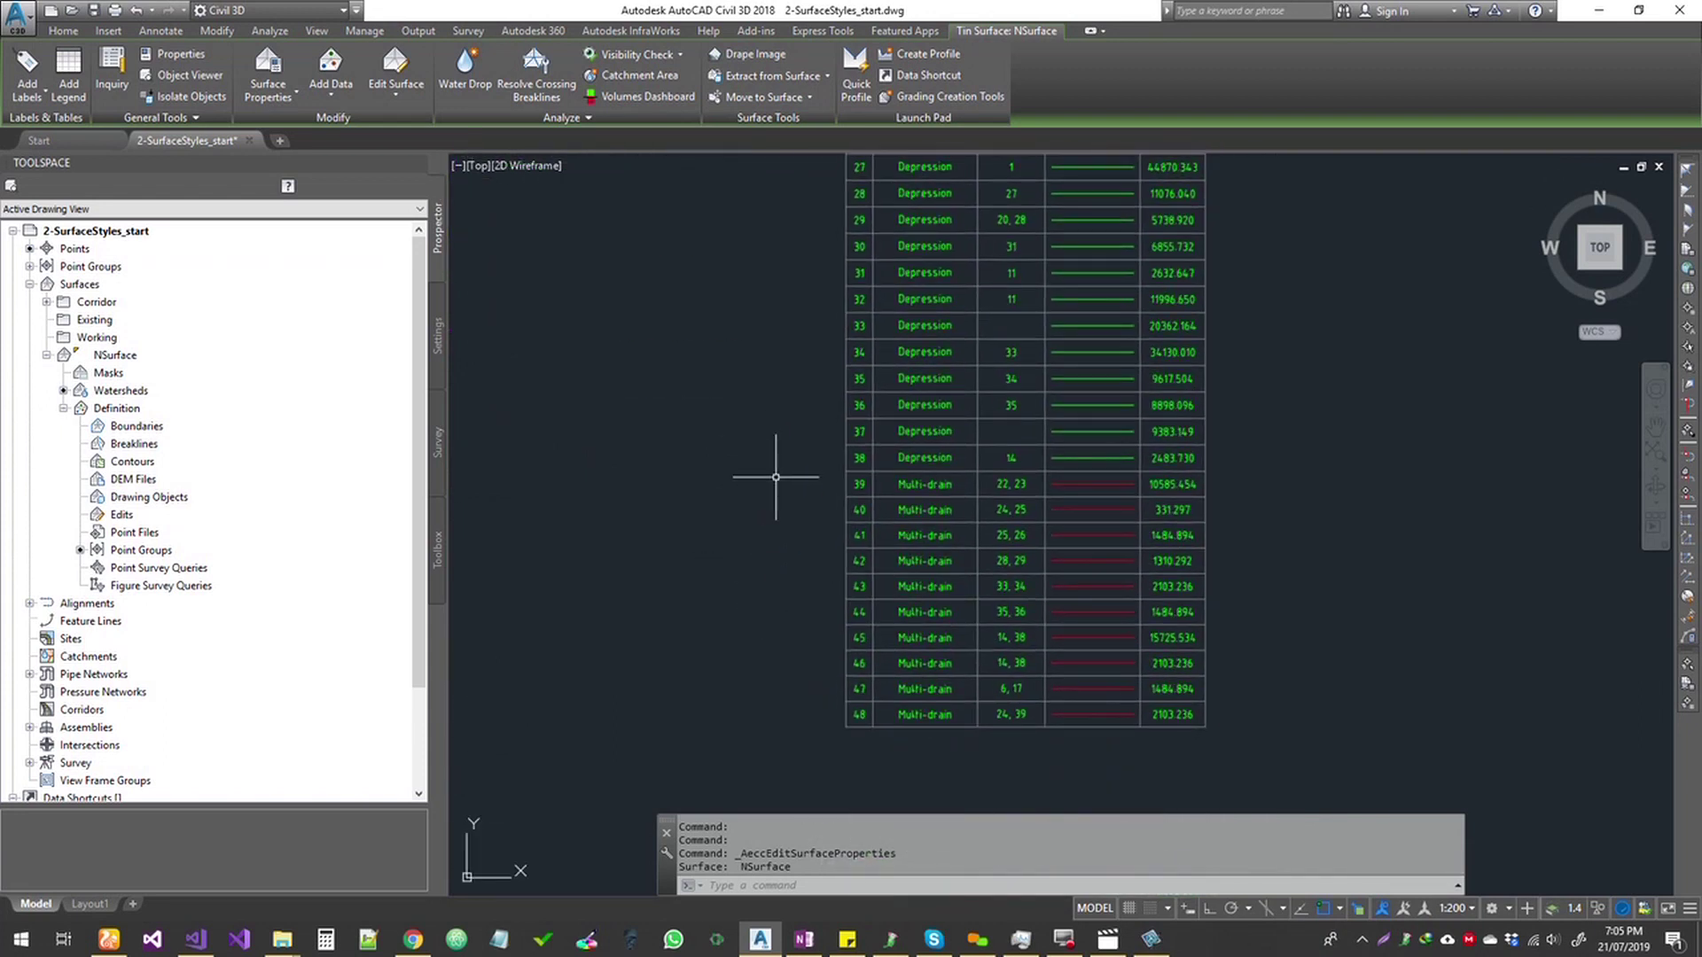
pyautogui.scroll(-5, 807, 592)
pyautogui.moveTo(789, 589)
pyautogui.mouseDown(button='middle')
pyautogui.moveTo(1223, 669)
pyautogui.moveTo(849, 474)
pyautogui.moveTo(1242, 658)
pyautogui.mouseUp(button='middle')
pyautogui.scroll(2, 849, 474)
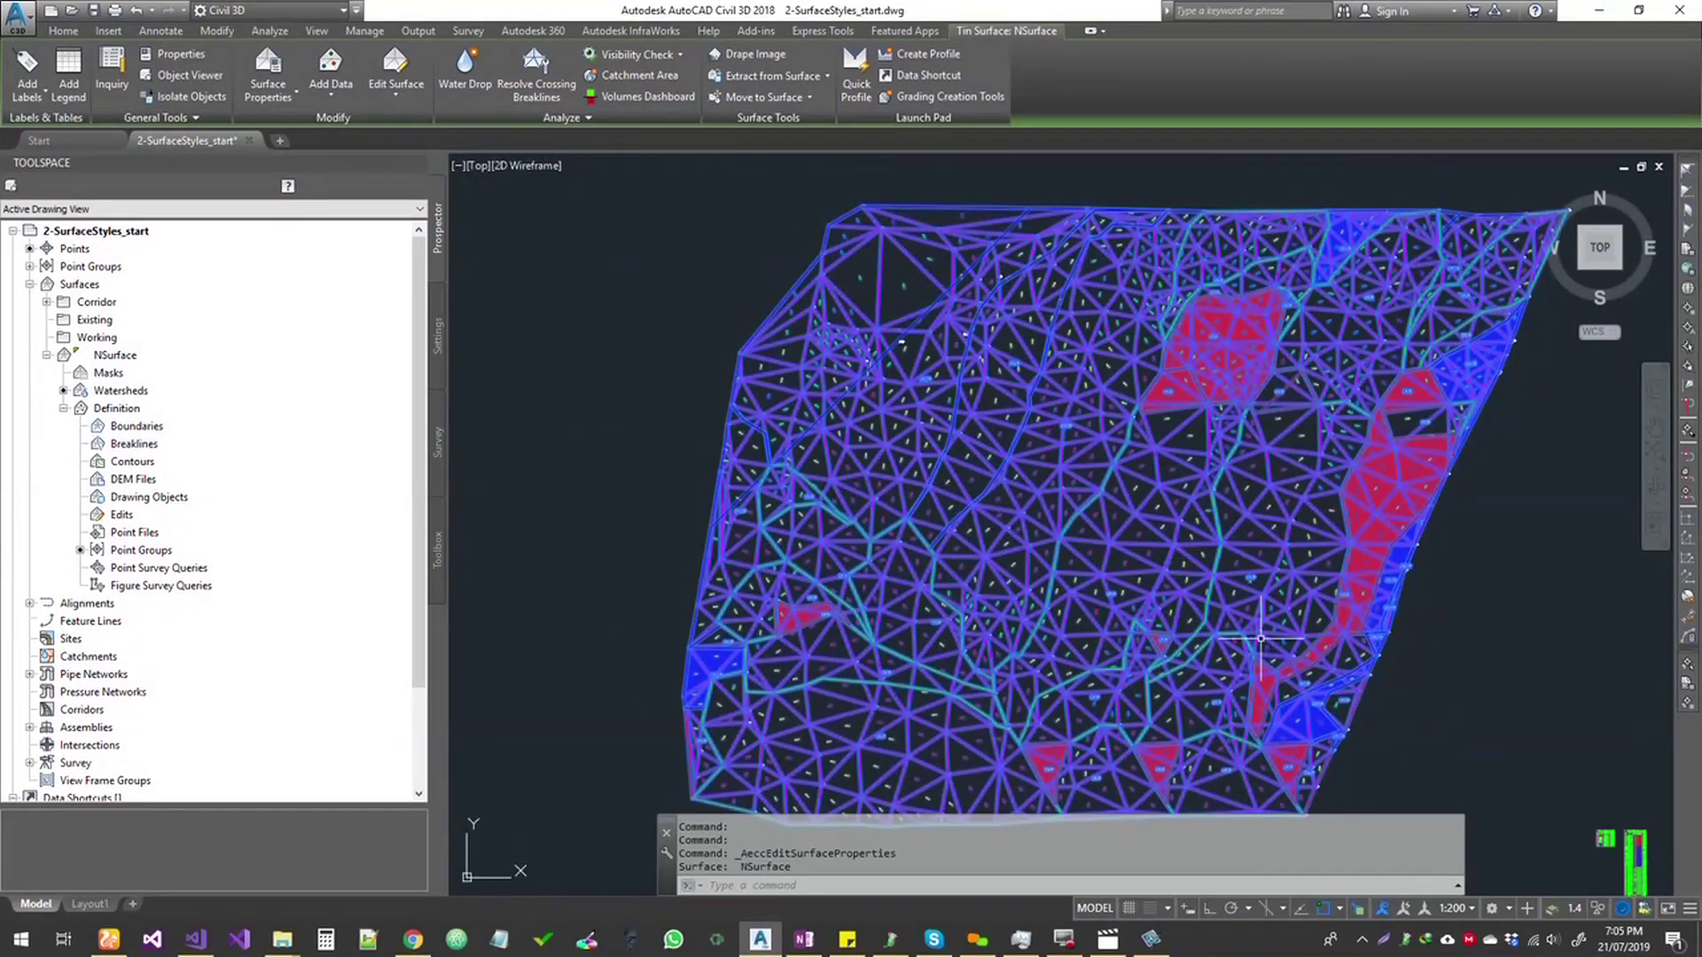
pyautogui.scroll(5, 1039, 399)
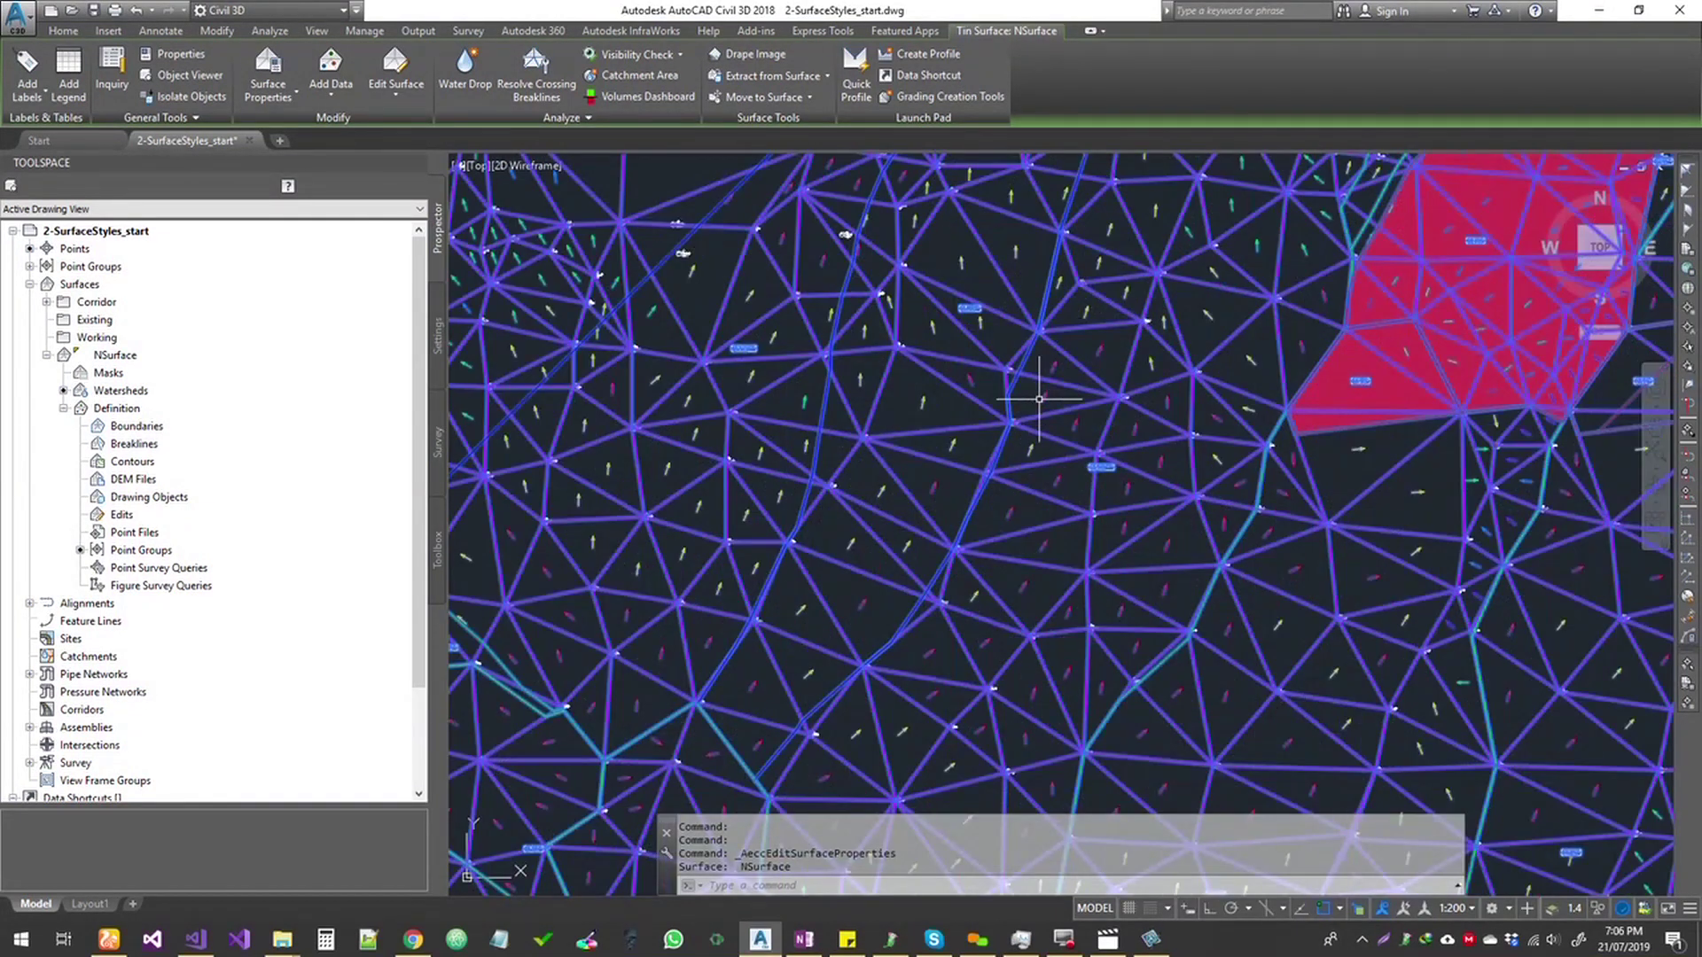
pyautogui.press('Escape')
pyautogui.scroll(5, 926, 295)
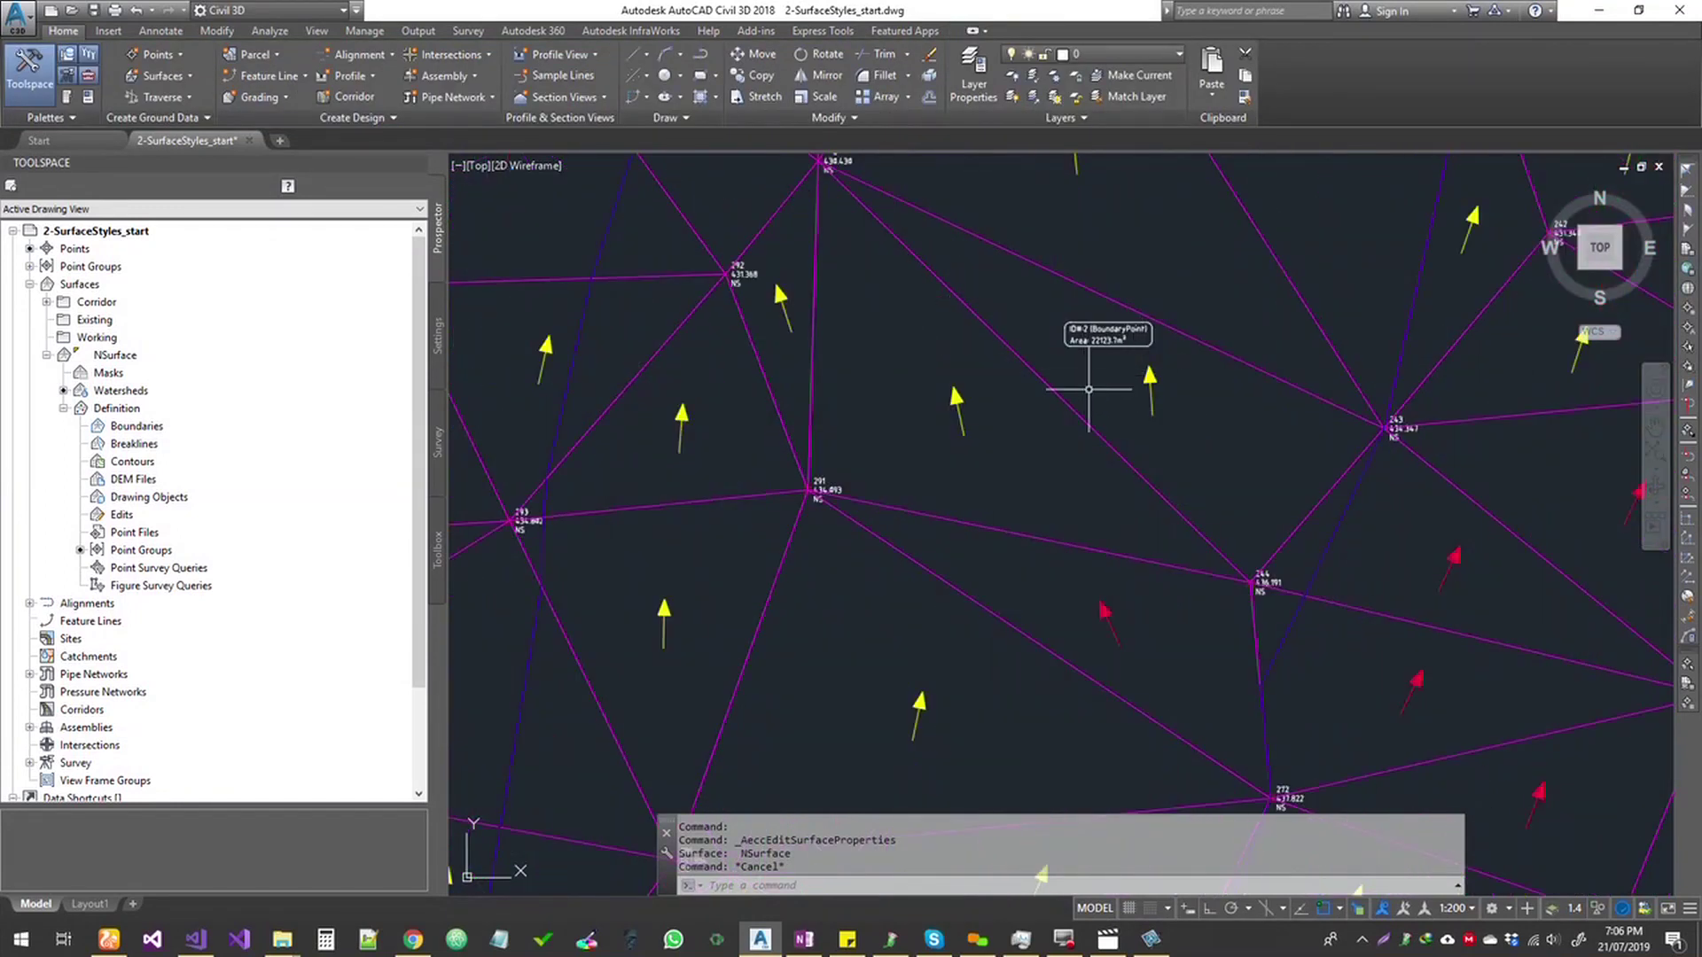
pyautogui.scroll(-5, 1089, 390)
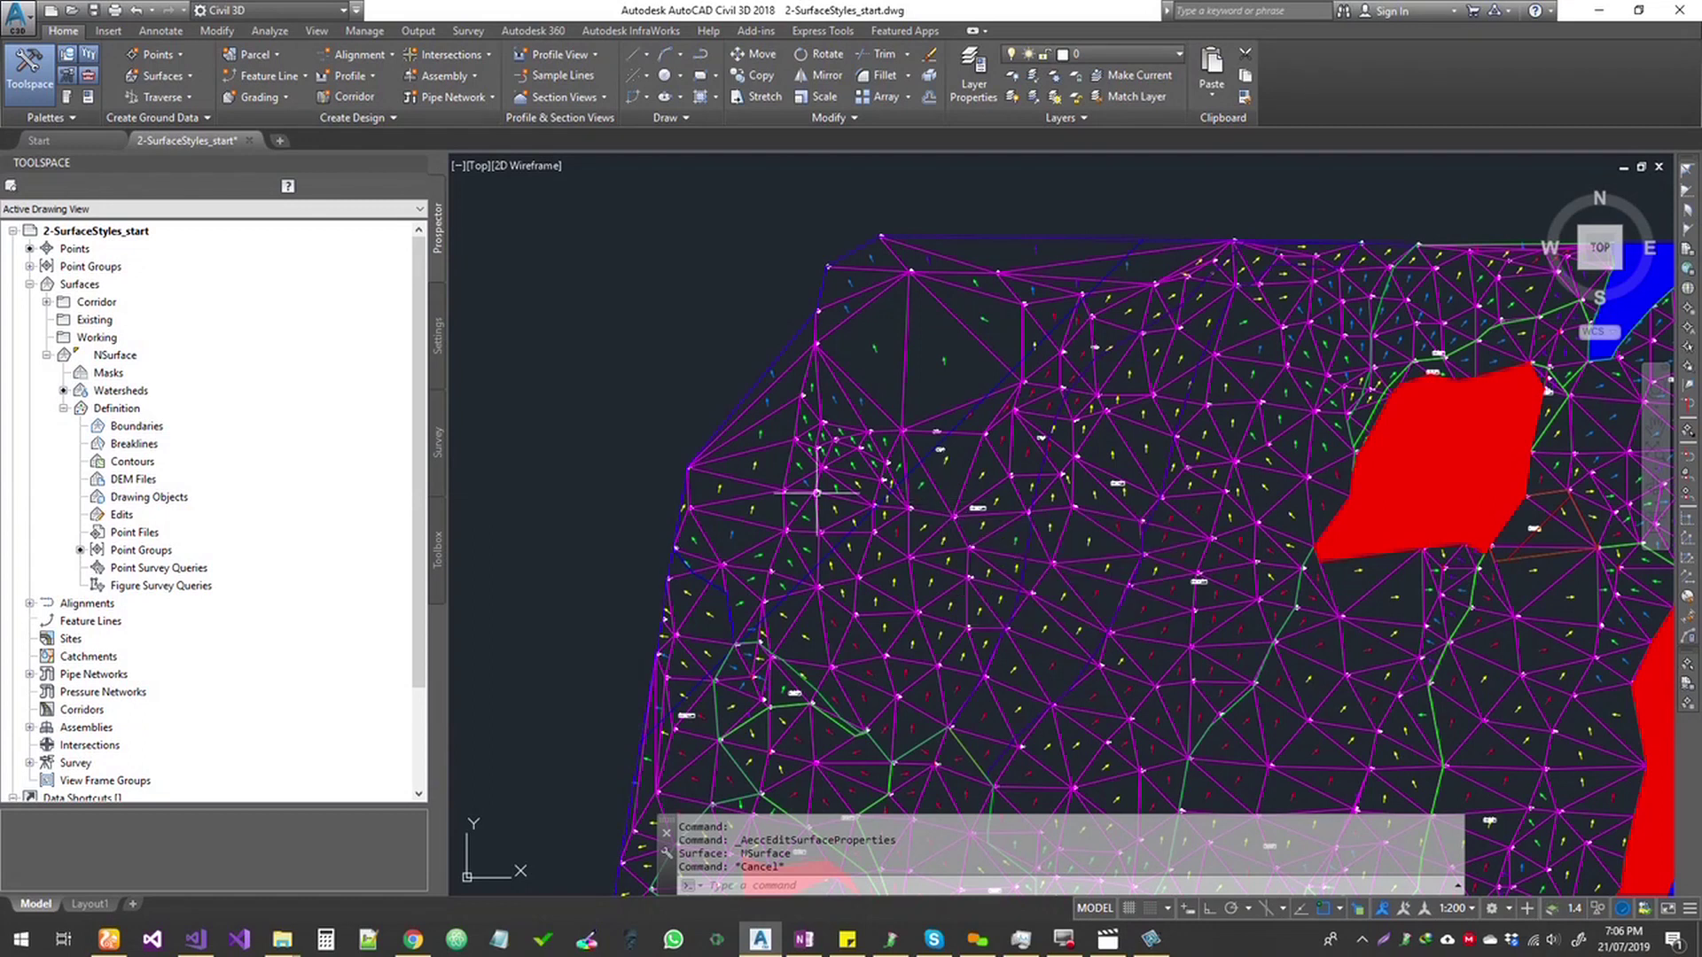
pyautogui.scroll(-5, 937, 560)
pyautogui.moveTo(1153, 479); pyautogui.dragTo(1002, 344, button='middle')
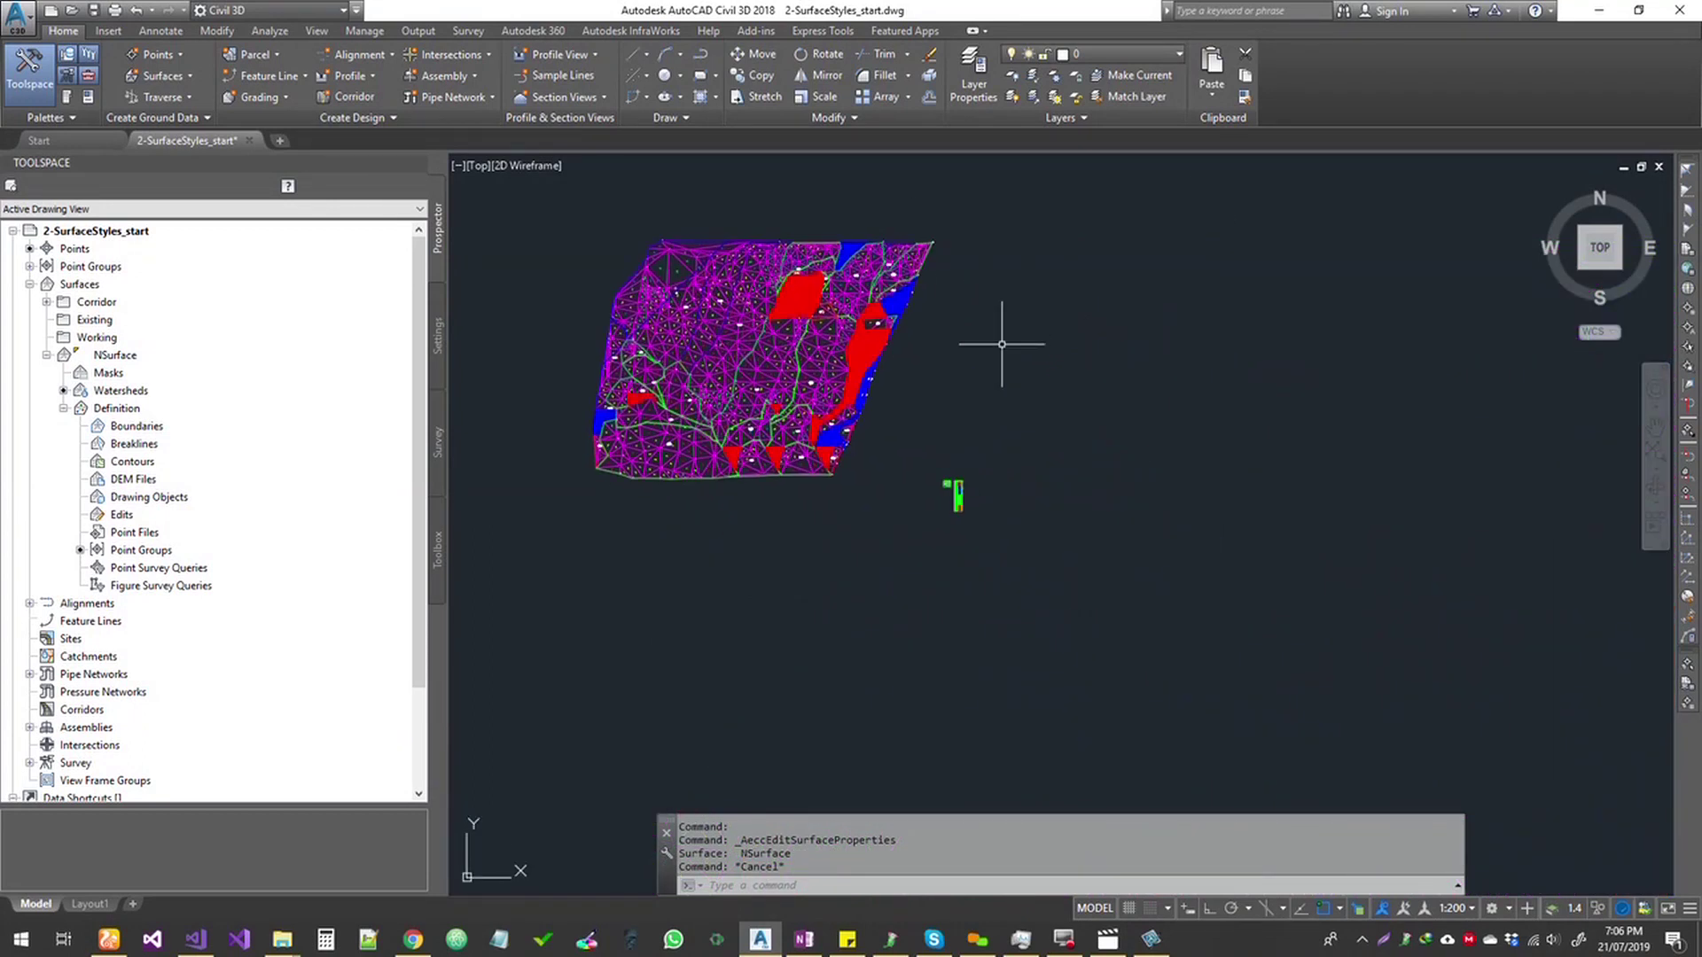